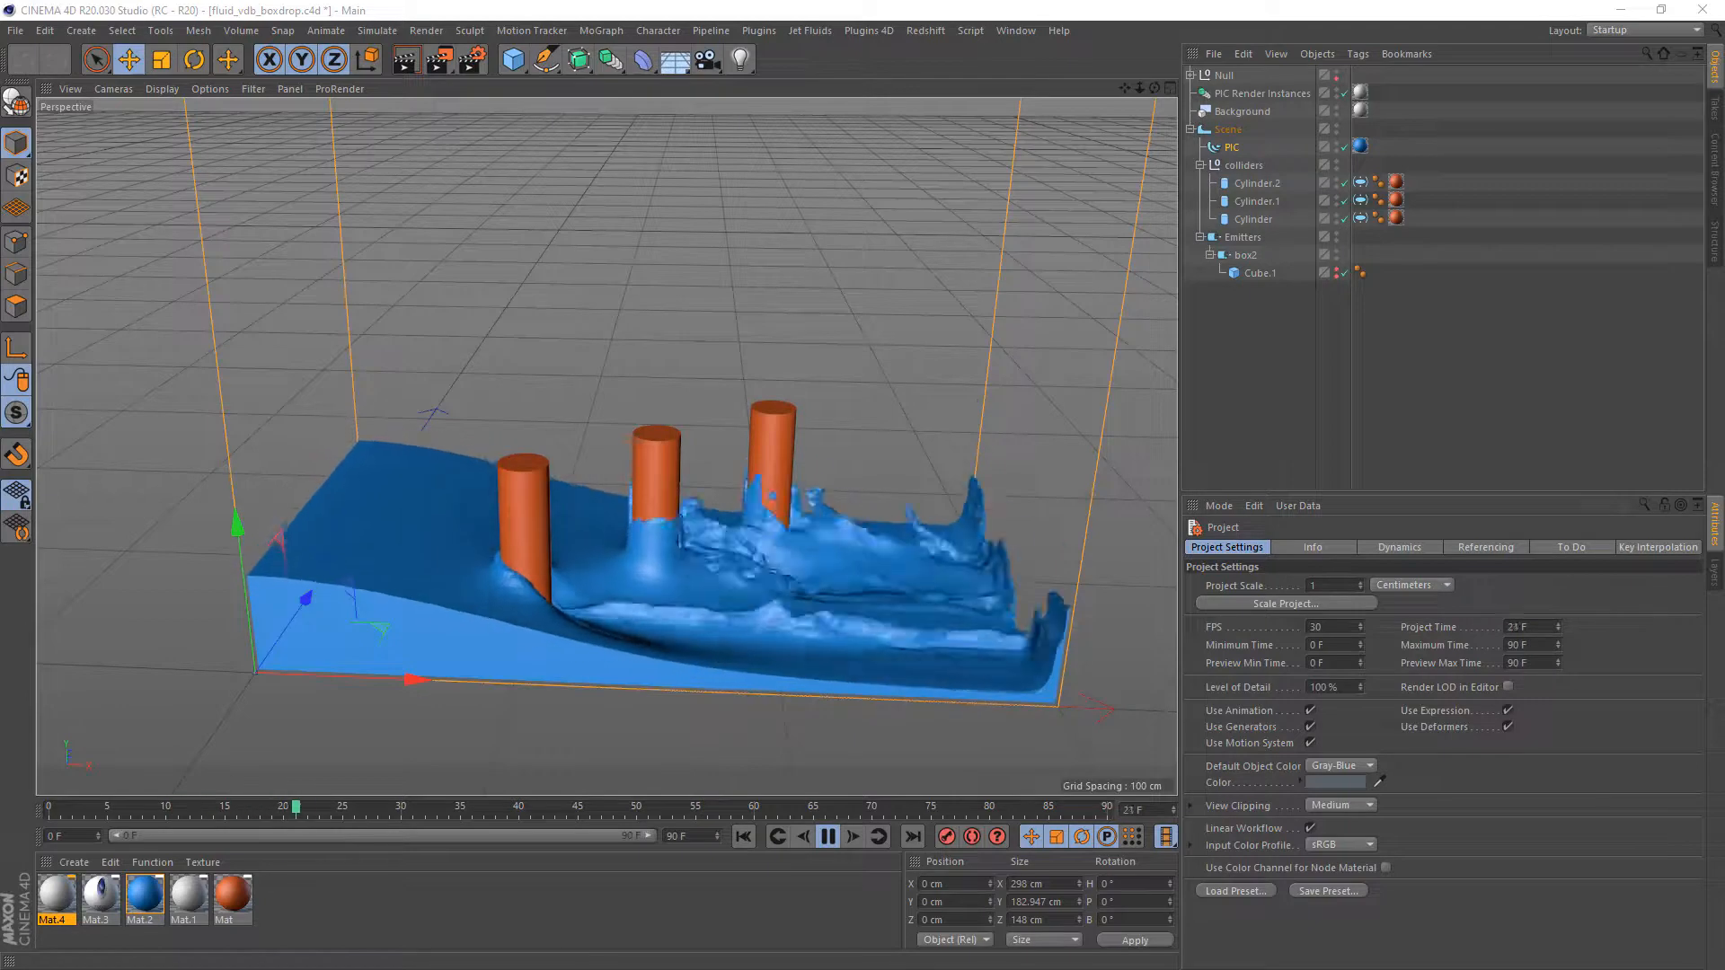
# - Switch to the browser and view the fluidtest_6min and DamBreak_TBB_4min animations
pyautogui.moveTo(629, 969); pyautogui.dragTo(819, 0)
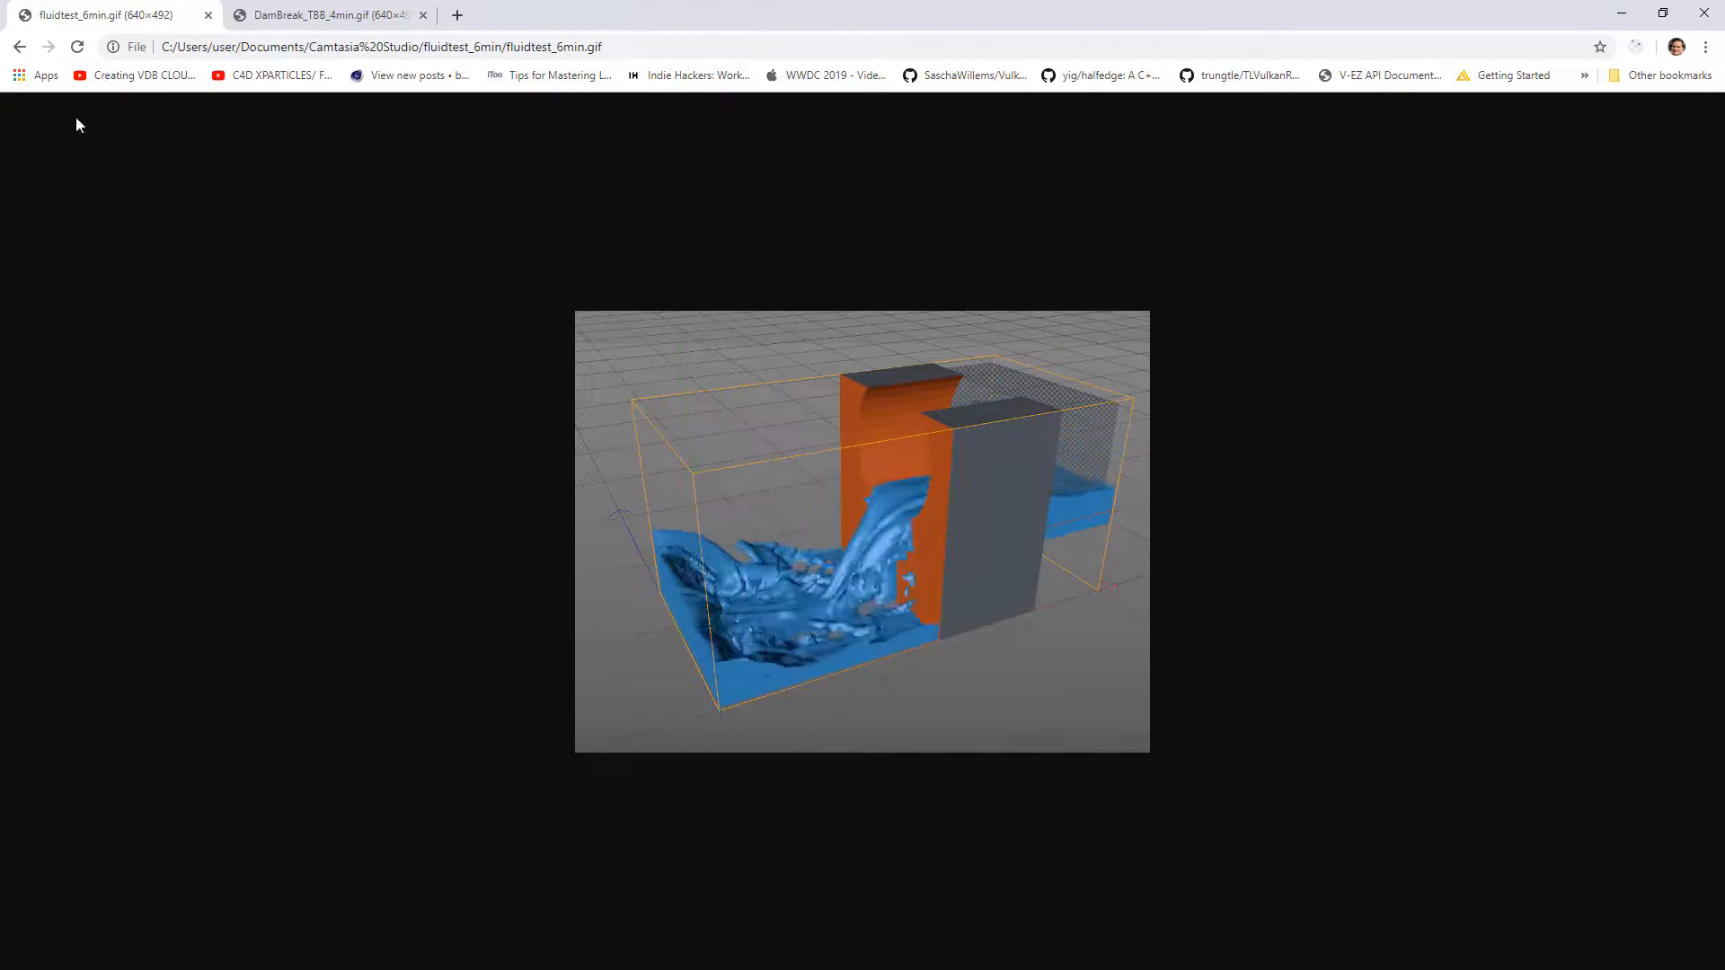
pyautogui.click(350, 15)
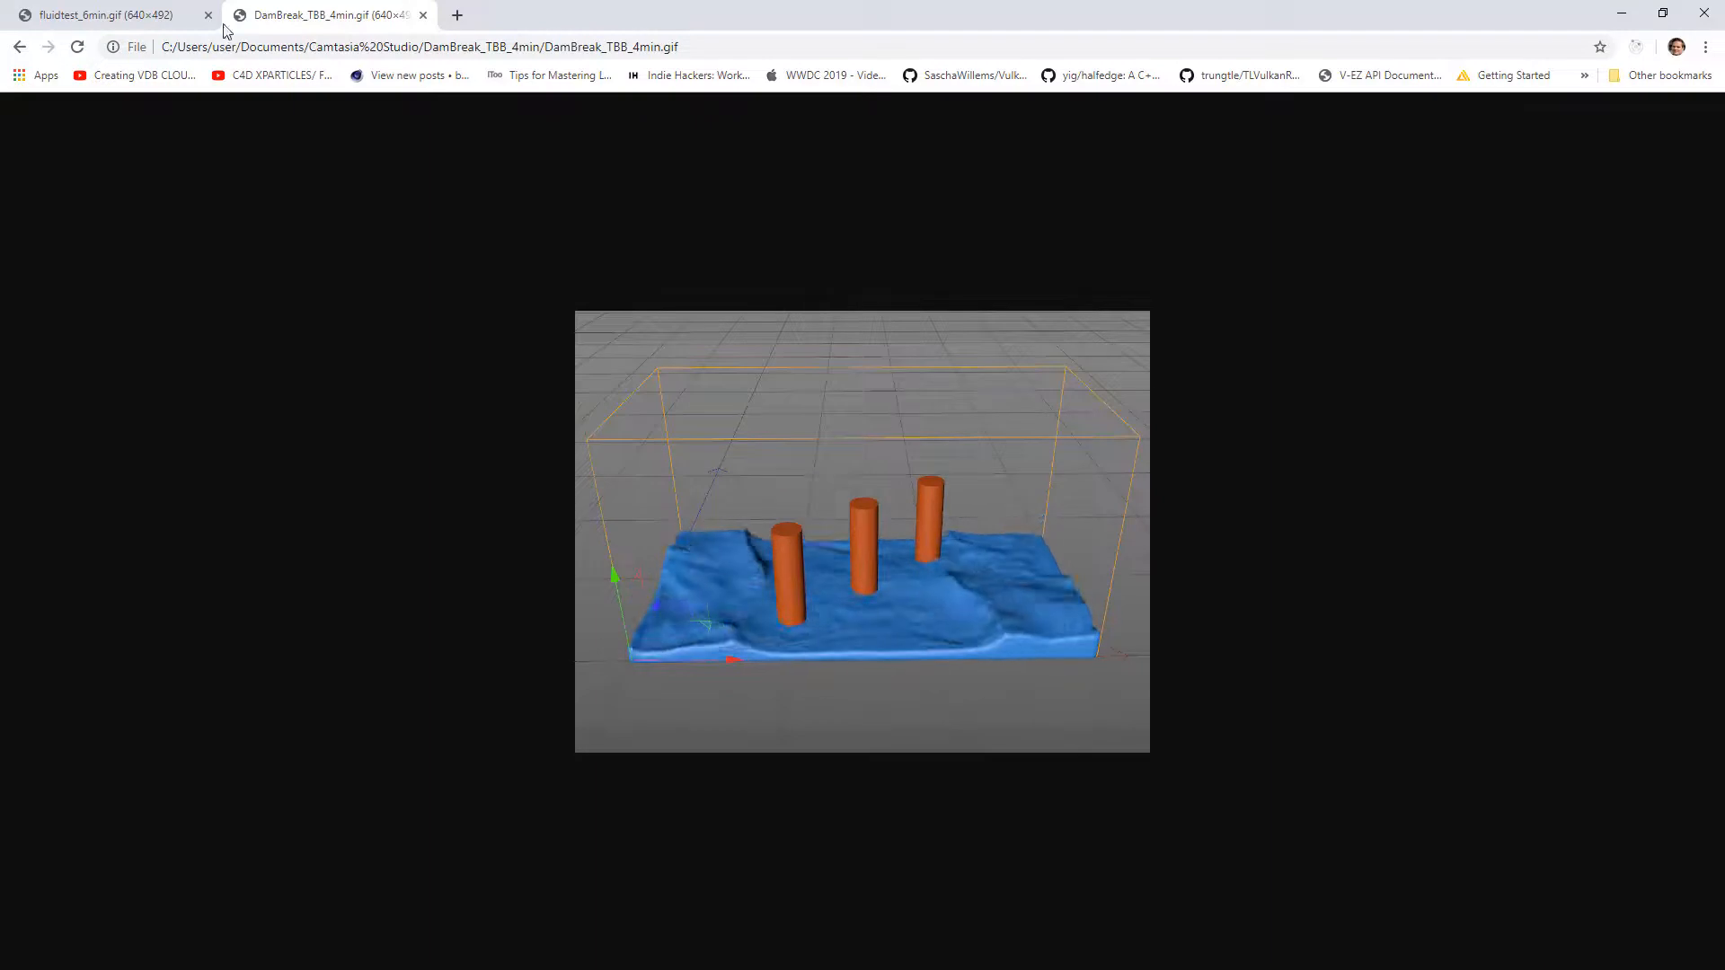
pyautogui.click(158, 11)
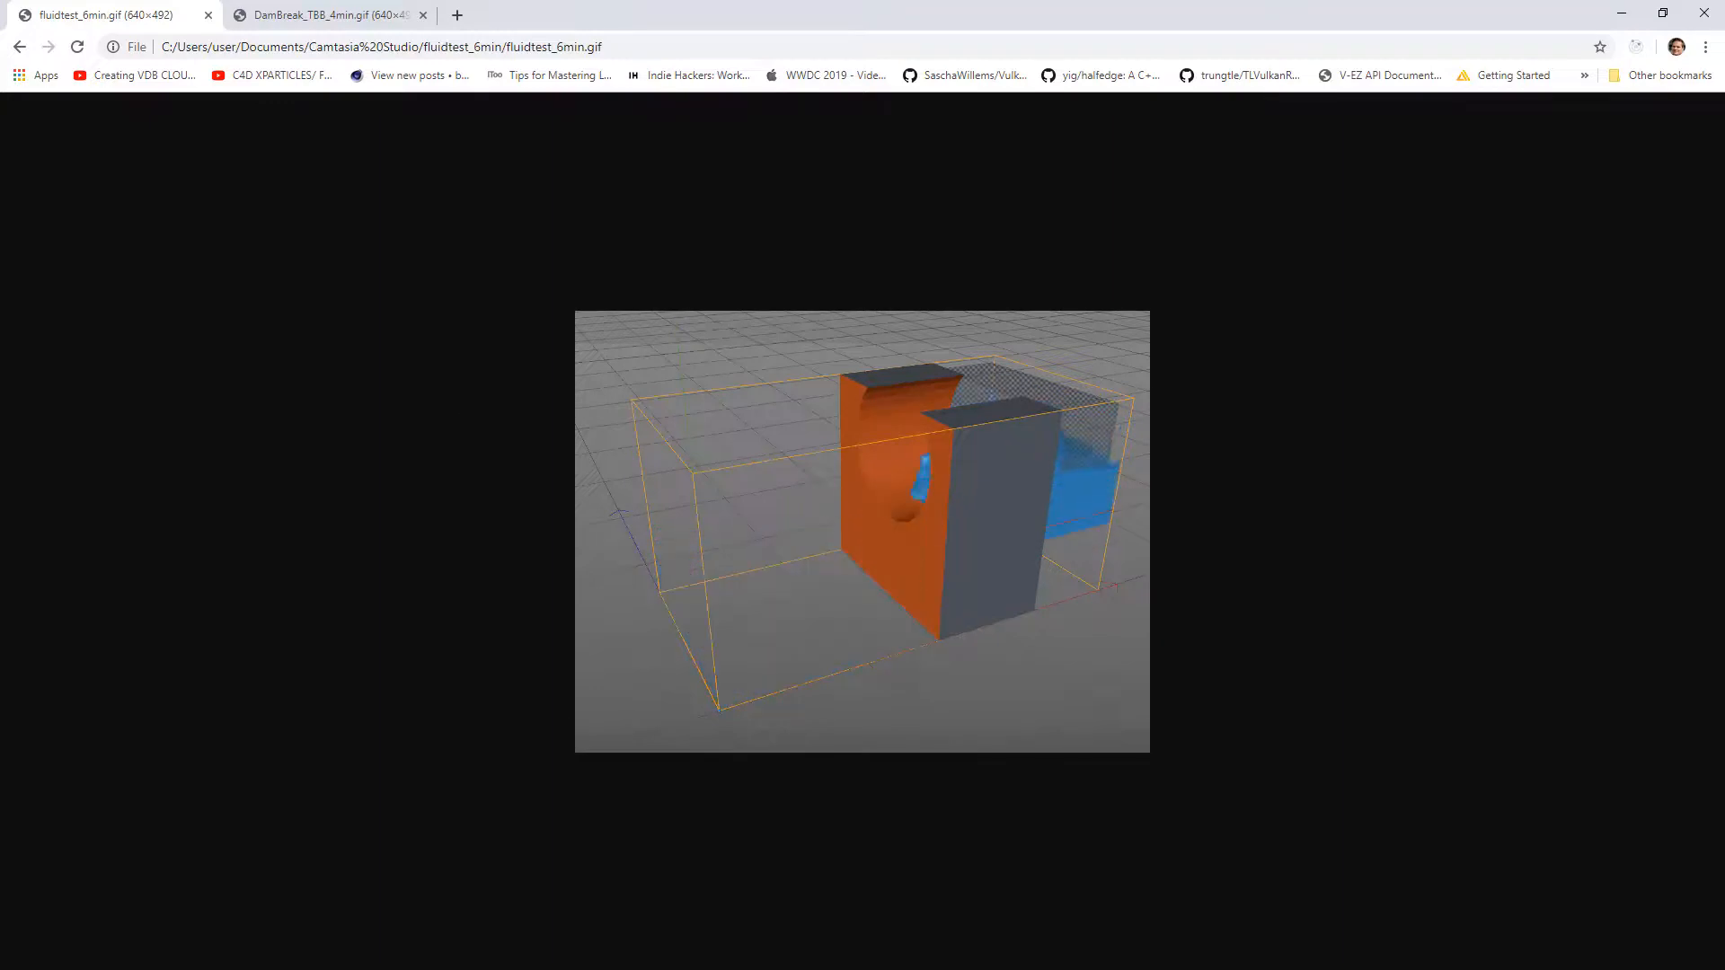
pyautogui.moveTo(0, 206); pyautogui.dragTo(477, 8)
# - Play the redshift_smoke_demo video and close the video player
pyautogui.doubleClick(575, 39)
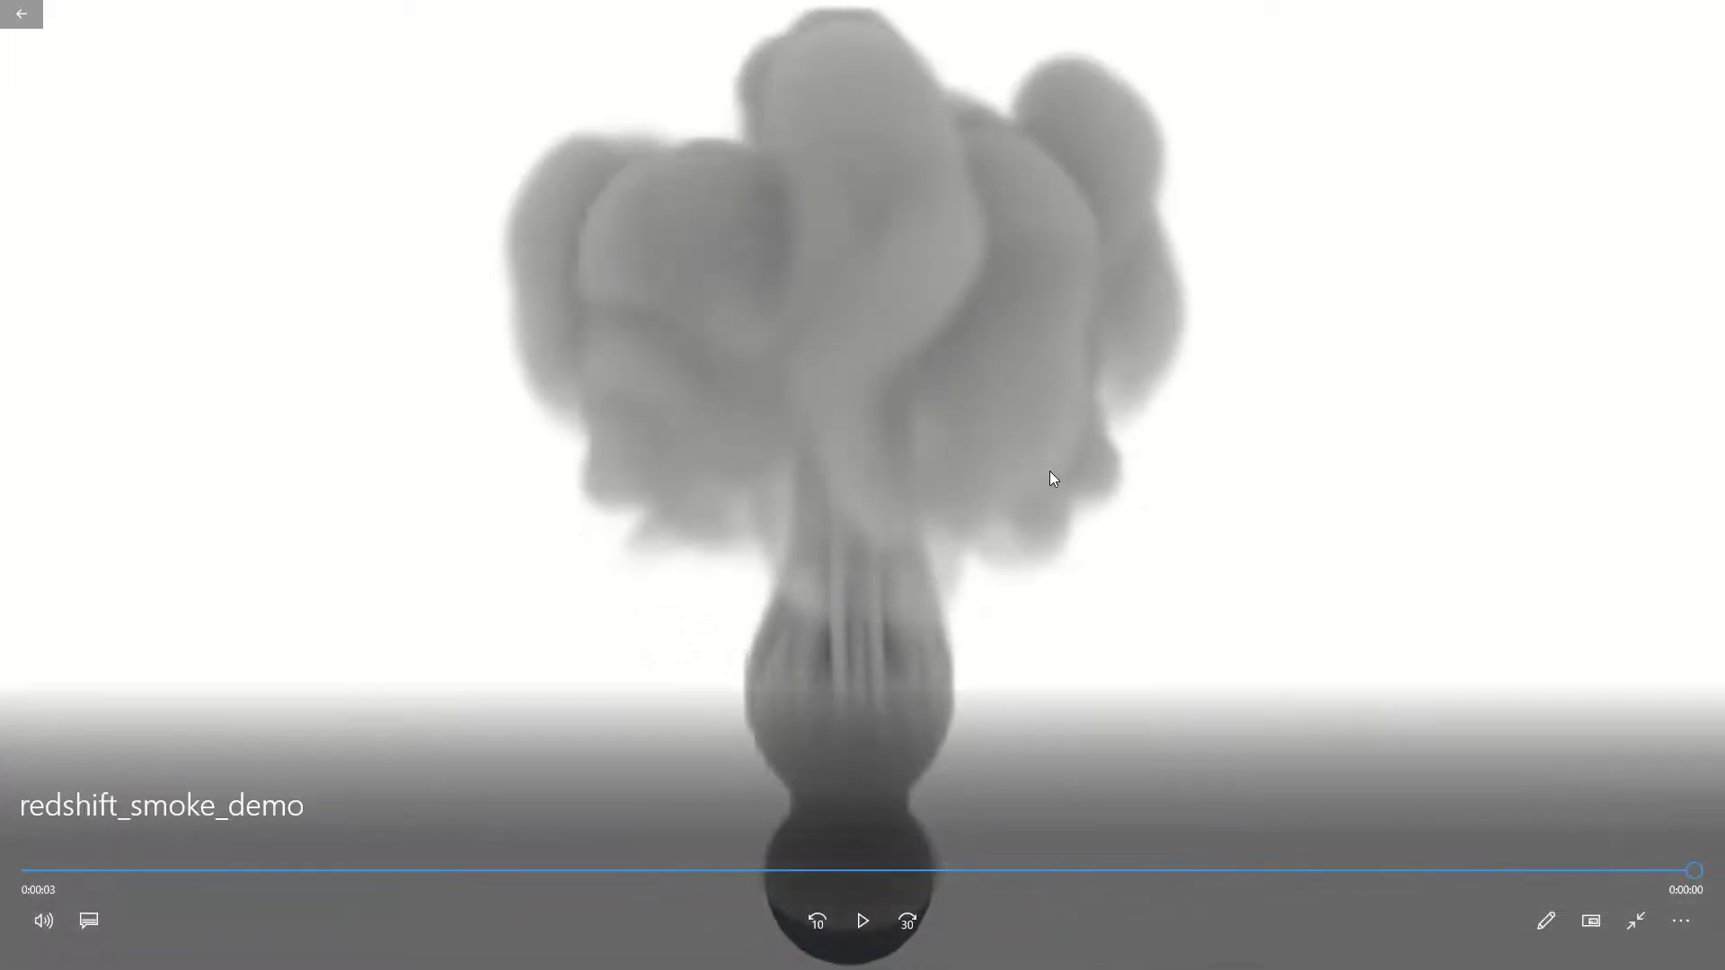
pyautogui.click(864, 920)
pyautogui.click(858, 915)
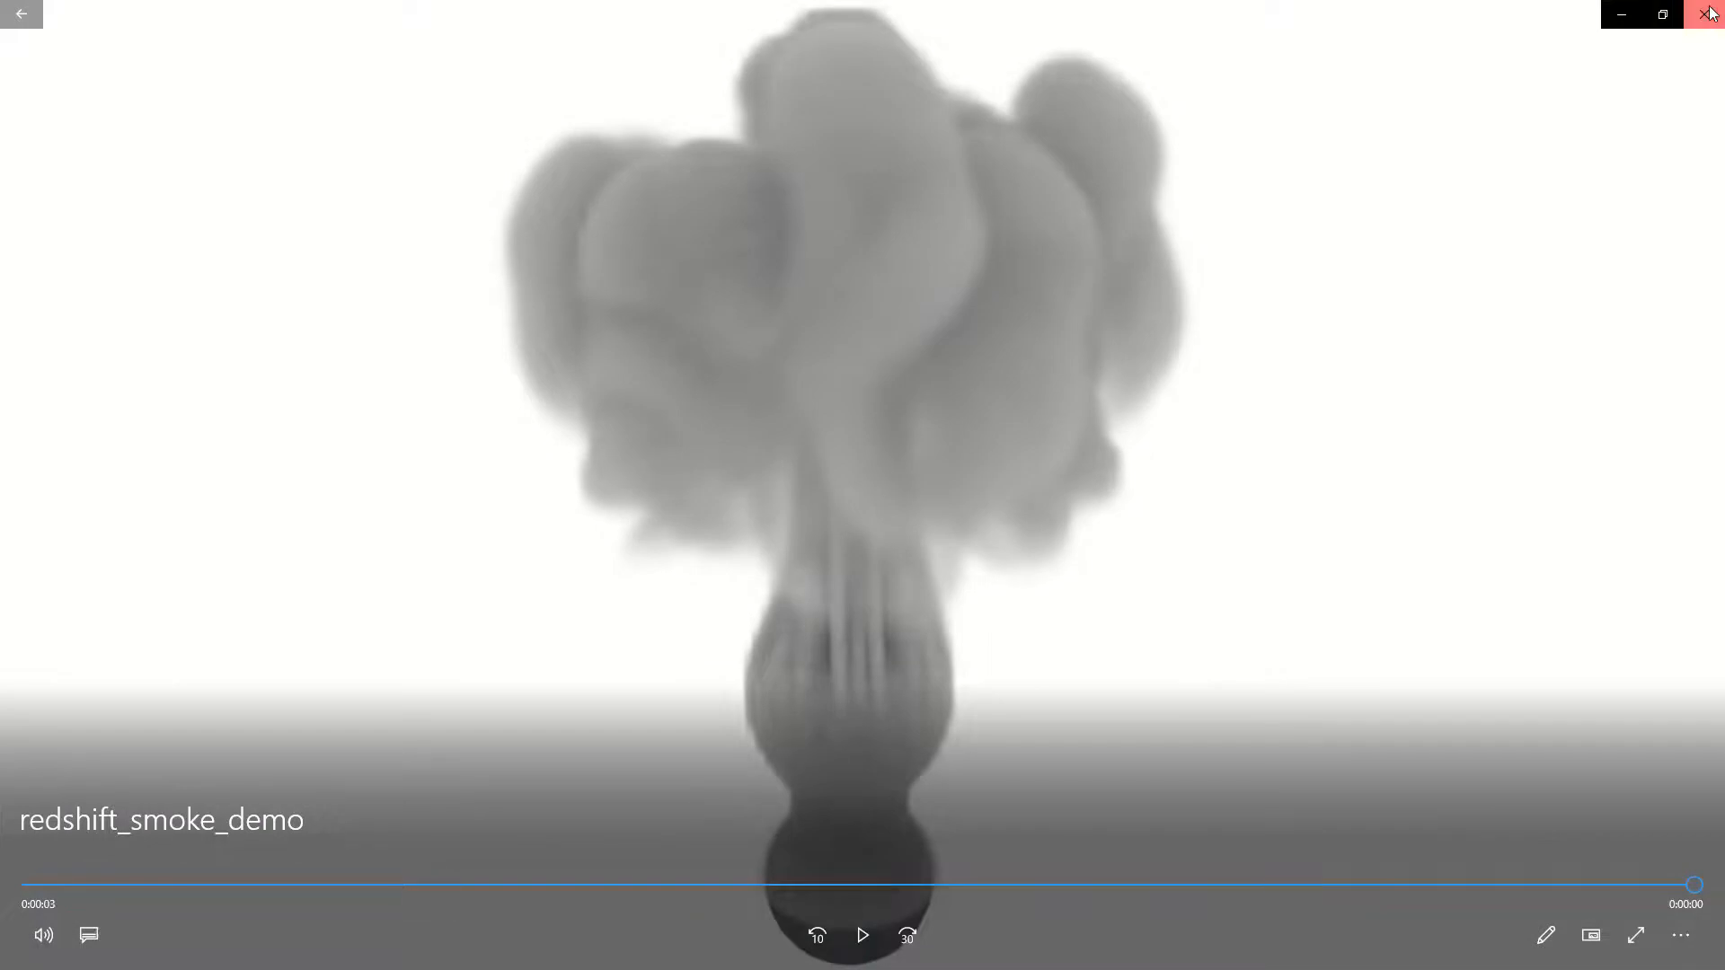
pyautogui.click(1701, 11)
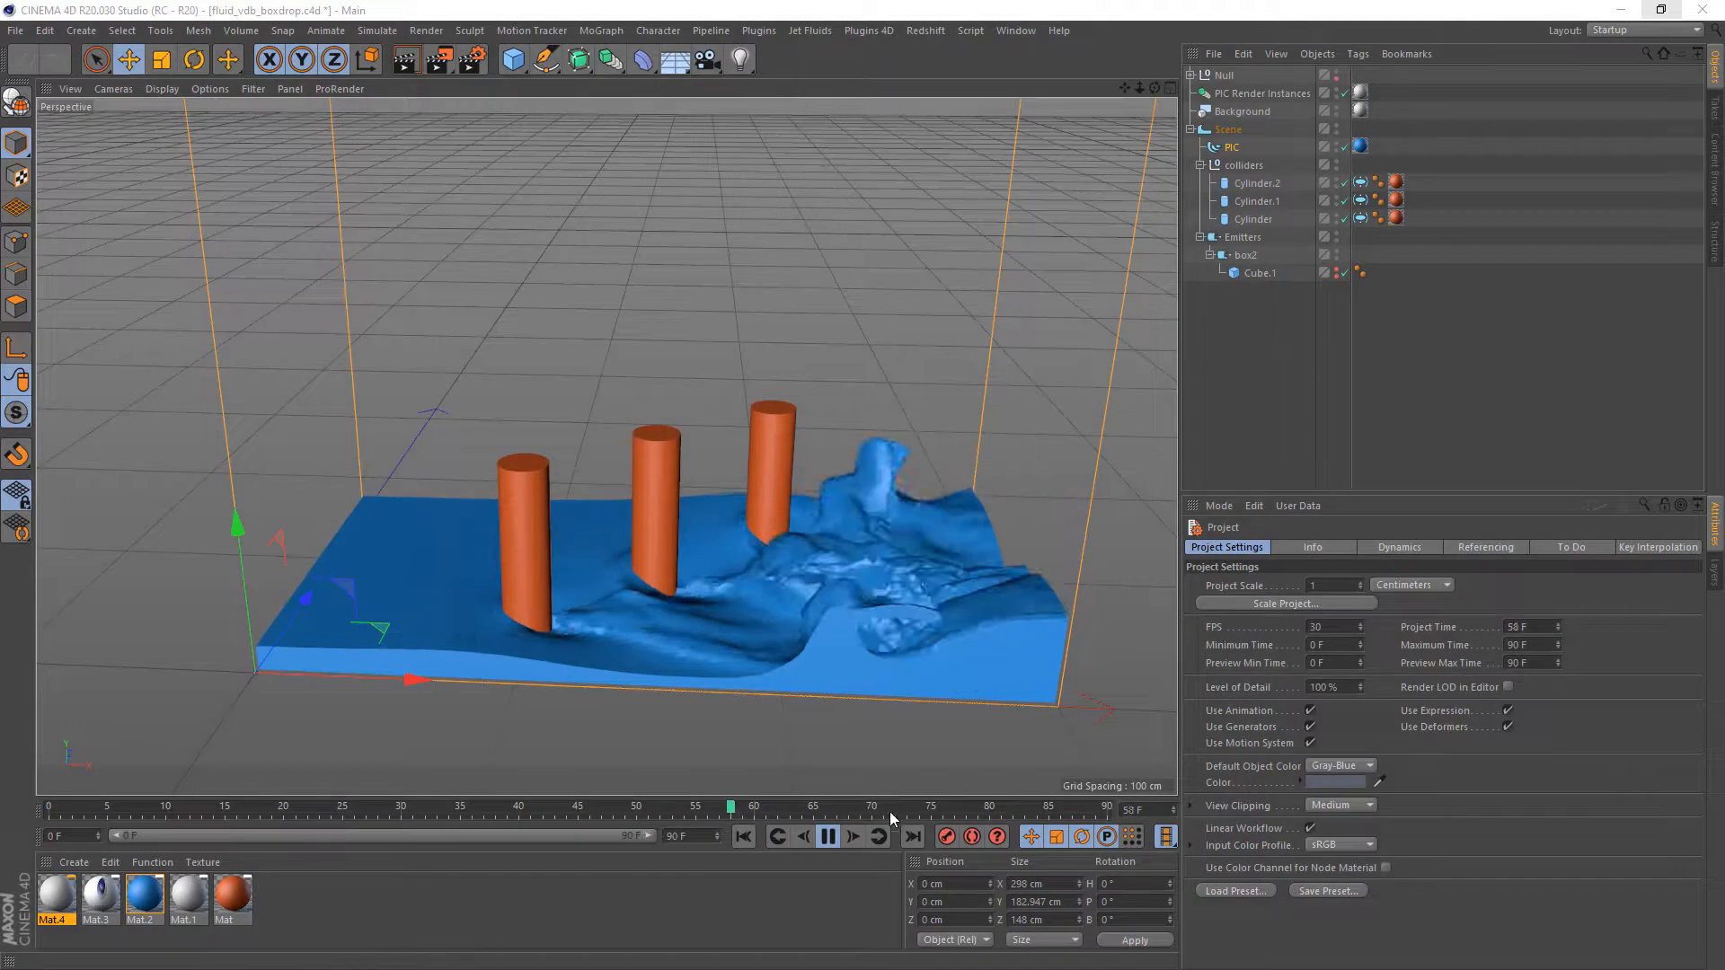
# - Stop the dam-break animation playback and close the open projects without saving their changes
pyautogui.click(828, 837)
pyautogui.click(17, 33)
pyautogui.click(54, 144)
pyautogui.click(881, 559)
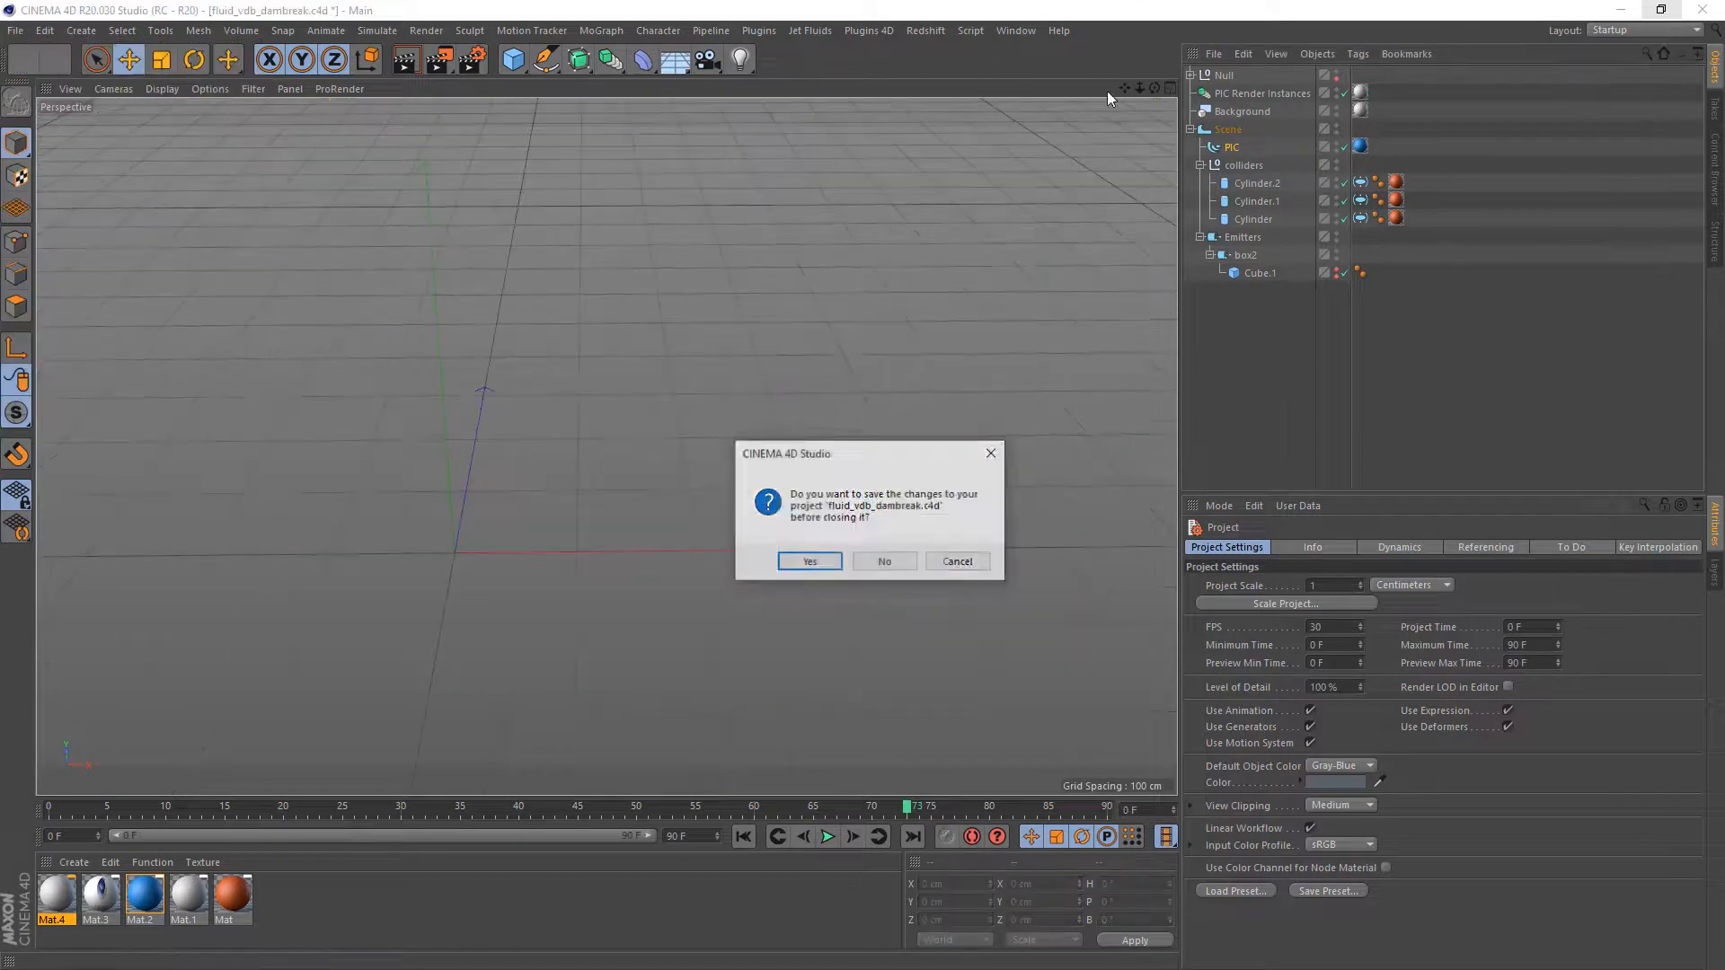
pyautogui.click(885, 561)
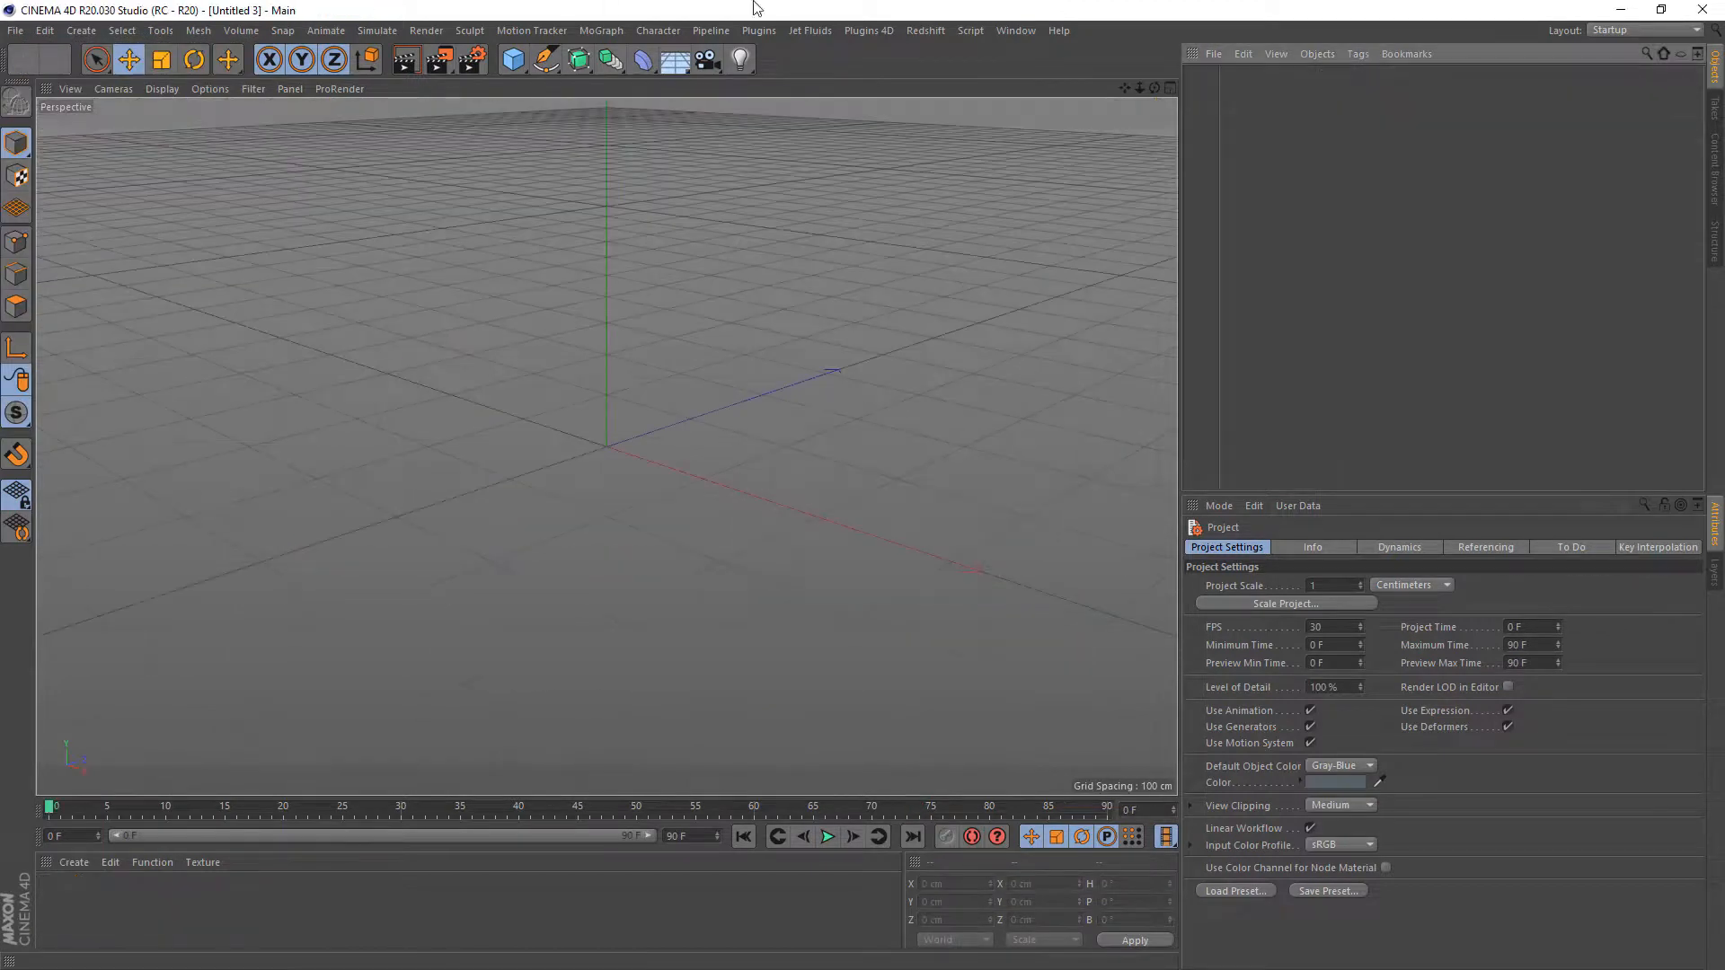
# - Add a Jet Fluids scene to the empty project and select it
pyautogui.click(812, 31)
pyautogui.click(831, 57)
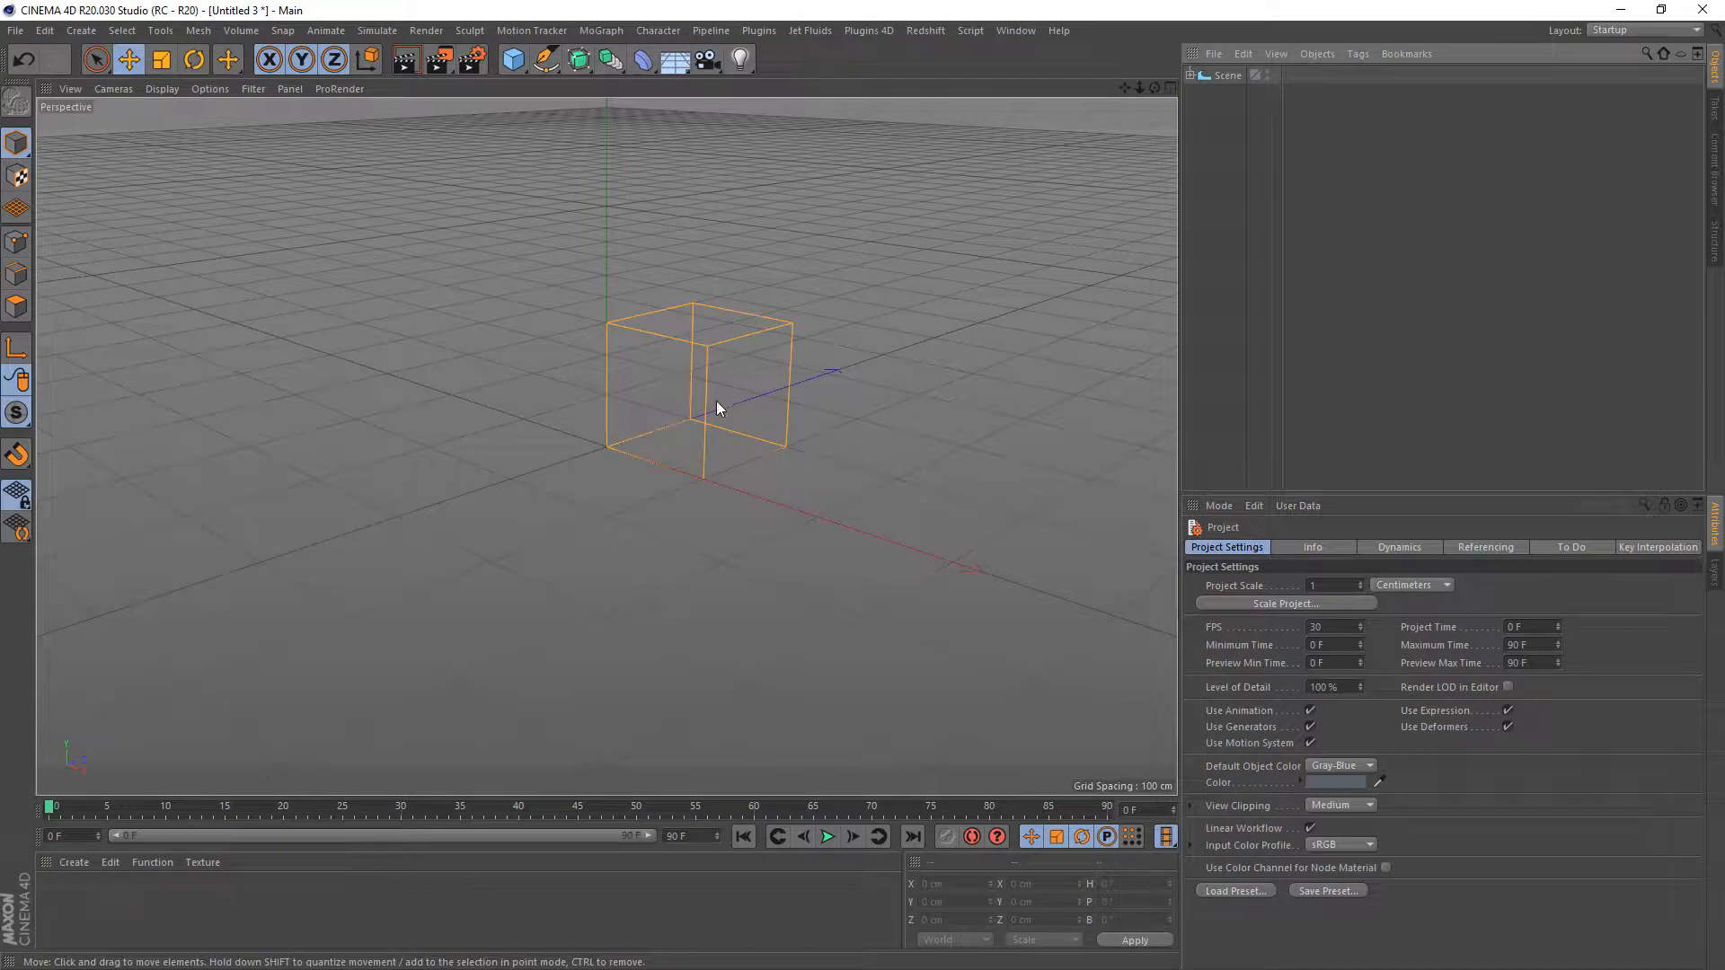
pyautogui.scroll(4, 698, 438)
pyautogui.scroll(-2, 840, 180)
pyautogui.moveTo(1127, 89); pyautogui.dragTo(604, 443)
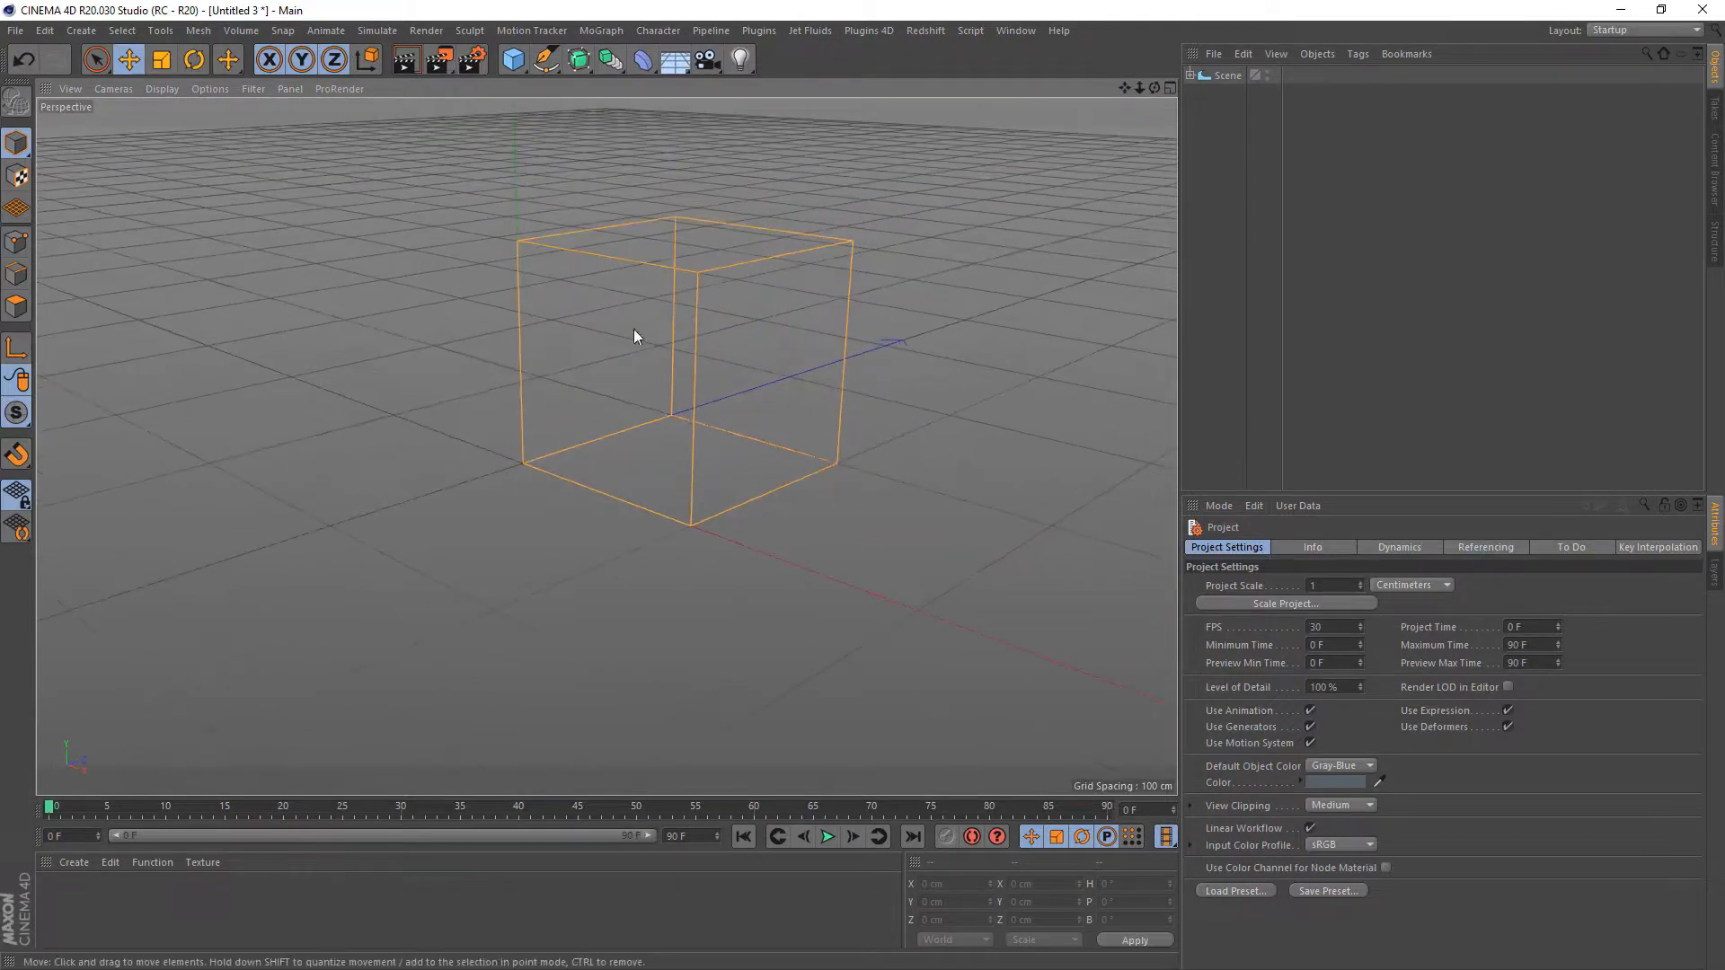
pyautogui.click(1222, 78)
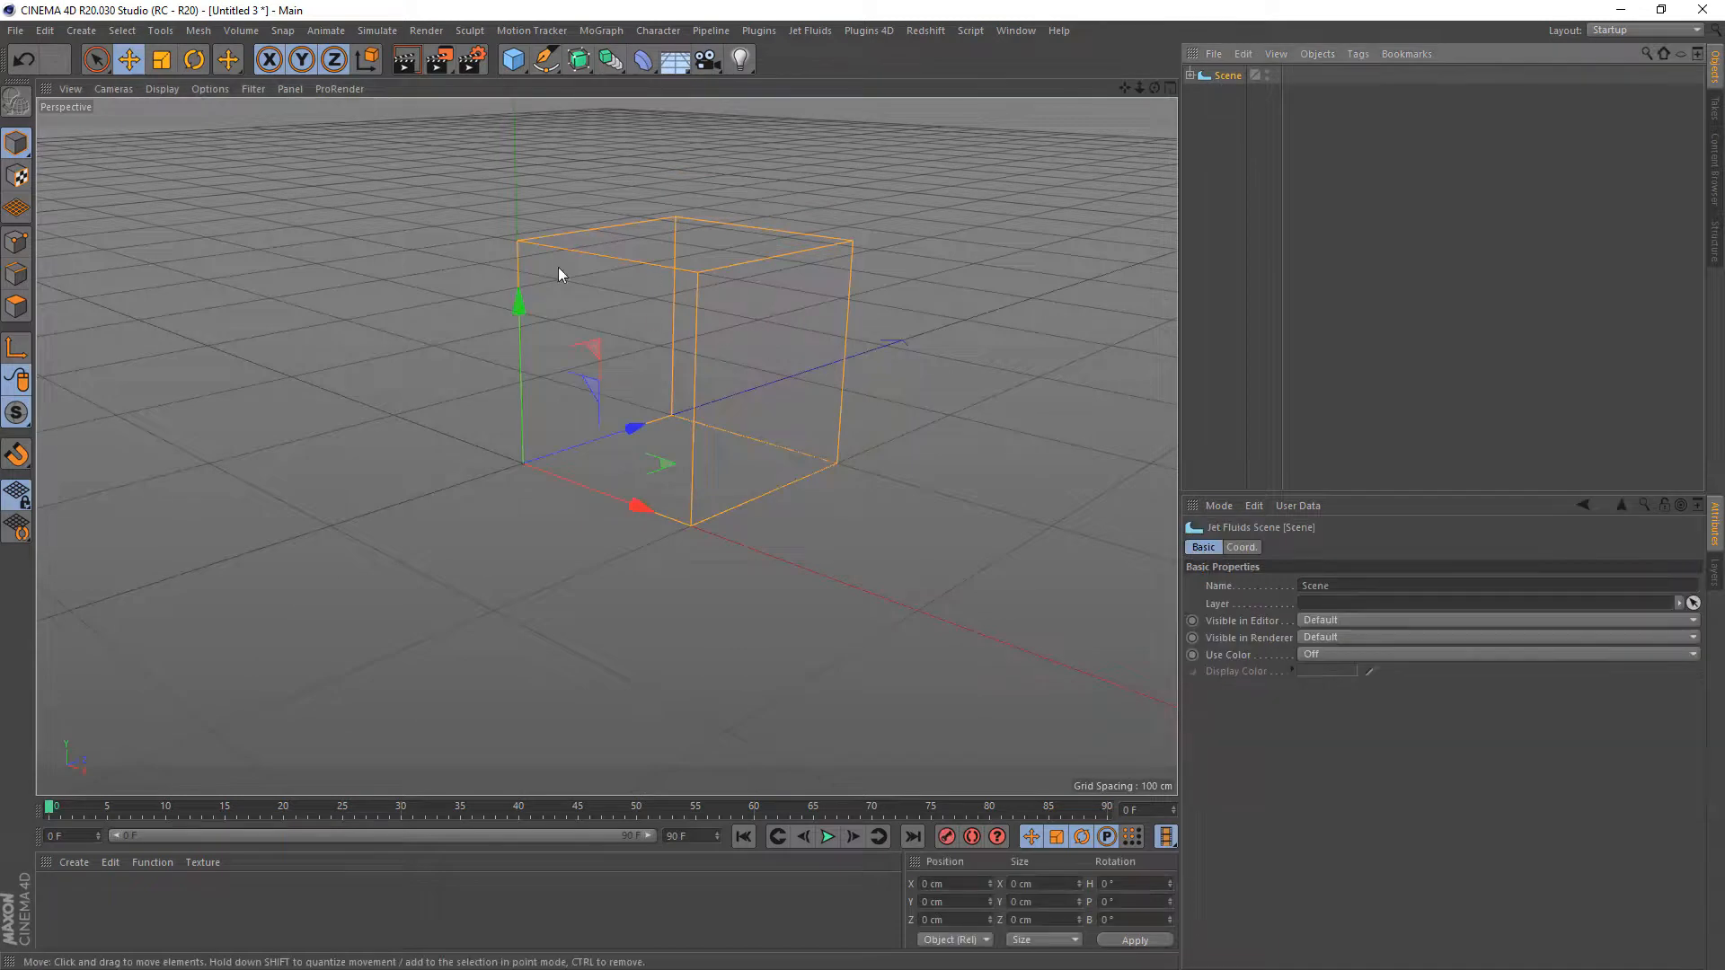
pyautogui.scroll(-2, 676, 306)
pyautogui.moveTo(1127, 88); pyautogui.dragTo(1043, 154)
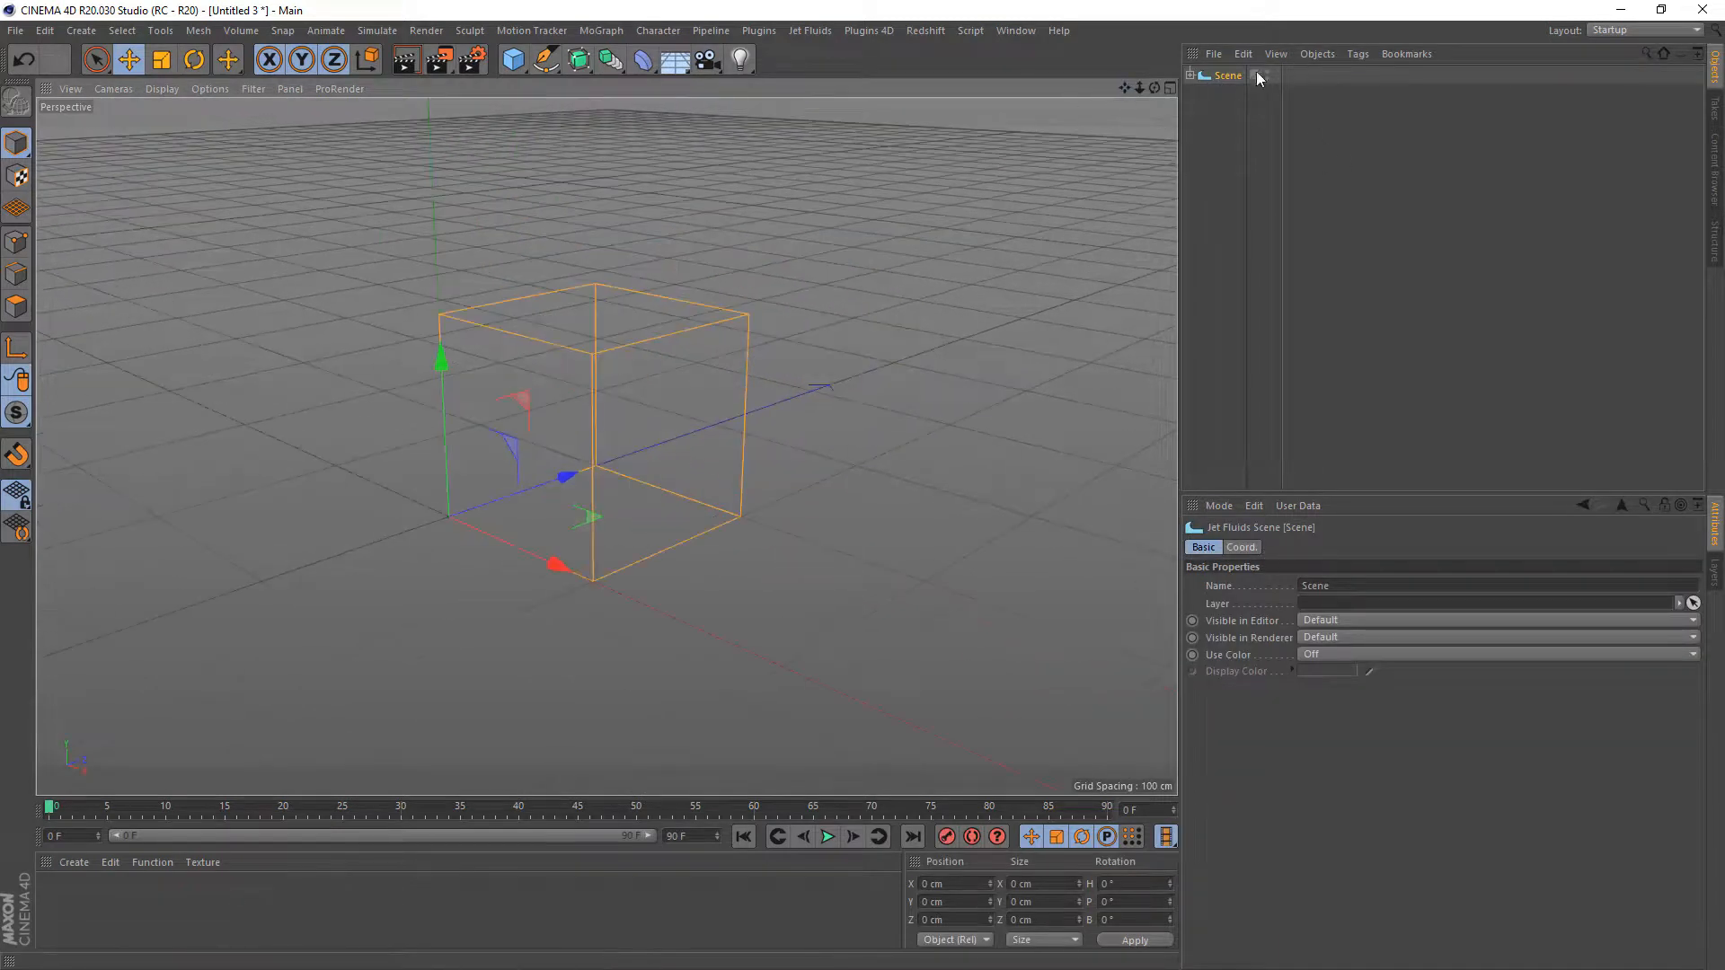
# - Expand the fluid scene's hierarchy and examine the Fluid object's size and cell size properties
pyautogui.click(1191, 75)
pyautogui.click(1237, 93)
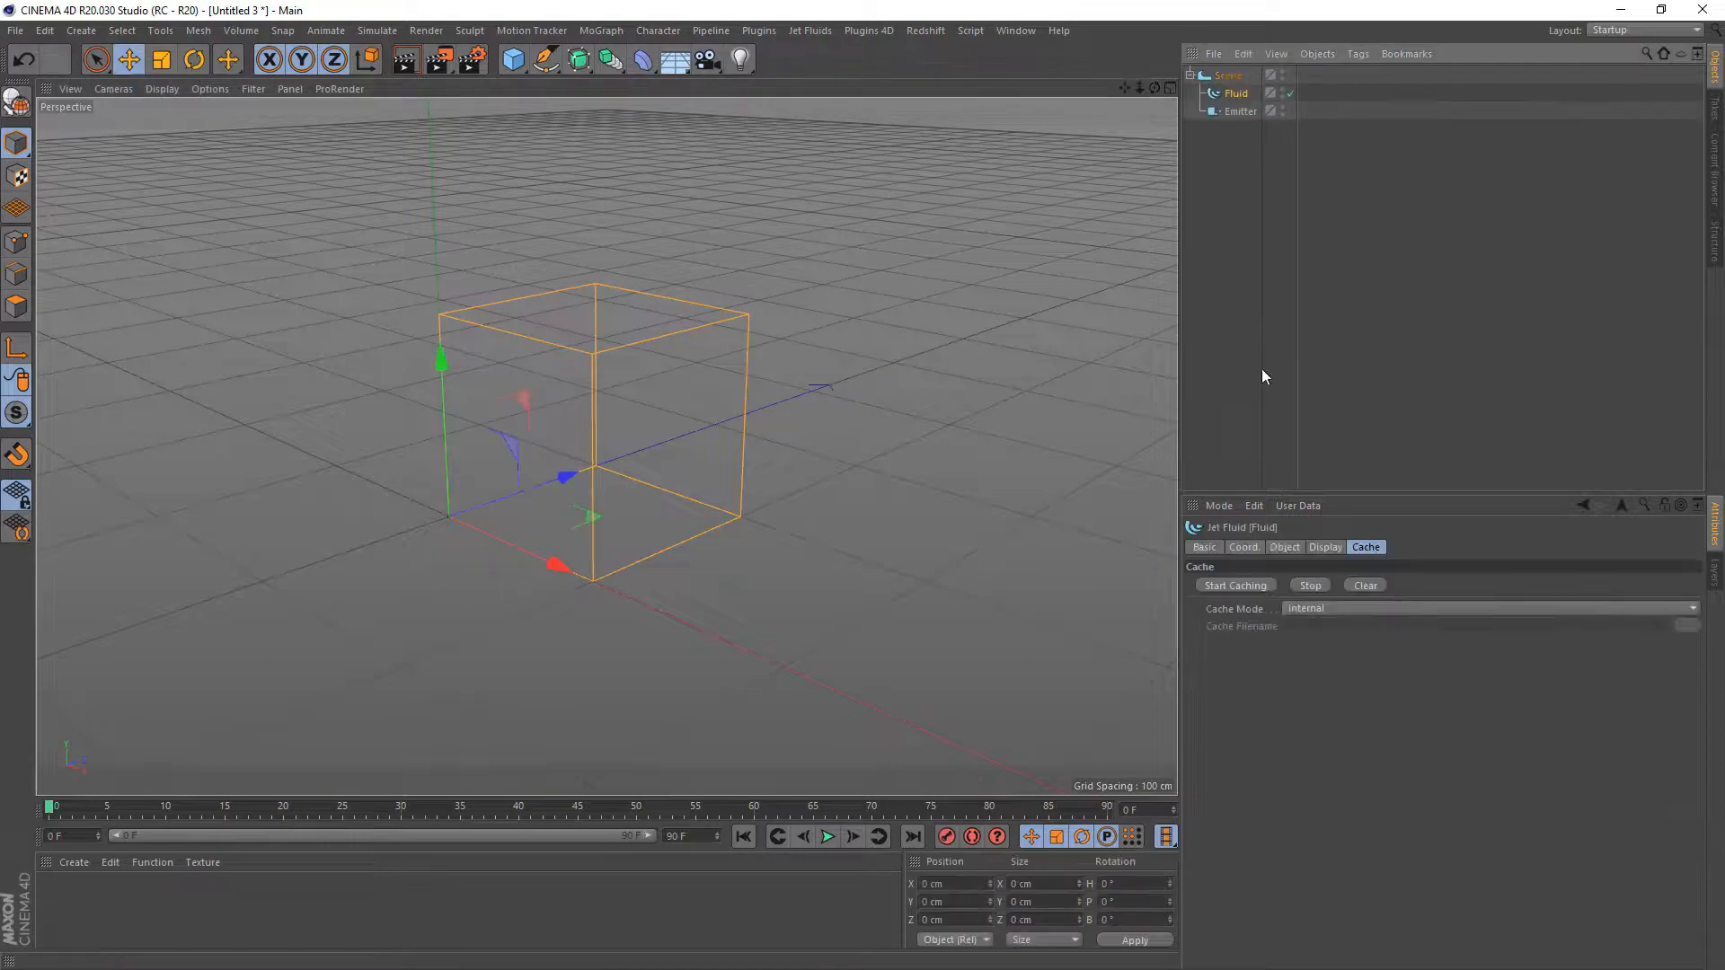
pyautogui.click(1284, 548)
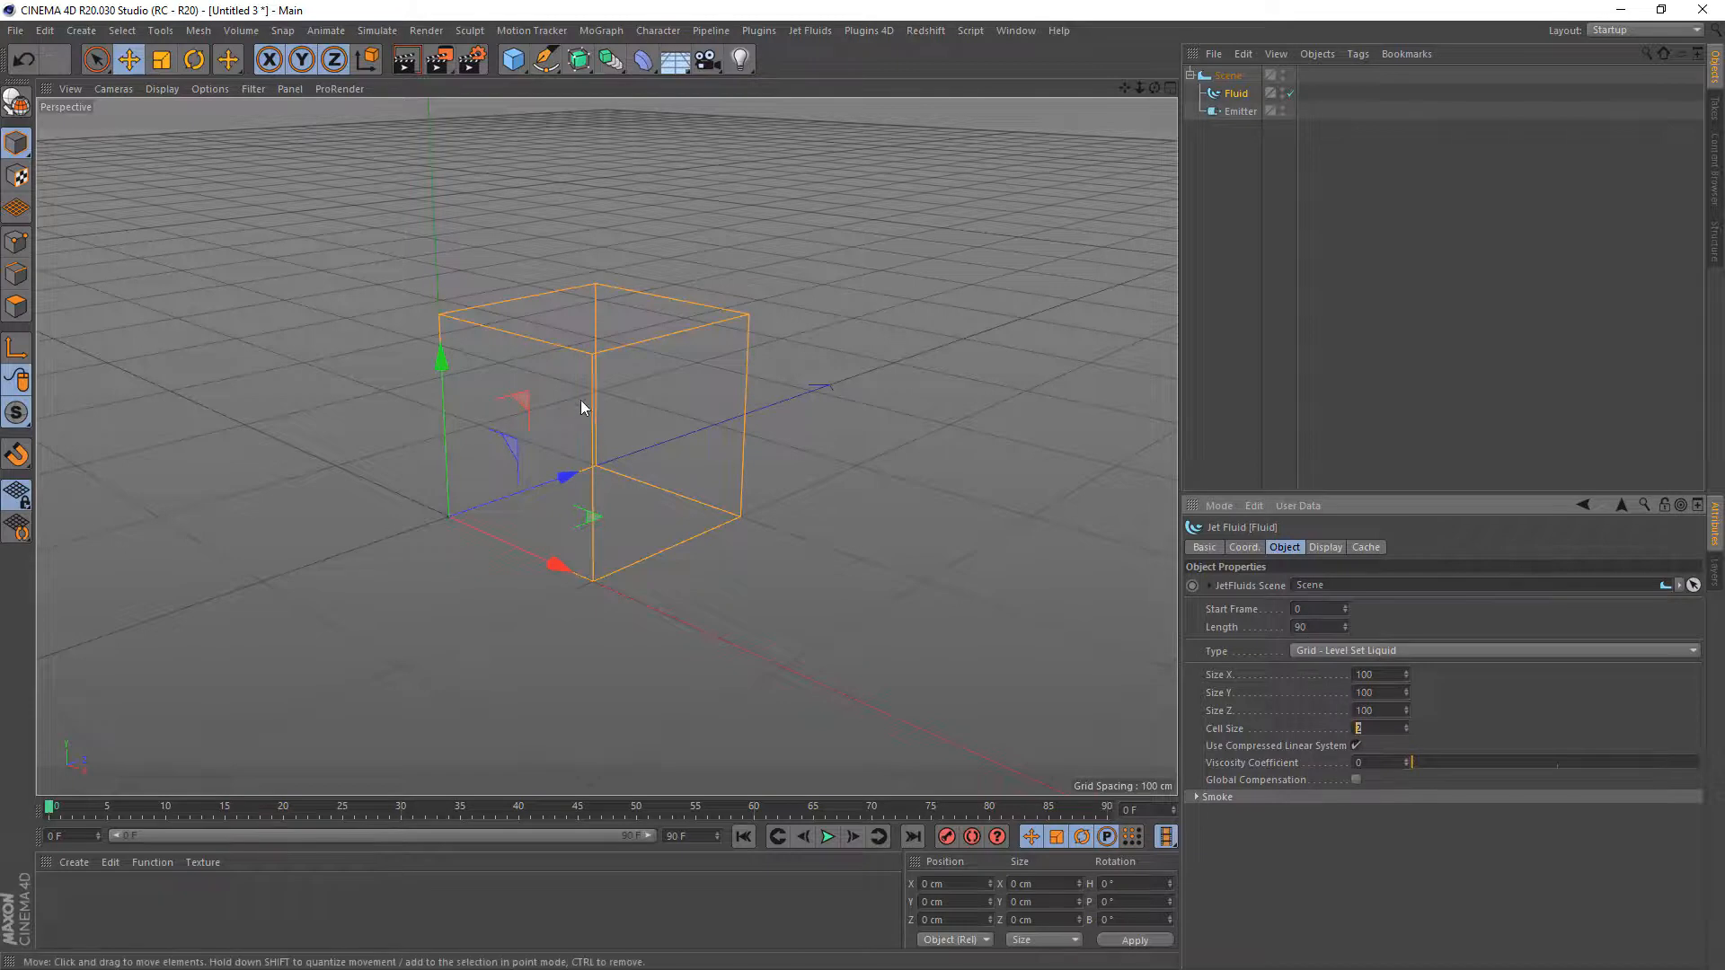
pyautogui.scroll(2, 608, 386)
# - Add a sphere primitive and raise it along Y to about 52 cm
pyautogui.moveTo(521, 63); pyautogui.dragTo(919, 132)
pyautogui.click(893, 115)
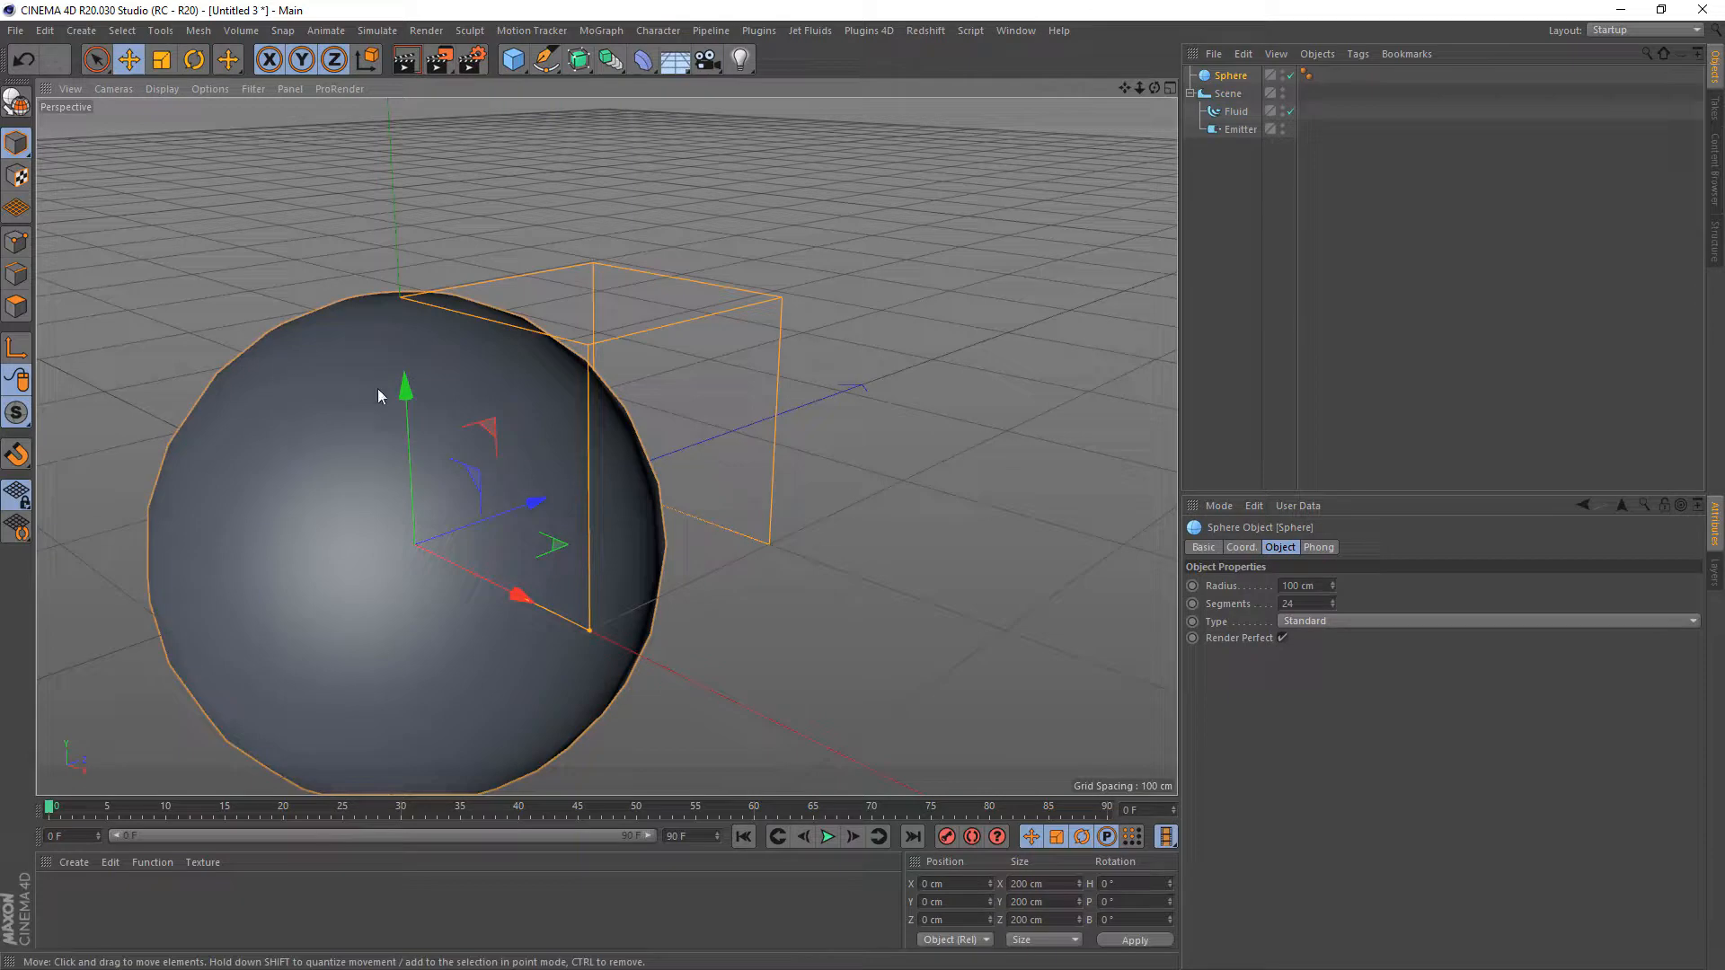
pyautogui.moveTo(406, 393); pyautogui.dragTo(410, 260)
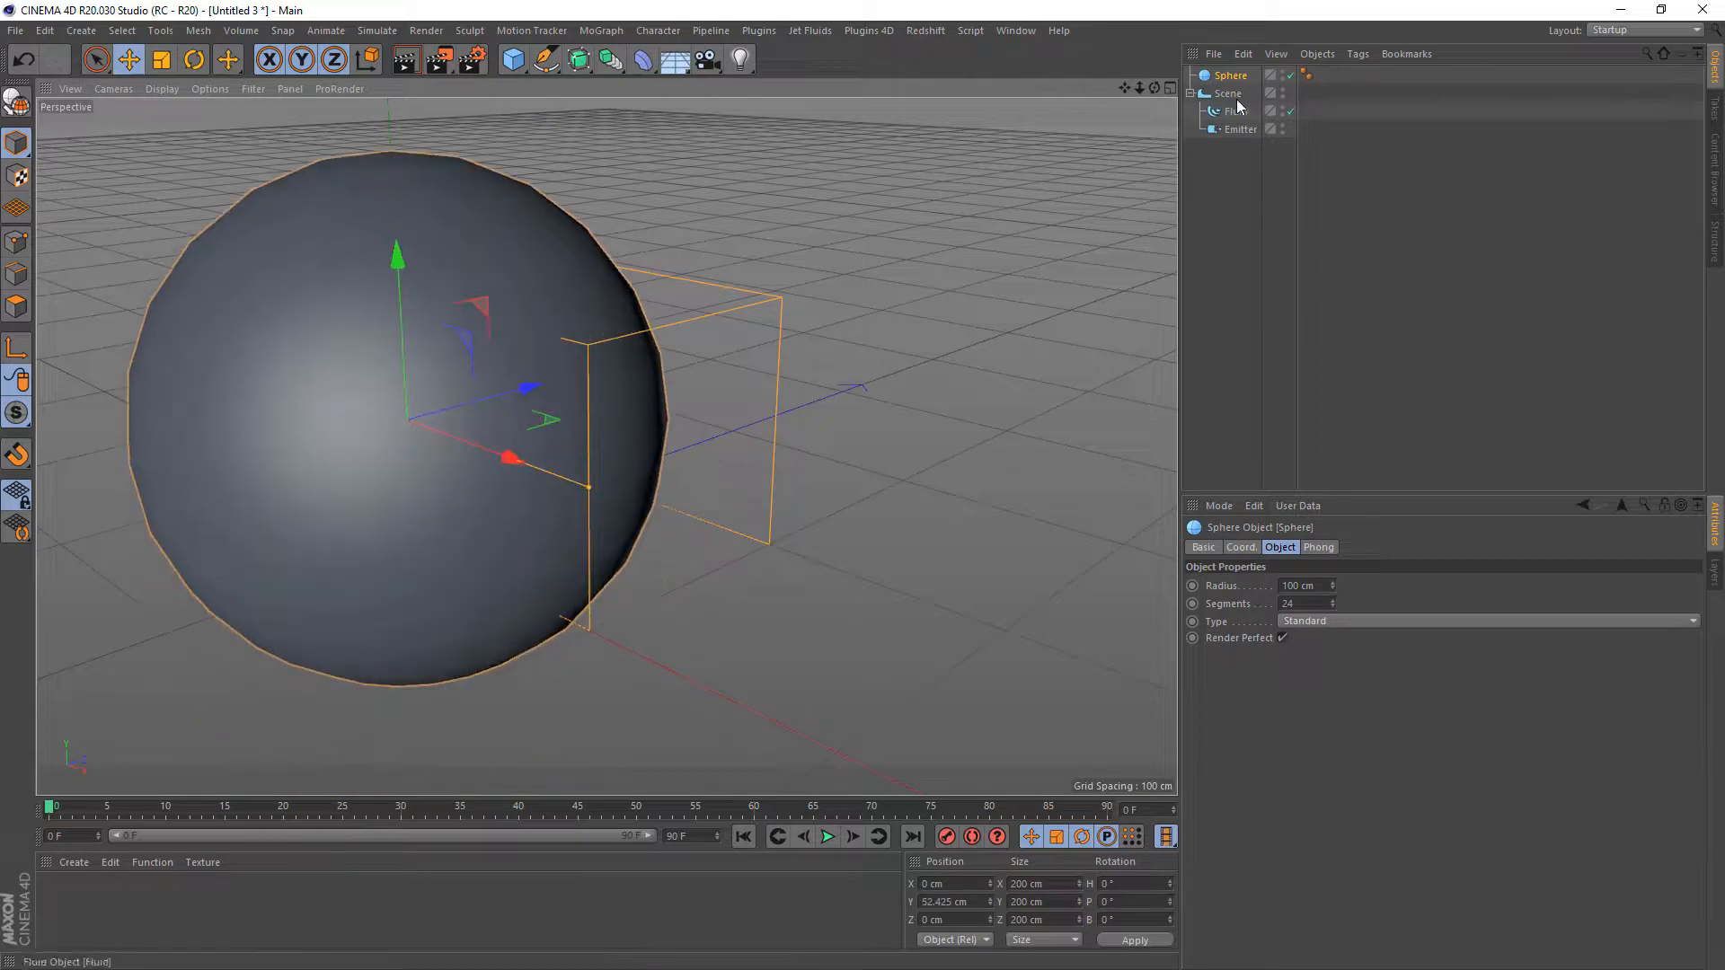
# - Nest the sphere under the Emitter and assign it as the emitter's body
pyautogui.moveTo(1241, 131); pyautogui.dragTo(1242, 132)
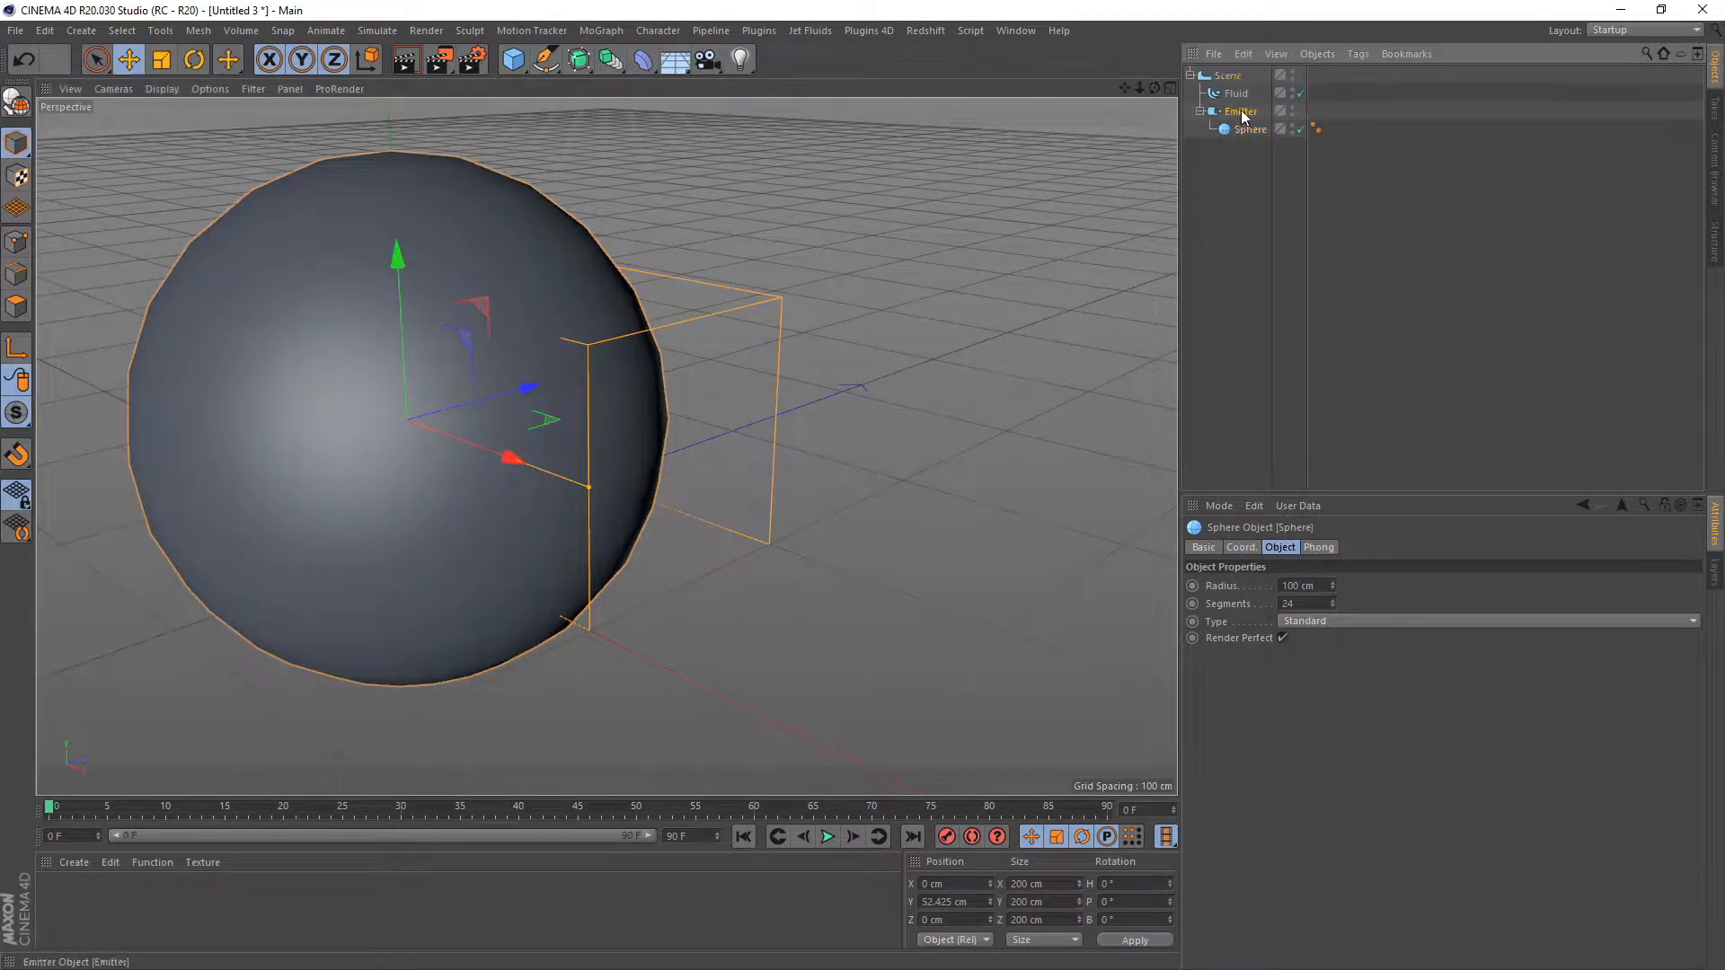
pyautogui.click(1242, 112)
pyautogui.moveTo(1297, 688); pyautogui.dragTo(1307, 712)
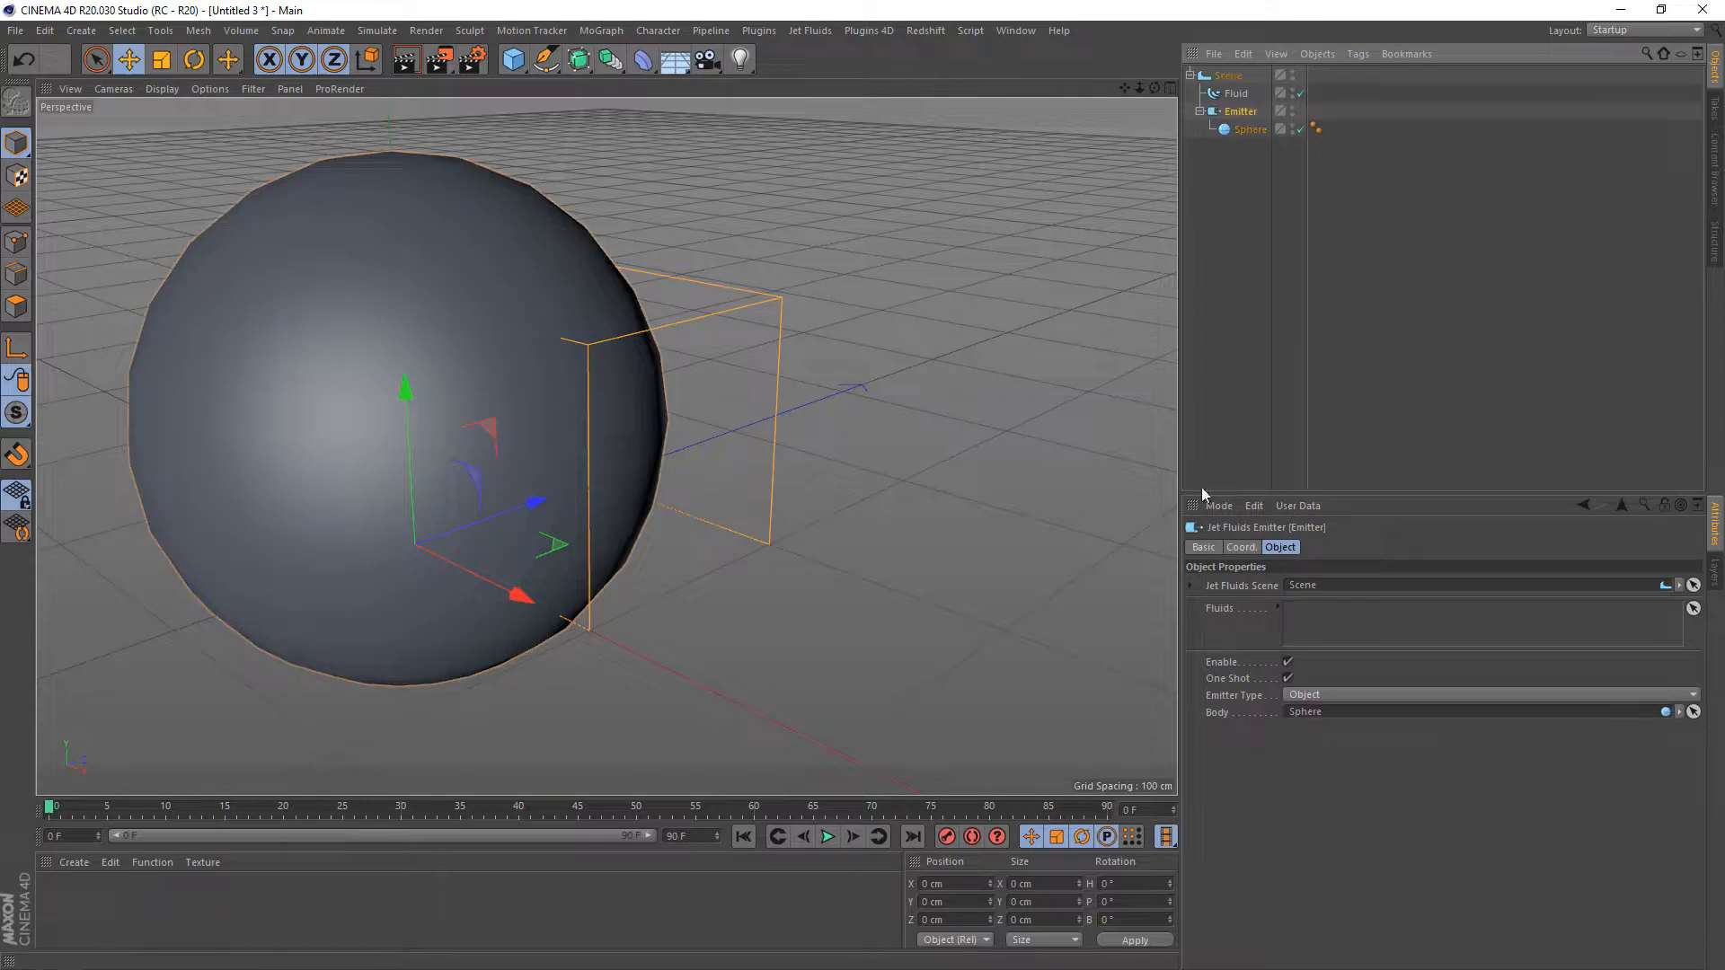
# - Set the Fluid object's type to Grid - Smoke
pyautogui.click(1236, 94)
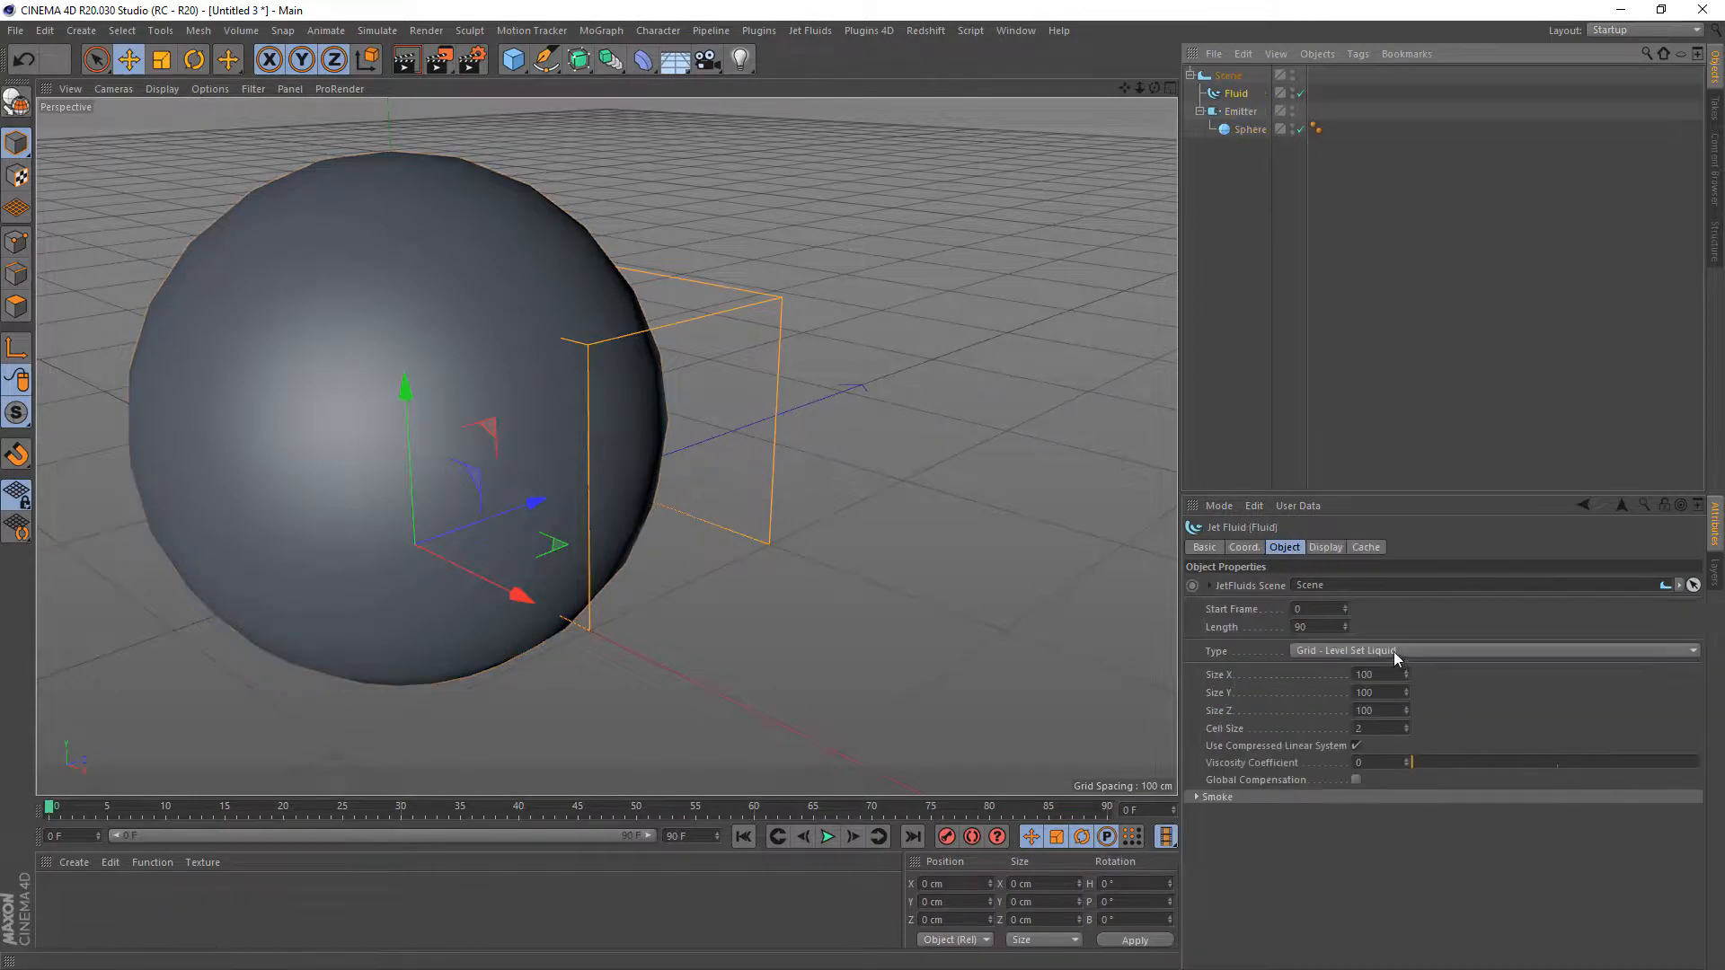
pyautogui.click(1394, 651)
pyautogui.click(1394, 651)
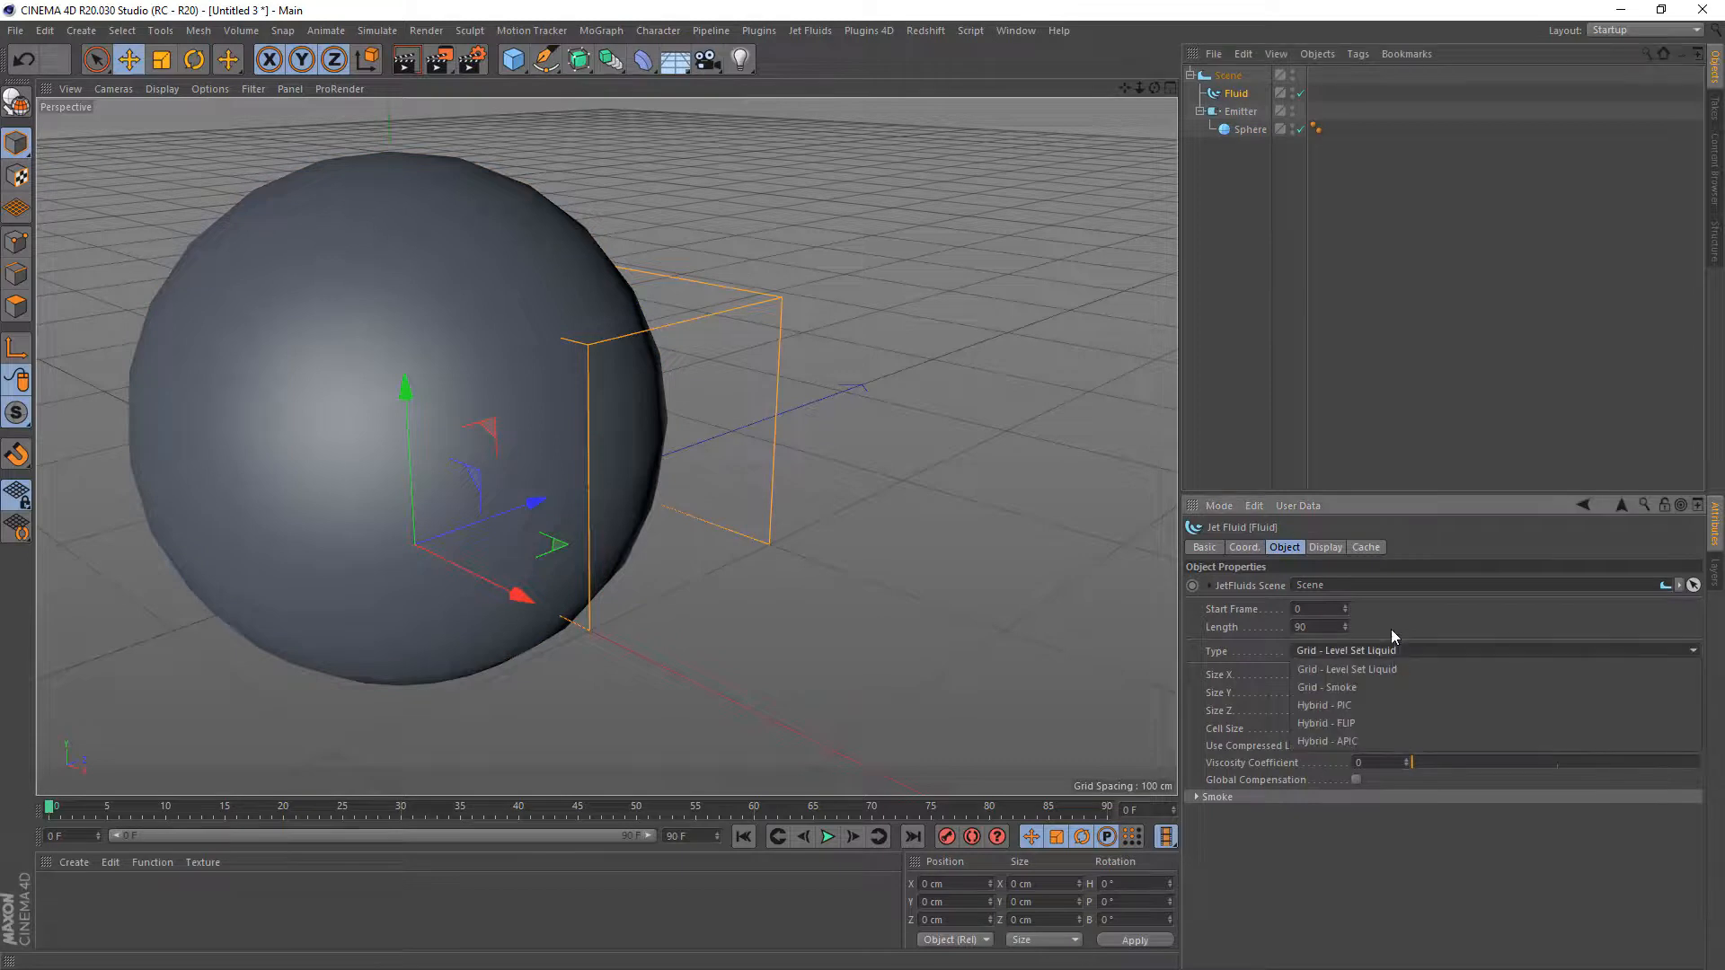
pyautogui.click(1349, 653)
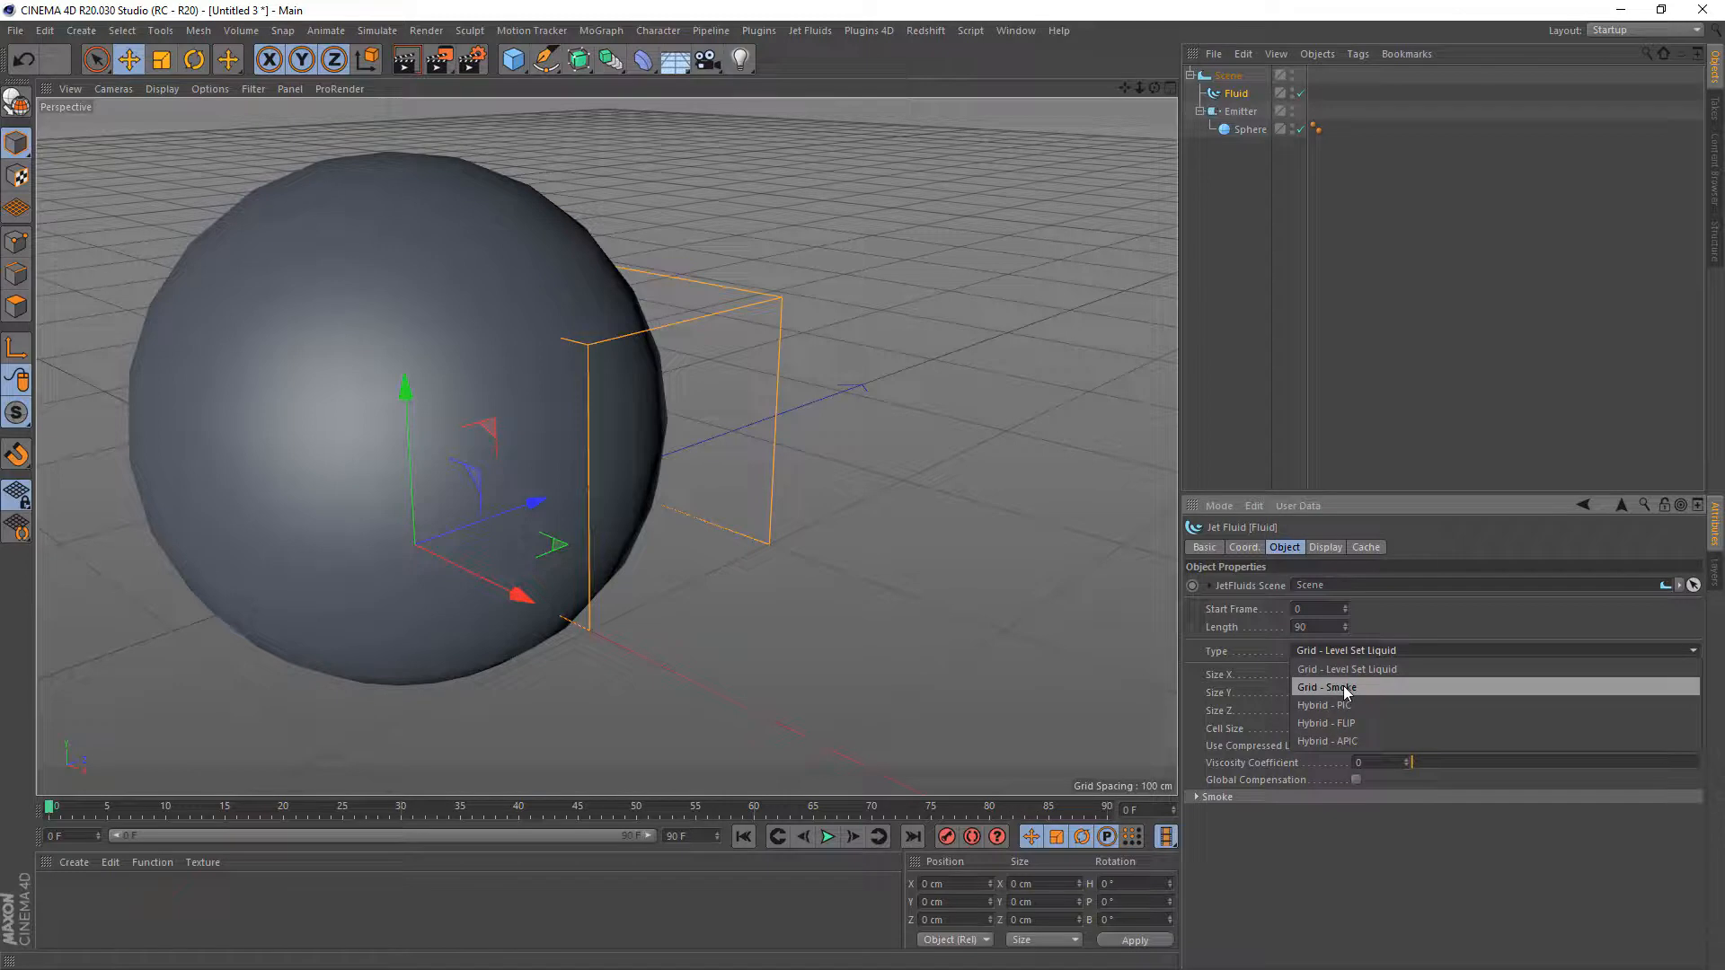
pyautogui.click(1345, 688)
# - Set the sphere's radius to 20 cm and move it inside the fluid box to about X 32, Y 16, Z 69 cm
pyautogui.click(1250, 129)
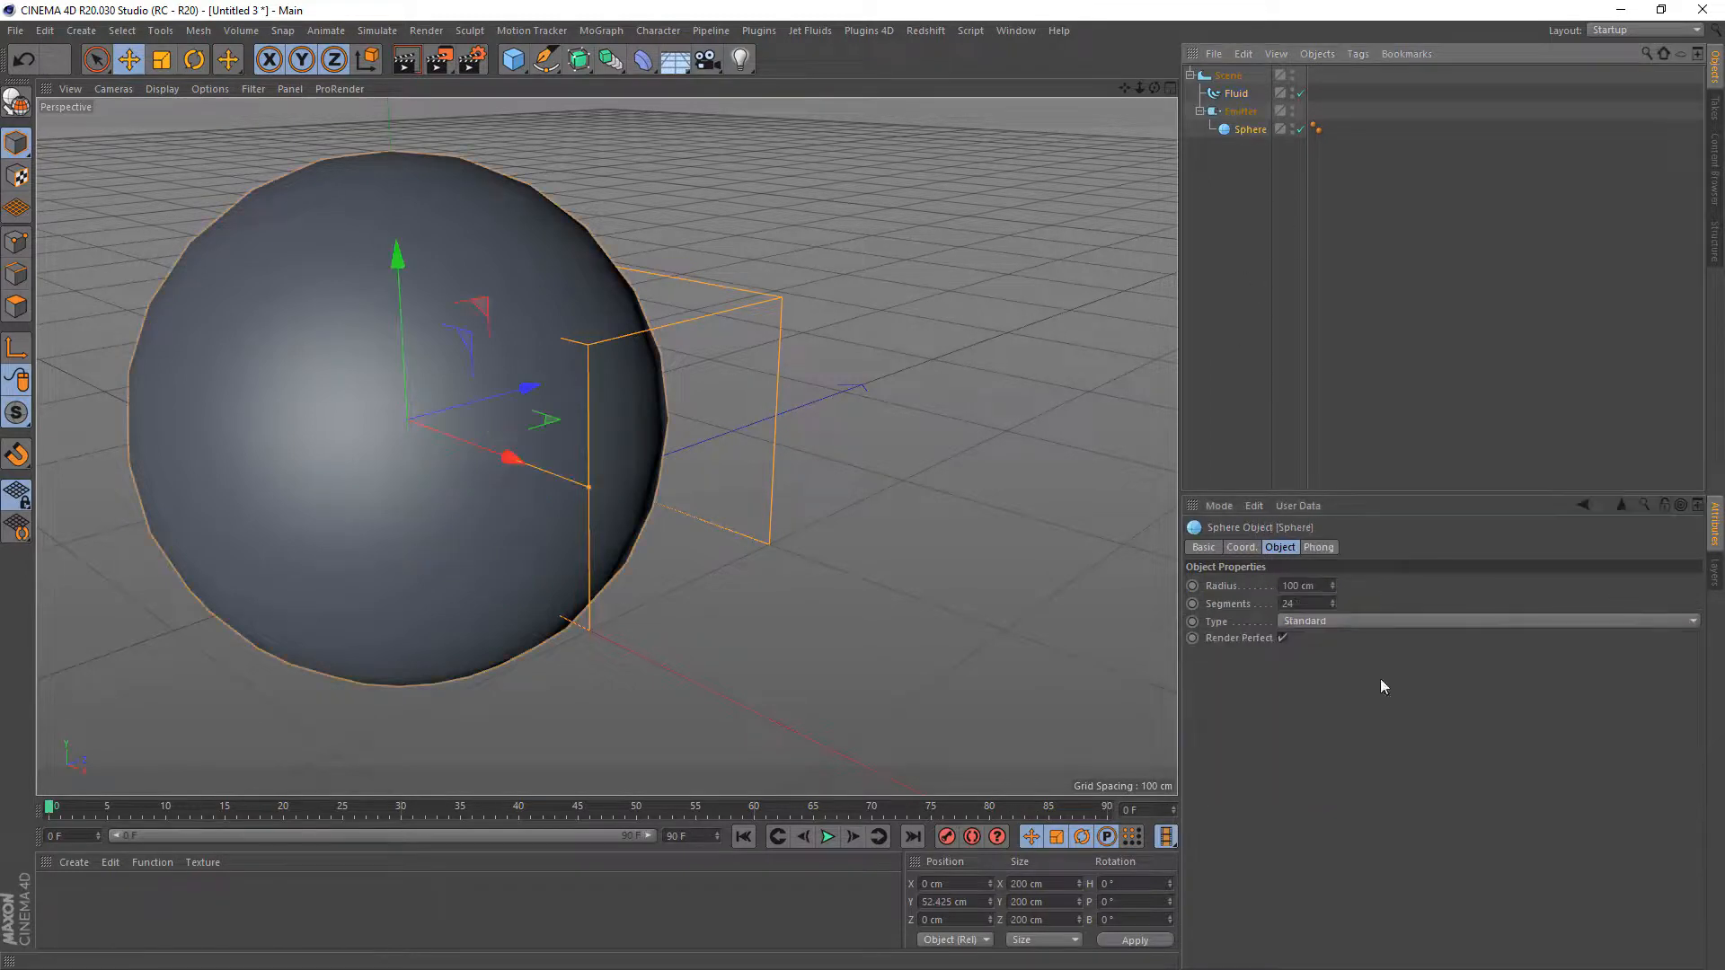
pyautogui.write('02')
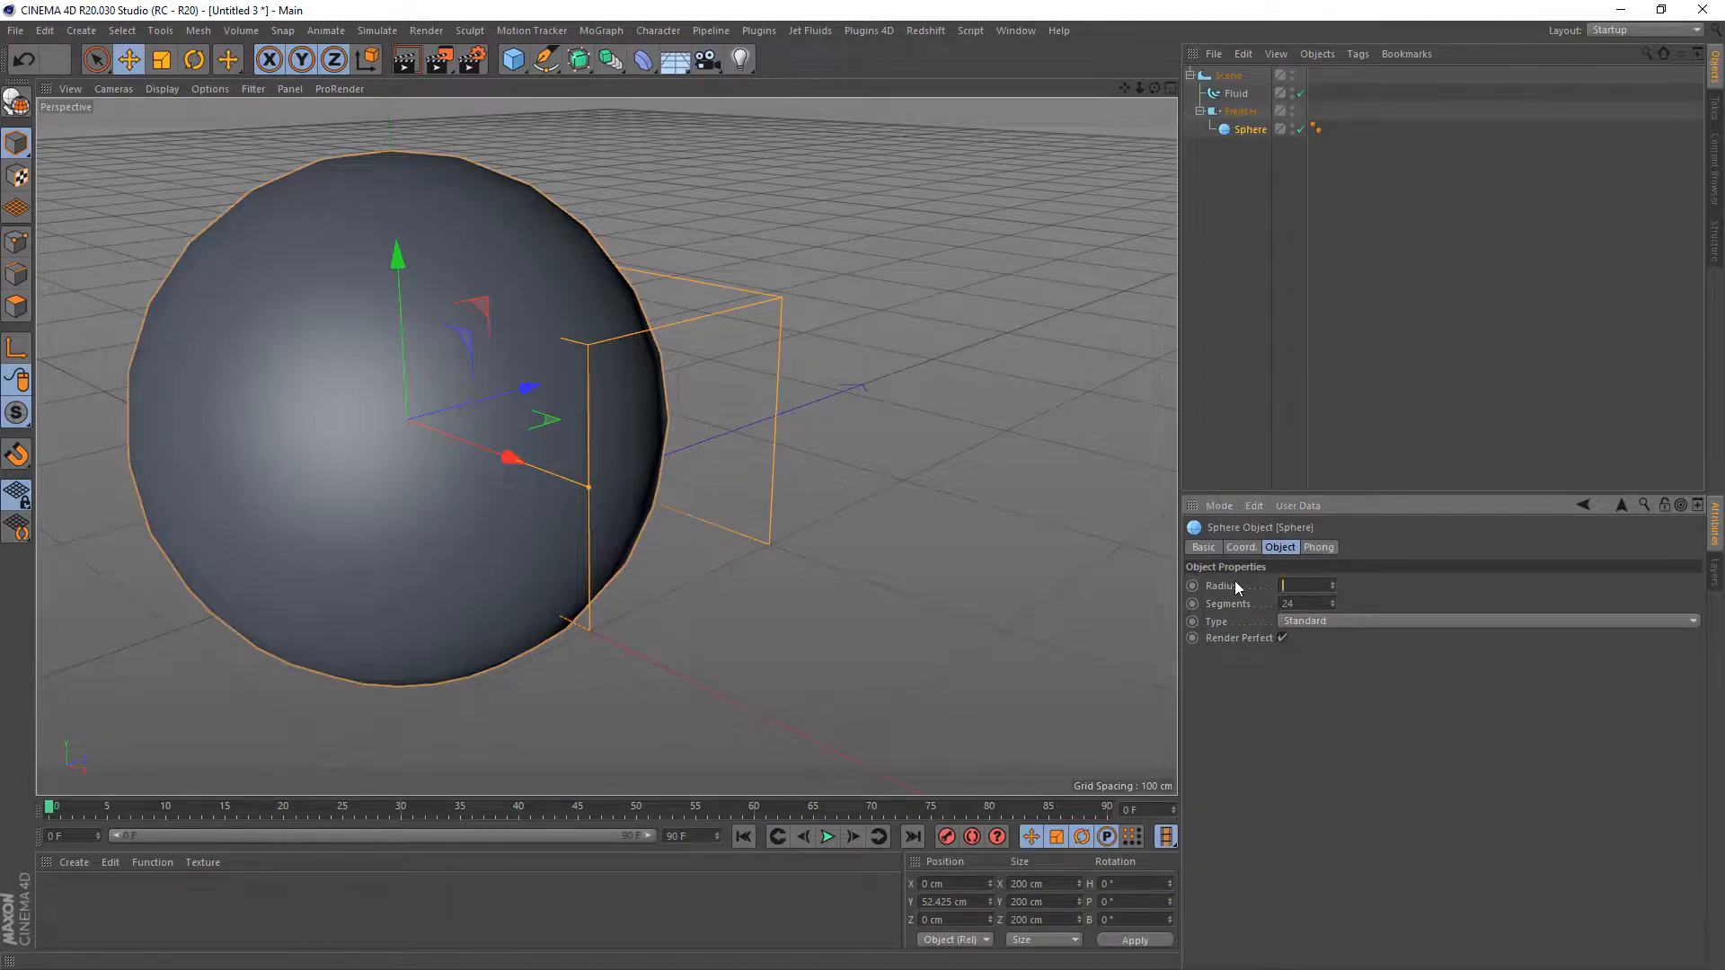
pyautogui.press('Return')
pyautogui.moveTo(530, 386); pyautogui.dragTo(697, 439)
pyautogui.moveTo(580, 240); pyautogui.dragTo(619, 333)
pyautogui.moveTo(687, 450); pyautogui.dragTo(699, 449)
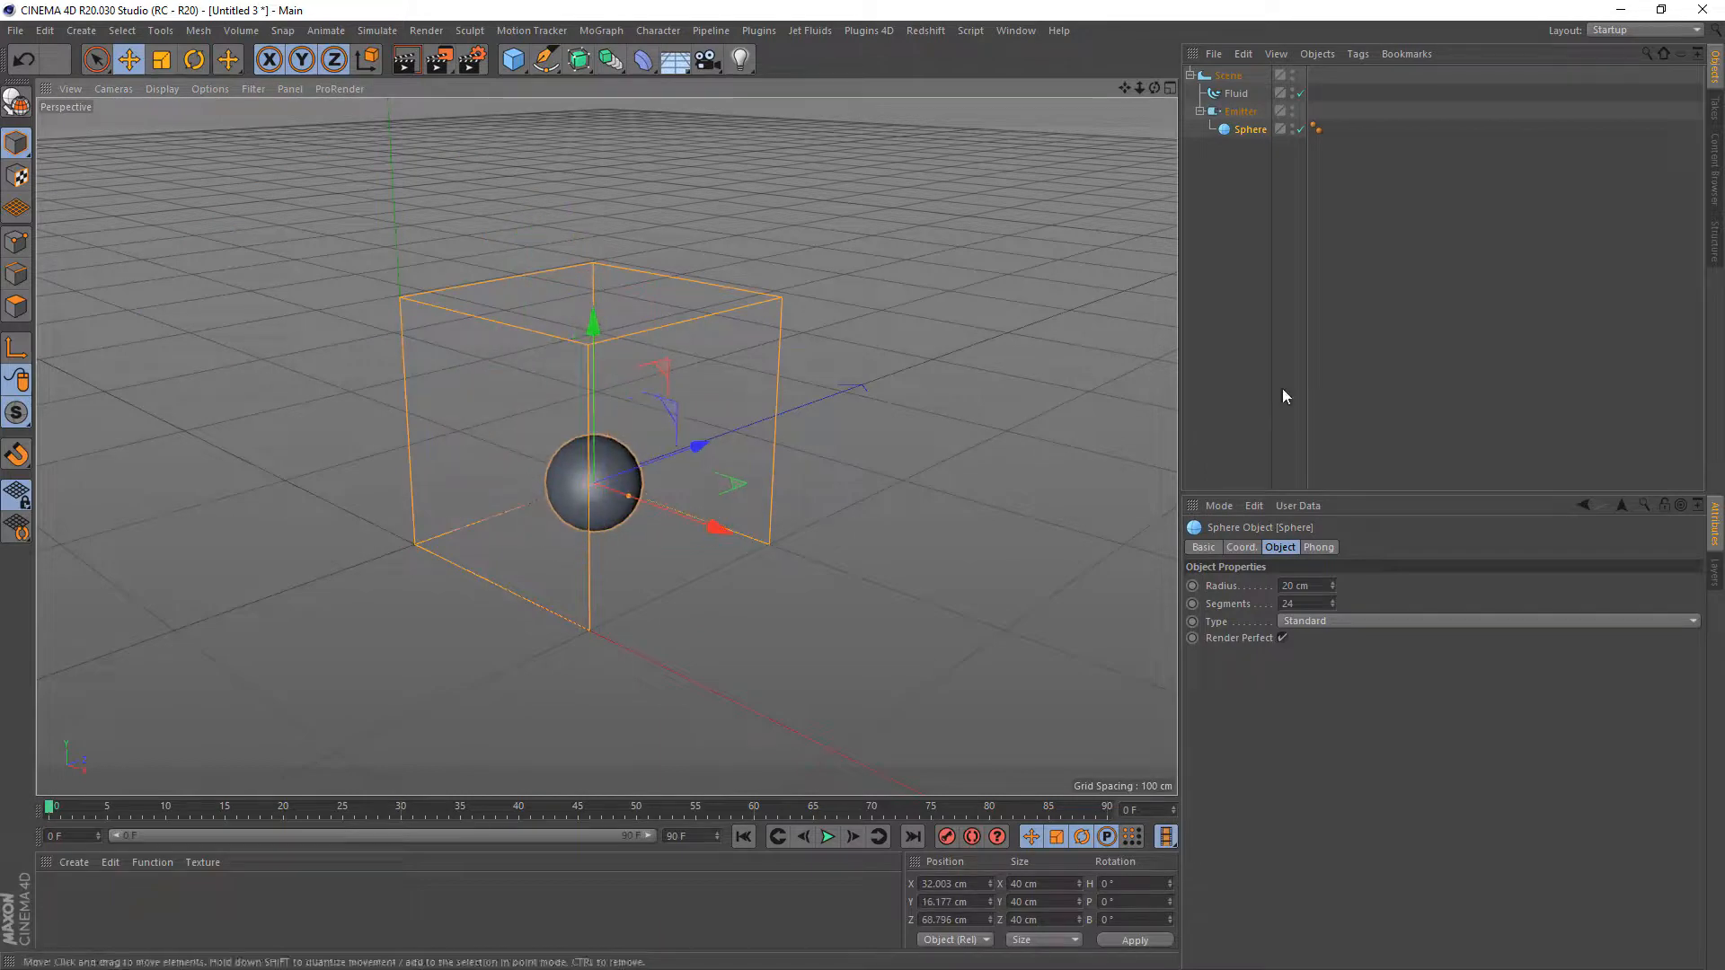
# - Set the Fluid's cache mode to External File with the cache filename d:\temp\testfile
pyautogui.click(1233, 94)
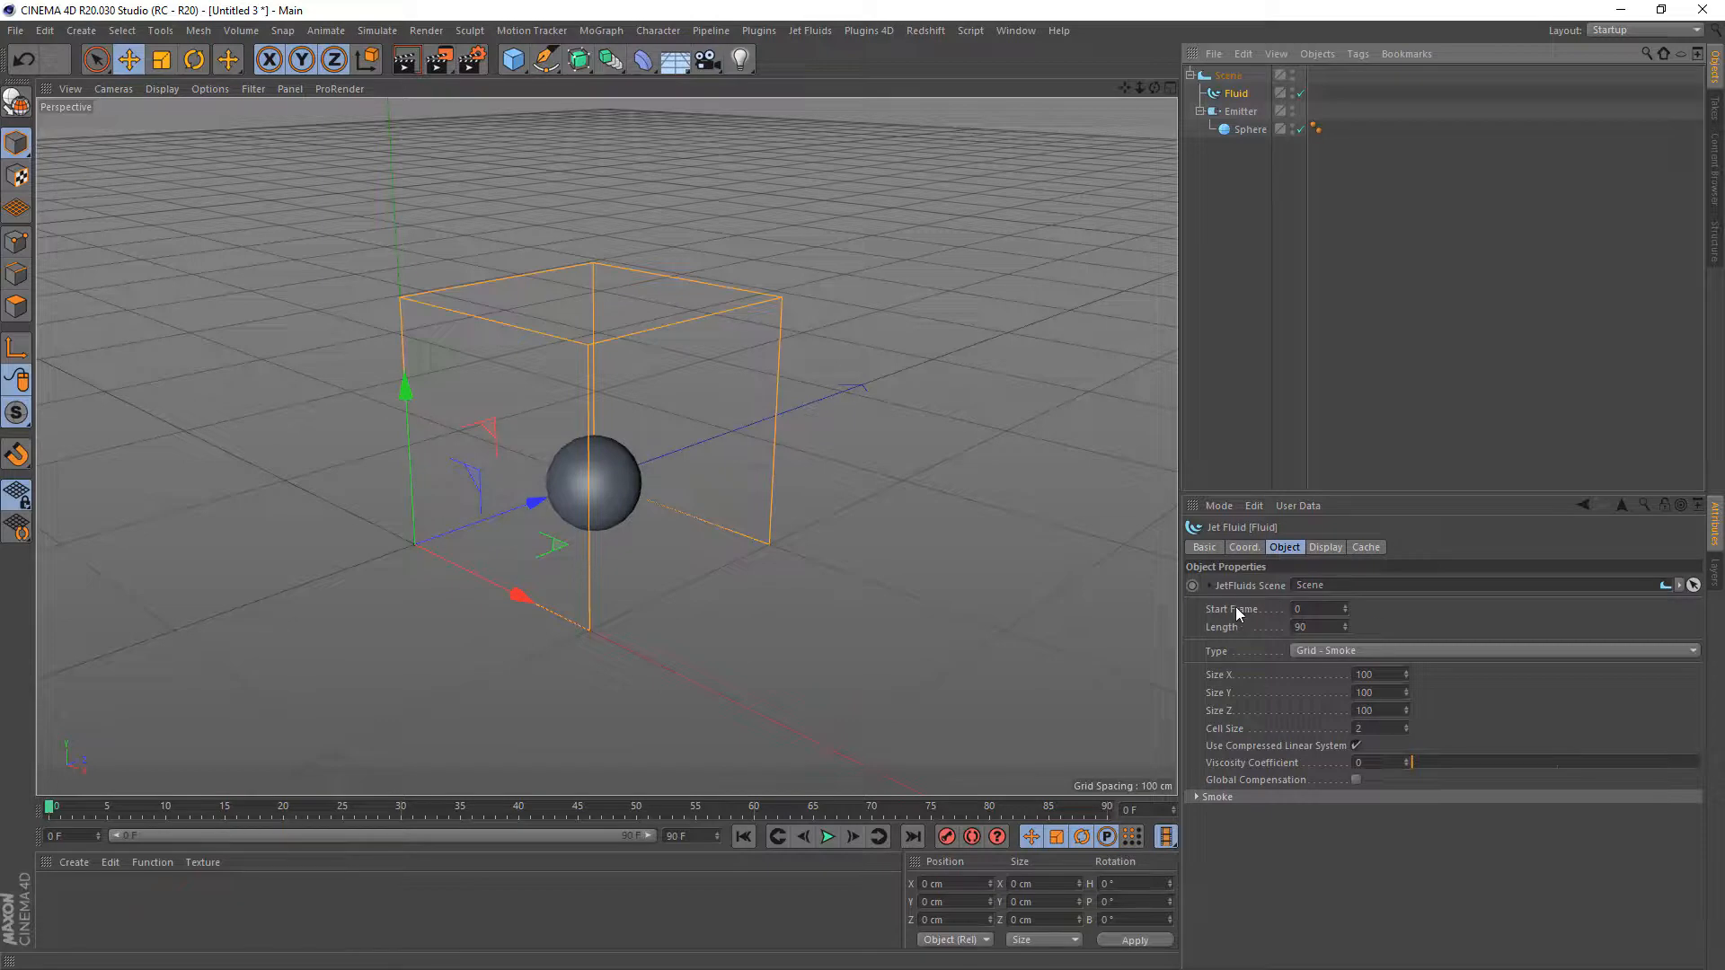
pyautogui.click(1366, 547)
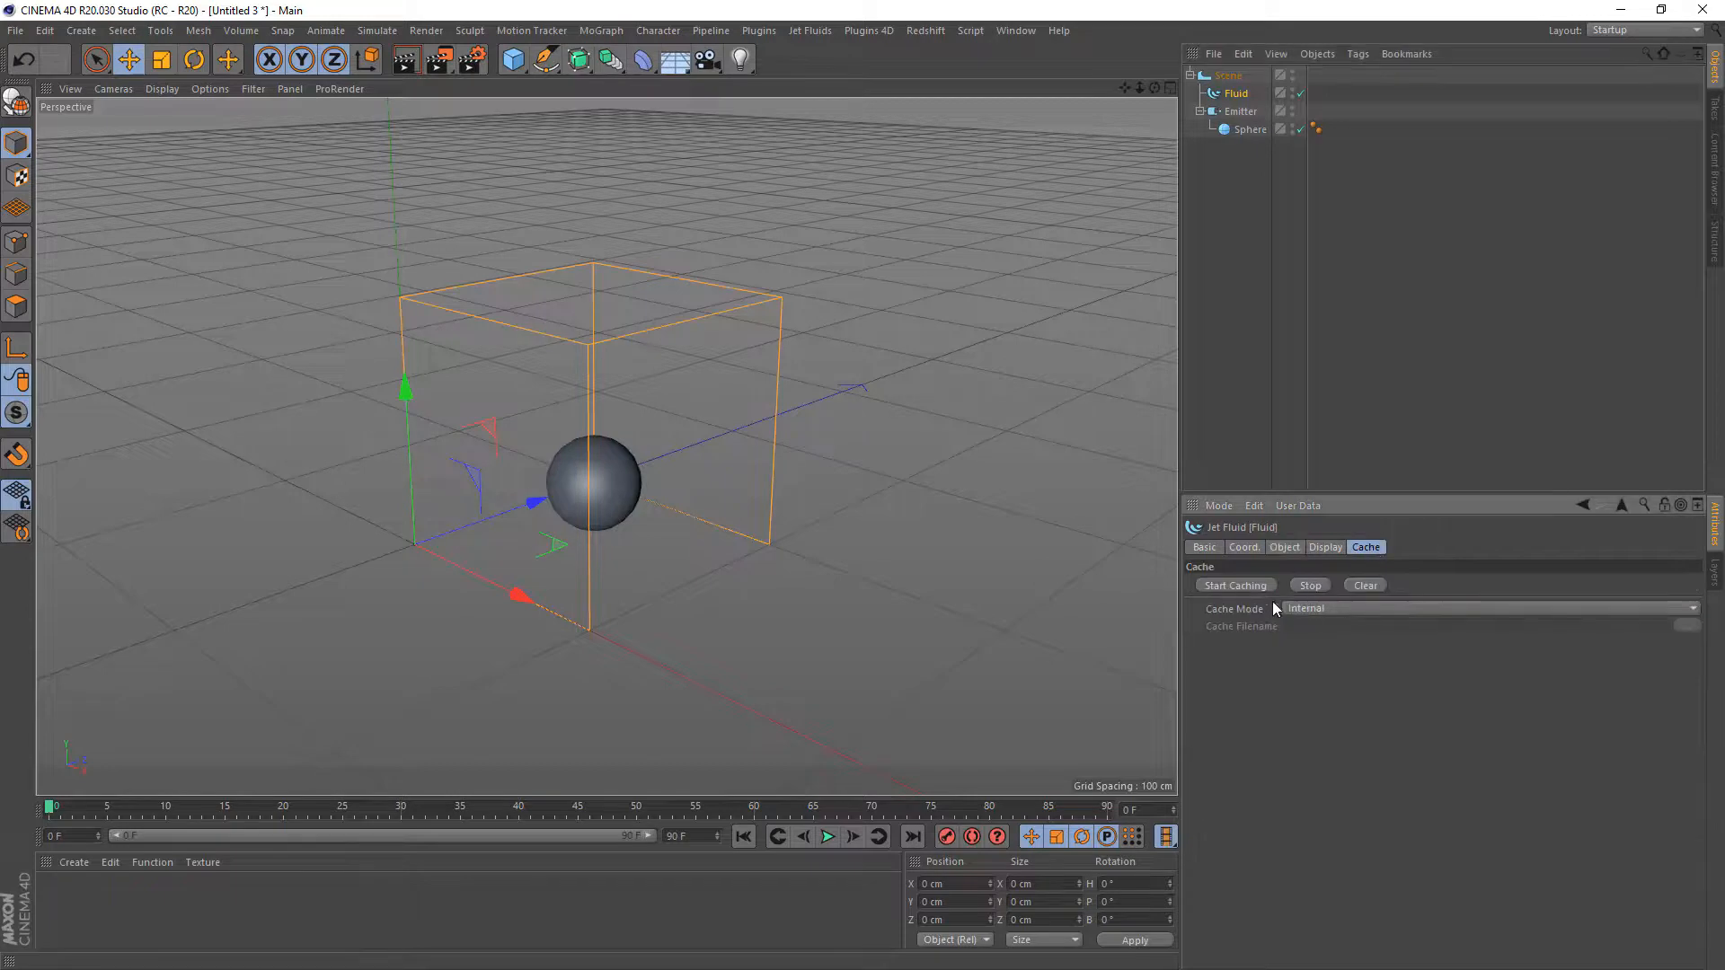
pyautogui.click(1303, 608)
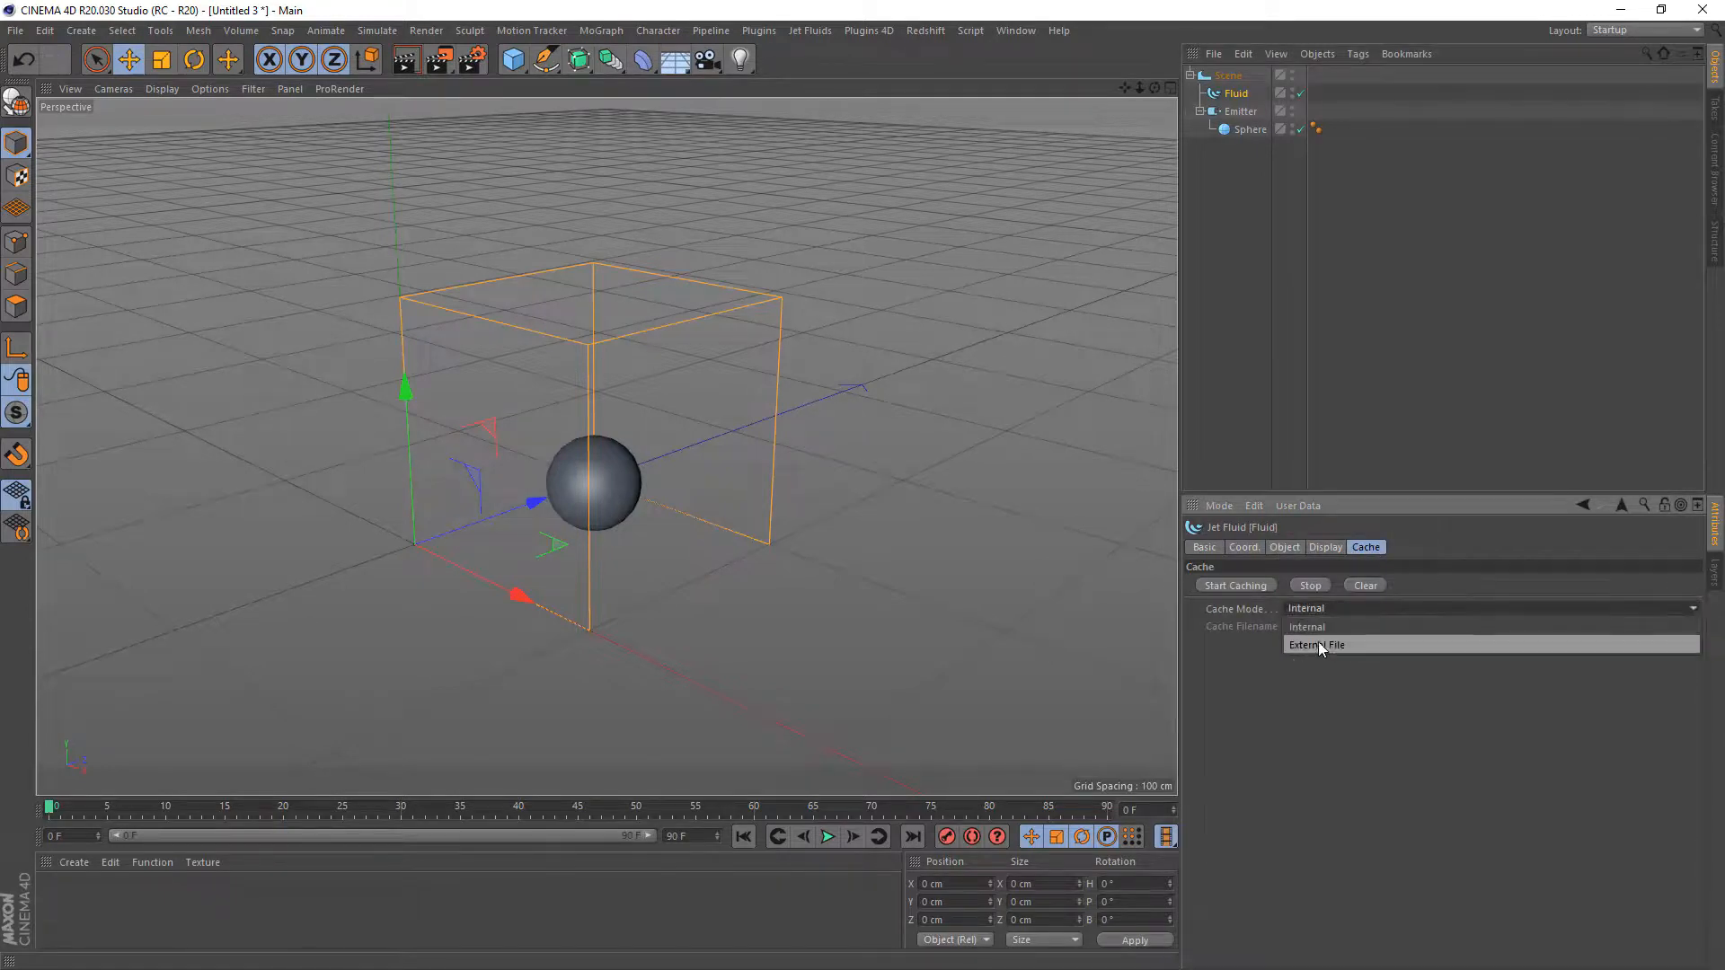
pyautogui.click(1276, 645)
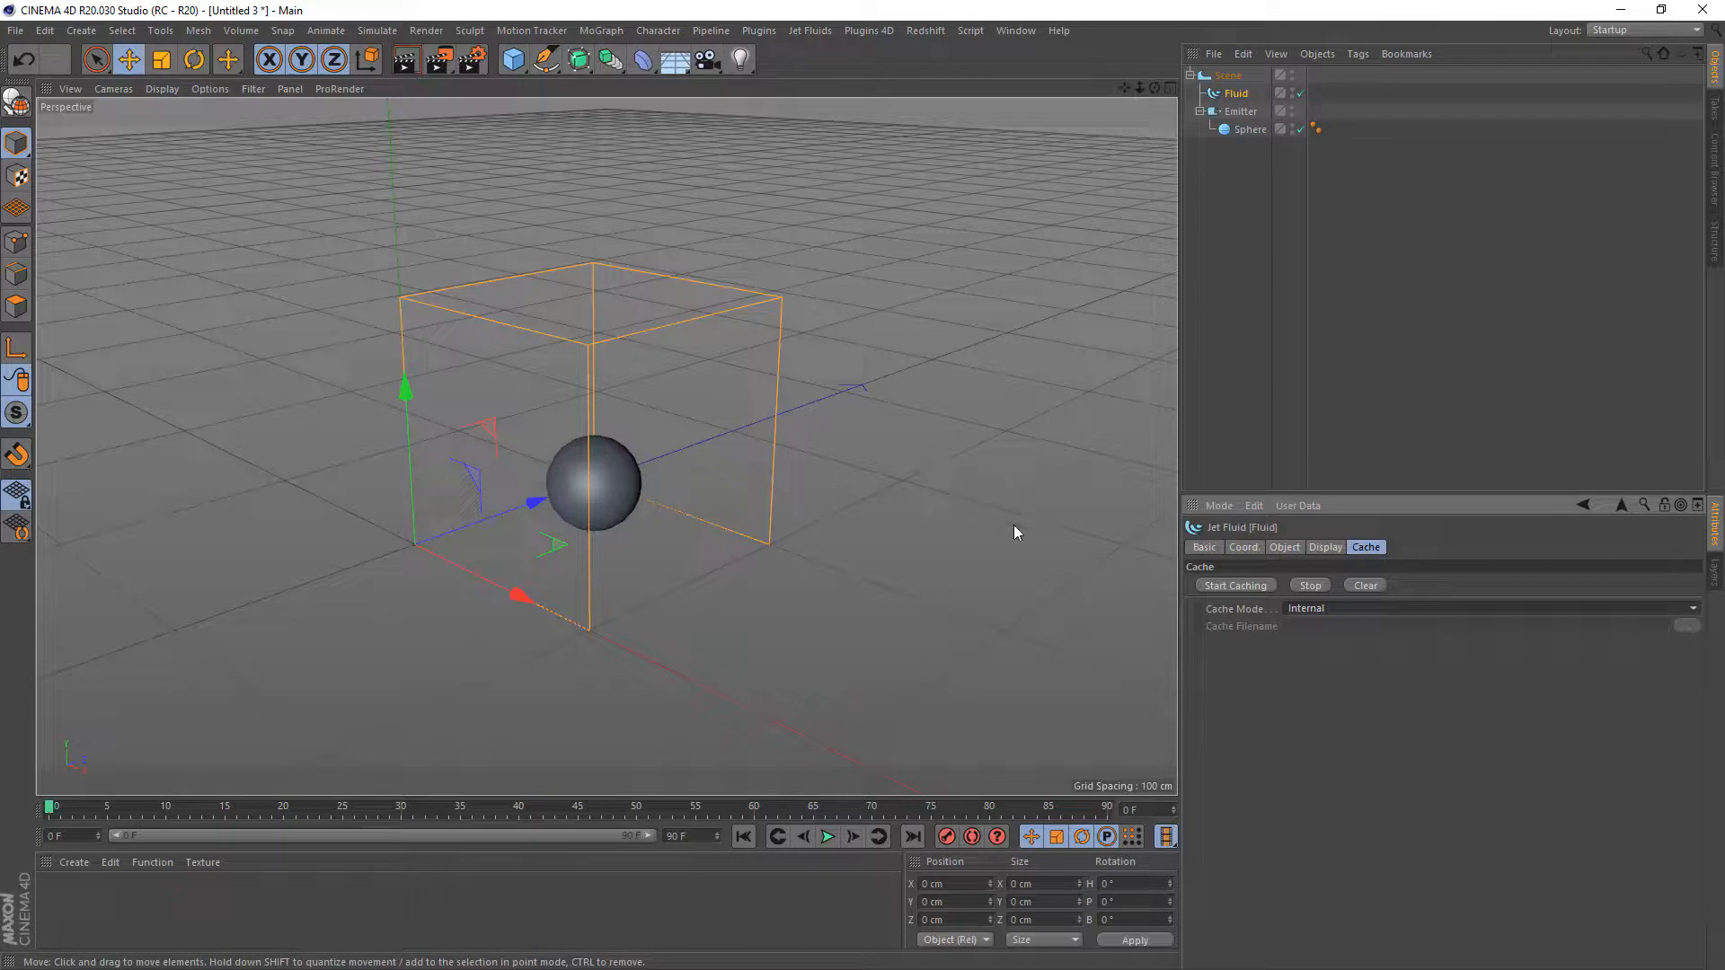
pyautogui.click(1312, 611)
pyautogui.click(1307, 641)
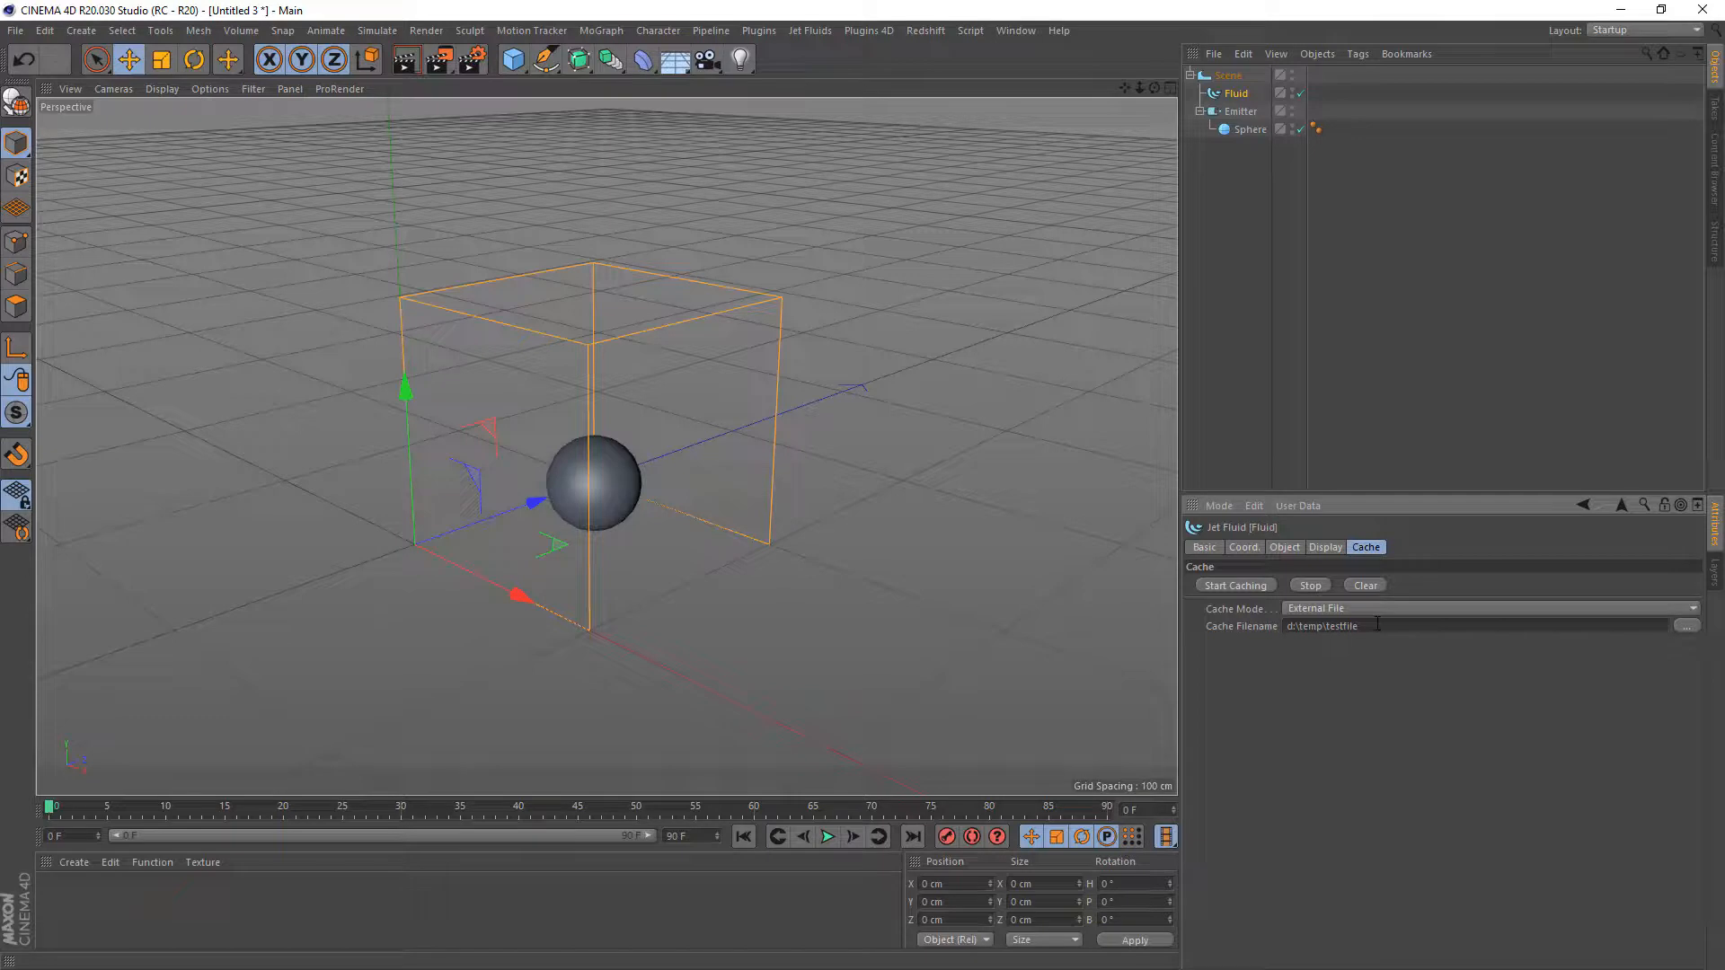
# - Set the Fluid's display type to Volume and start caching the smoke simulation
pyautogui.click(1327, 549)
pyautogui.click(1371, 582)
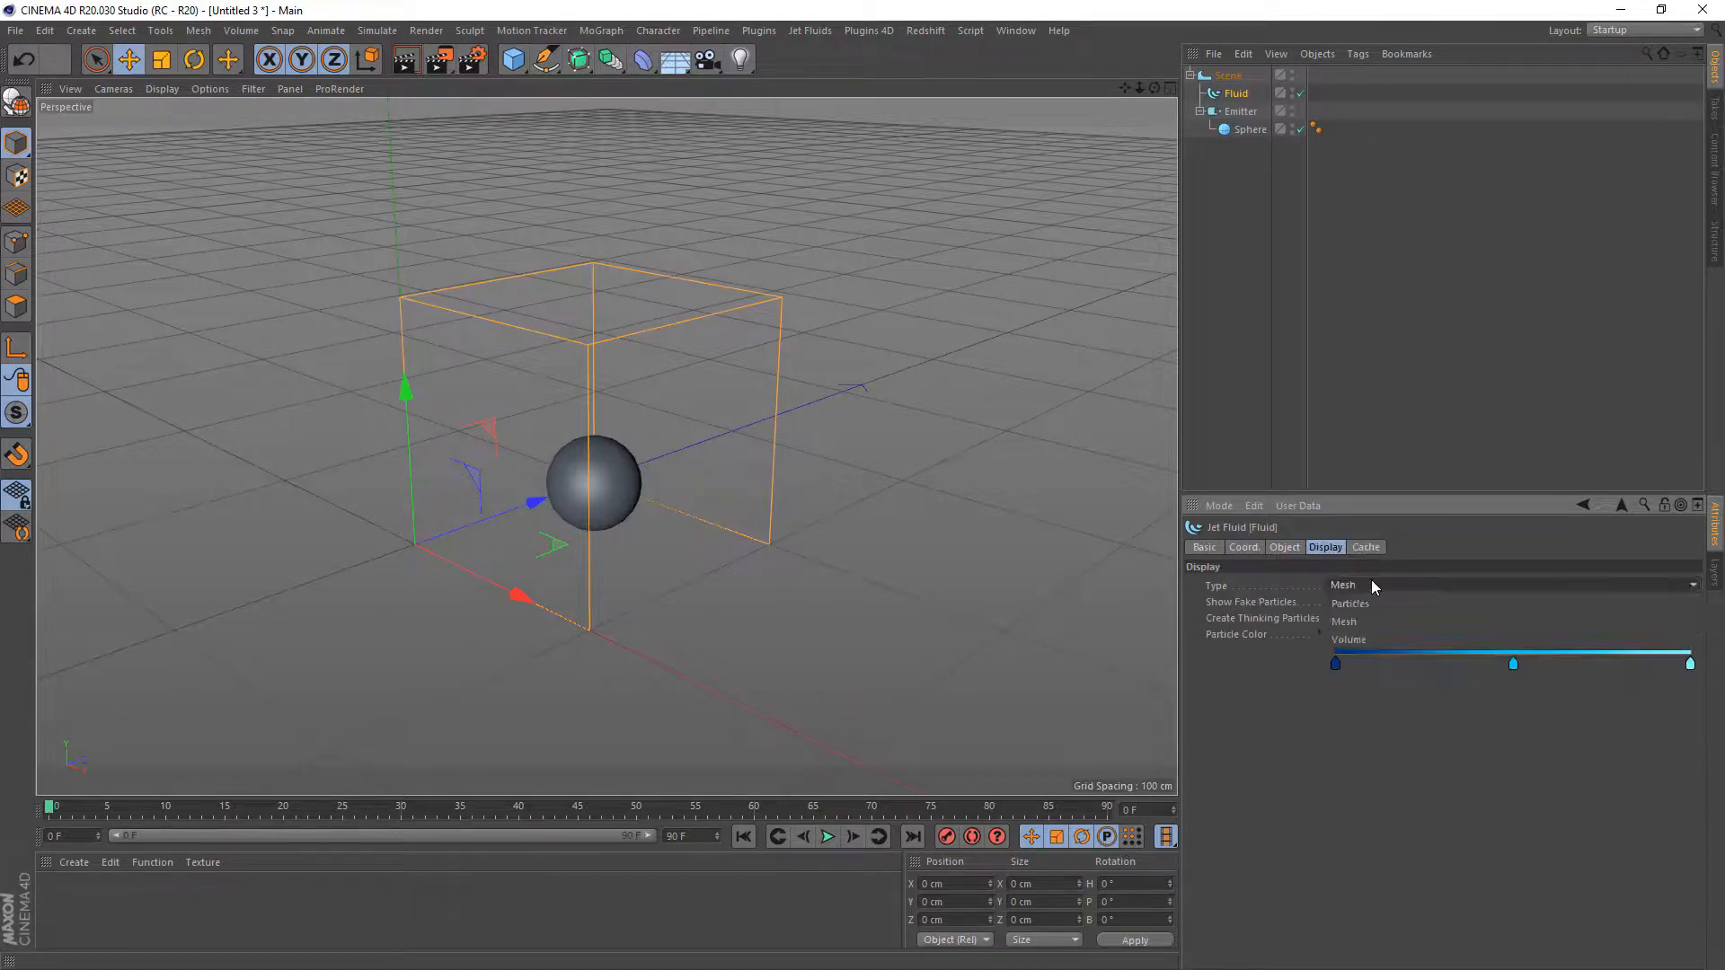
pyautogui.click(1367, 601)
pyautogui.click(1363, 587)
pyautogui.click(1365, 620)
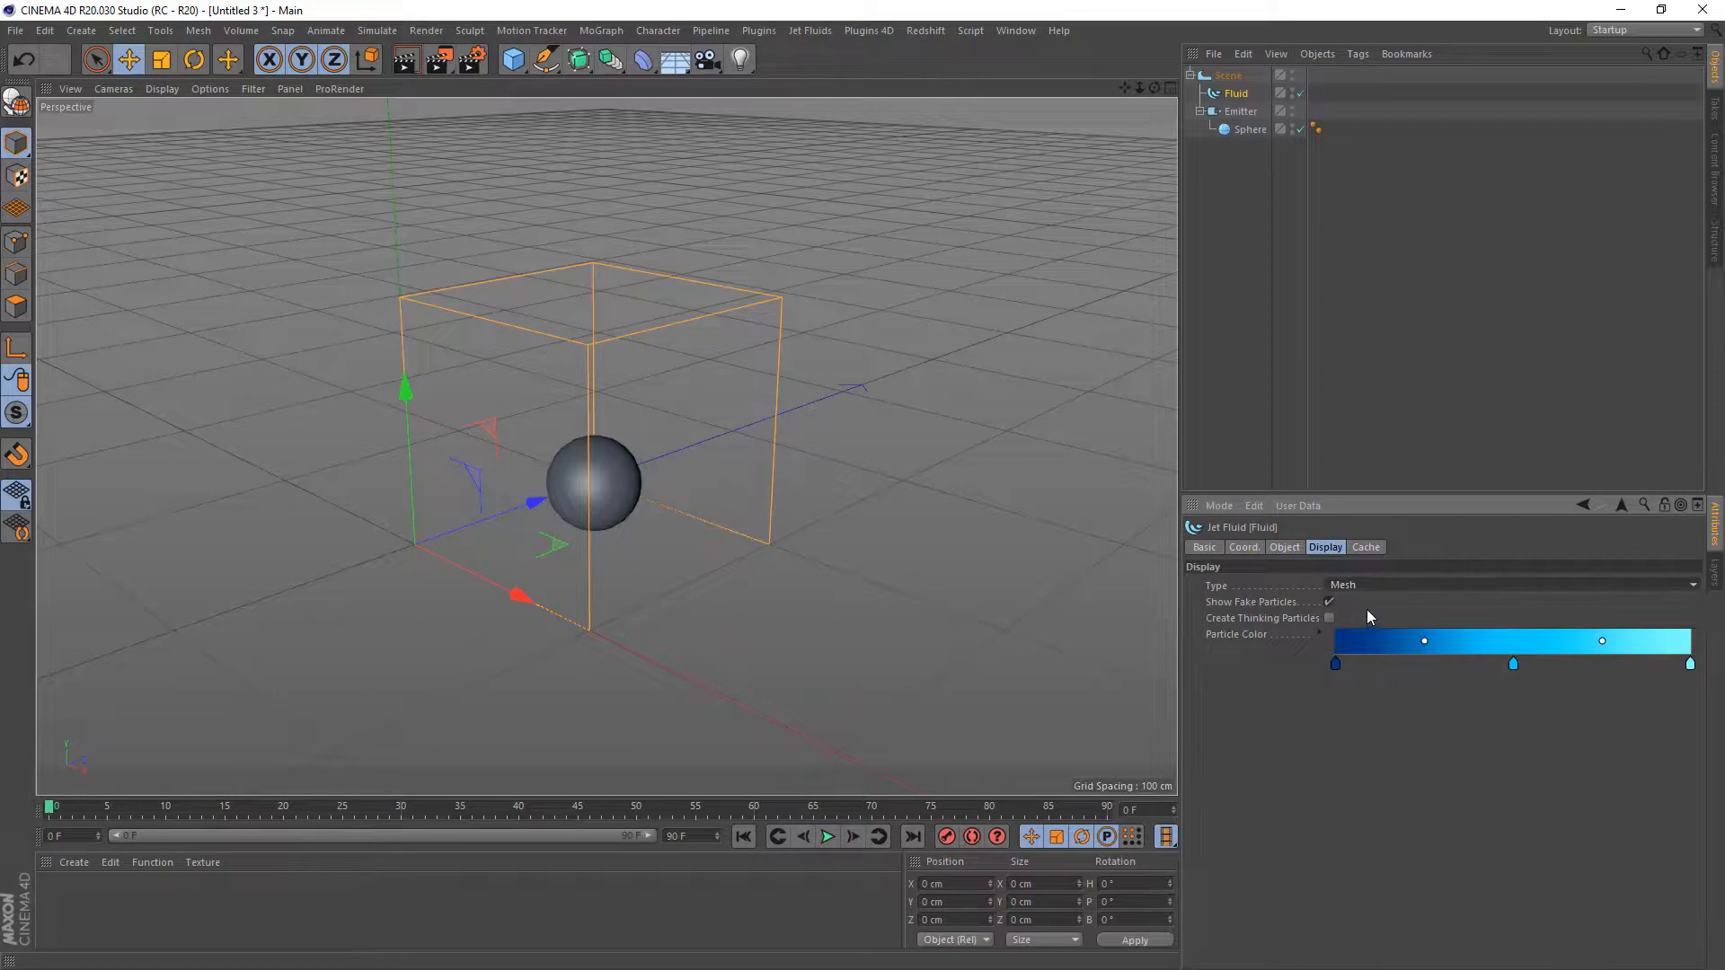
pyautogui.click(1367, 582)
pyautogui.click(1363, 639)
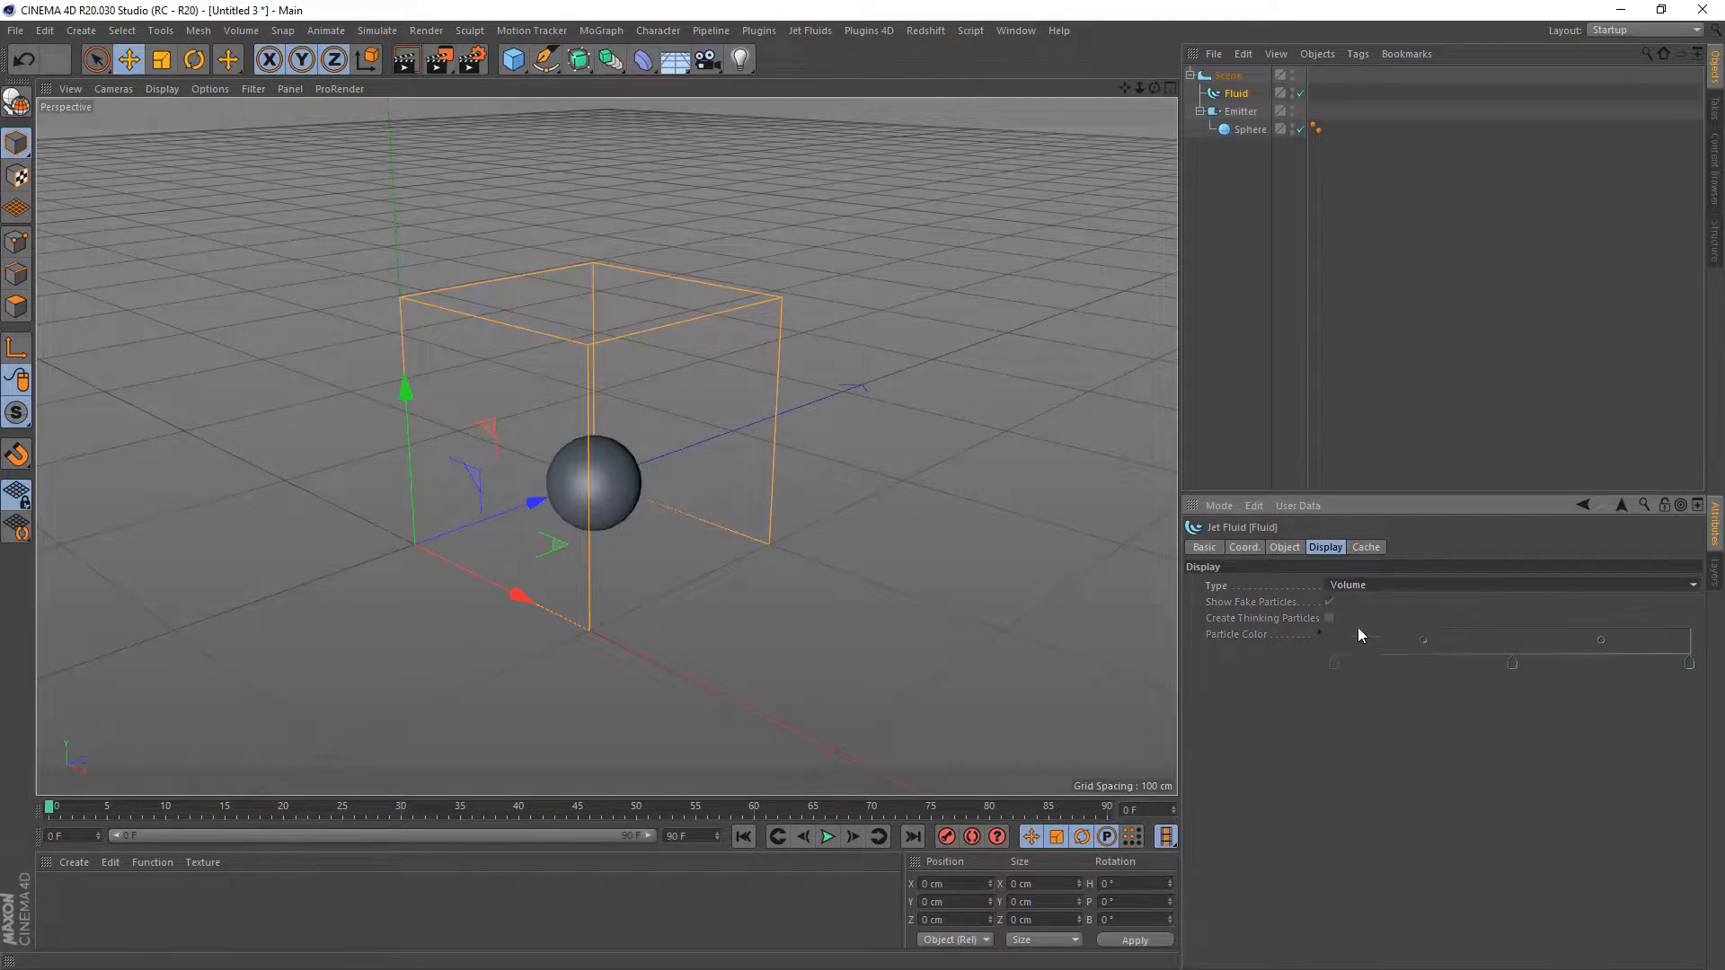
pyautogui.click(1365, 547)
pyautogui.click(1256, 585)
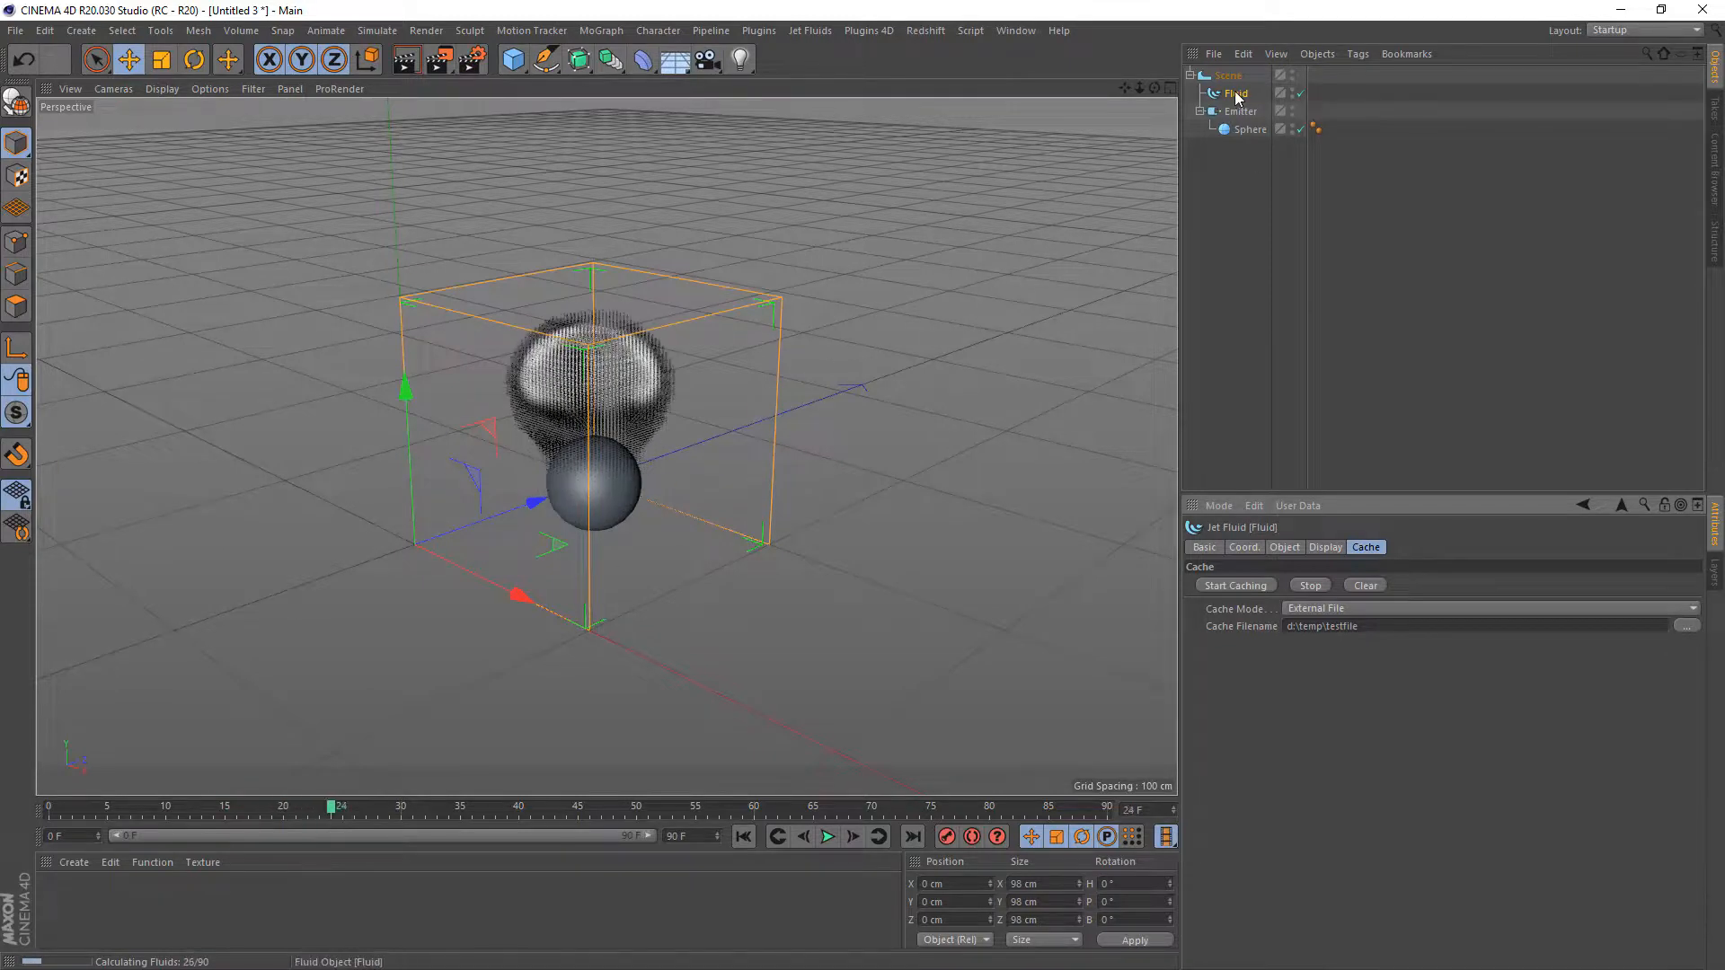
# - Add a Volume Mesher inside the fluid scene and nest the Fluid object under it
pyautogui.click(611, 59)
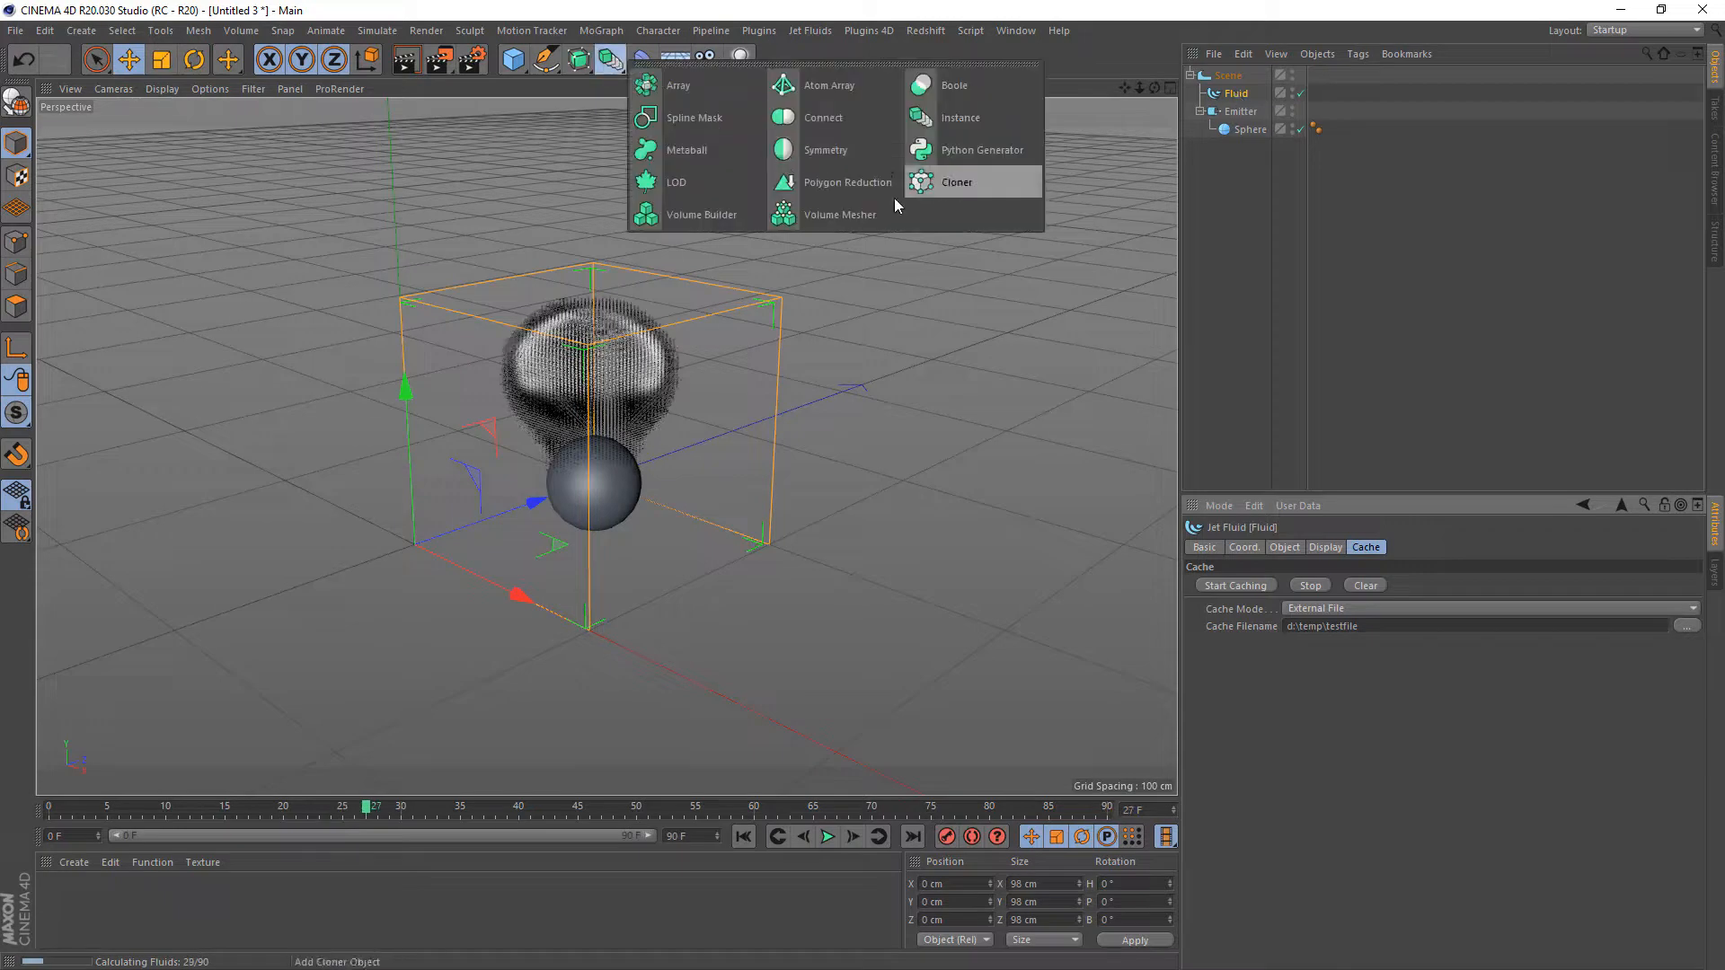
pyautogui.click(835, 215)
pyautogui.moveTo(1246, 78)
pyautogui.mouseDown()
pyautogui.moveTo(1242, 116)
pyautogui.moveTo(1240, 94)
pyautogui.mouseUp()
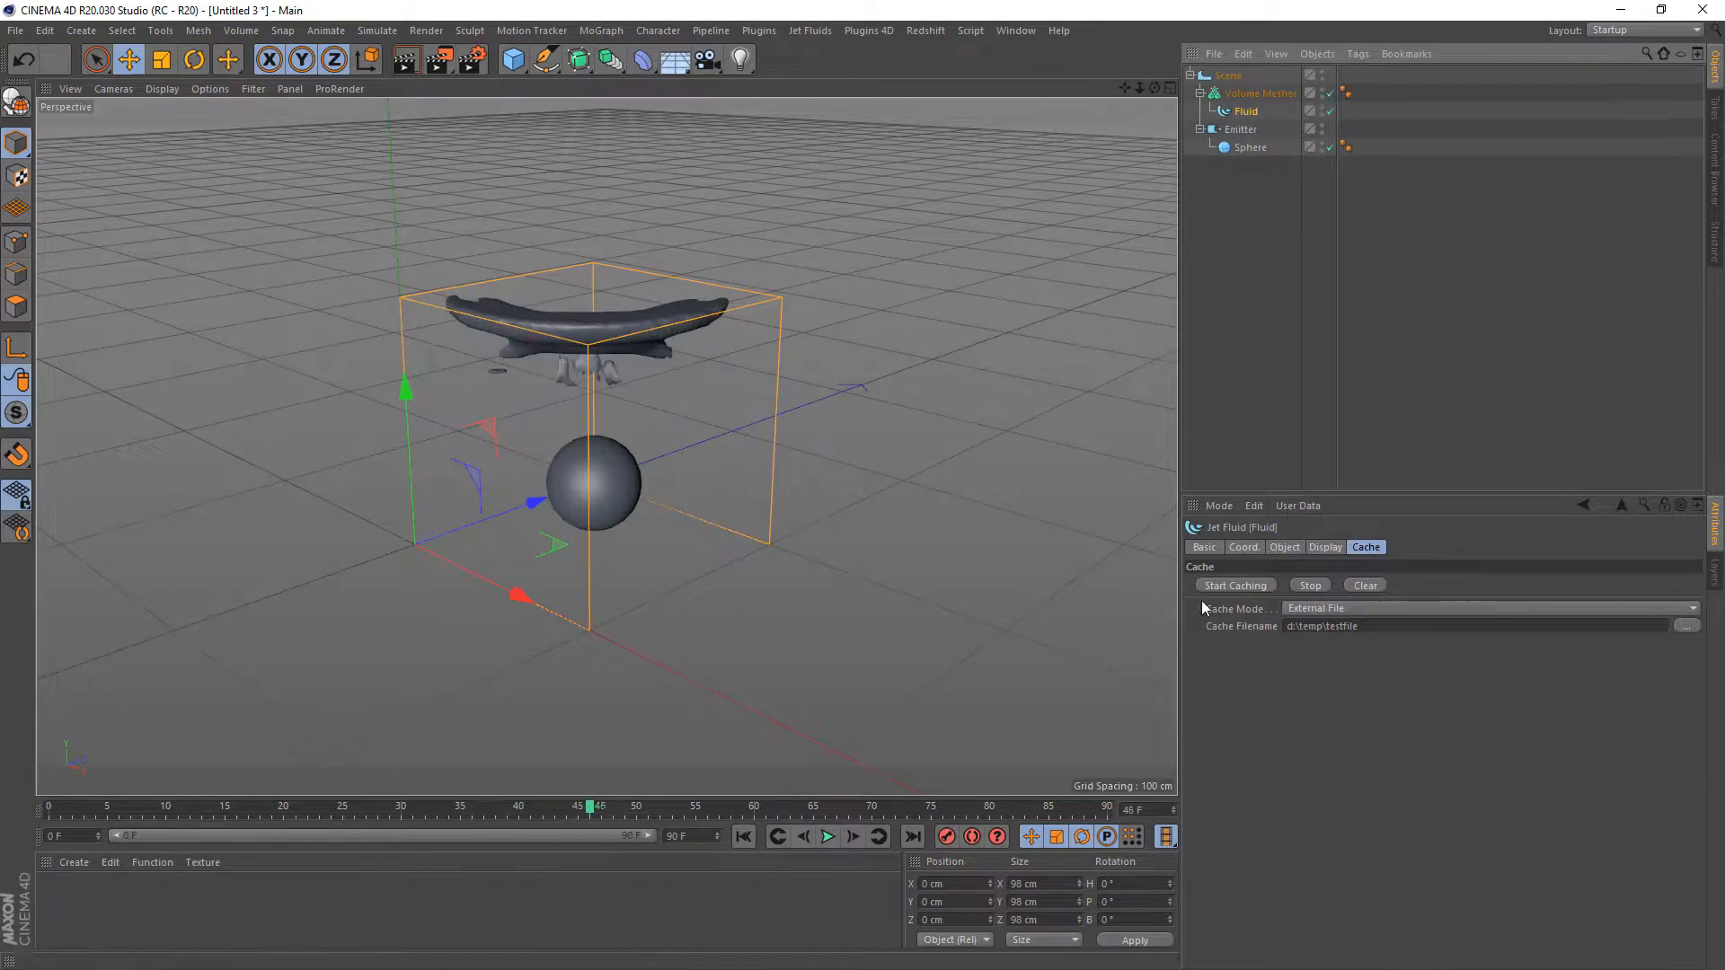
# - Stop caching the smoke simulation and scrub back through the cached animation to frame 3
pyautogui.click(1308, 586)
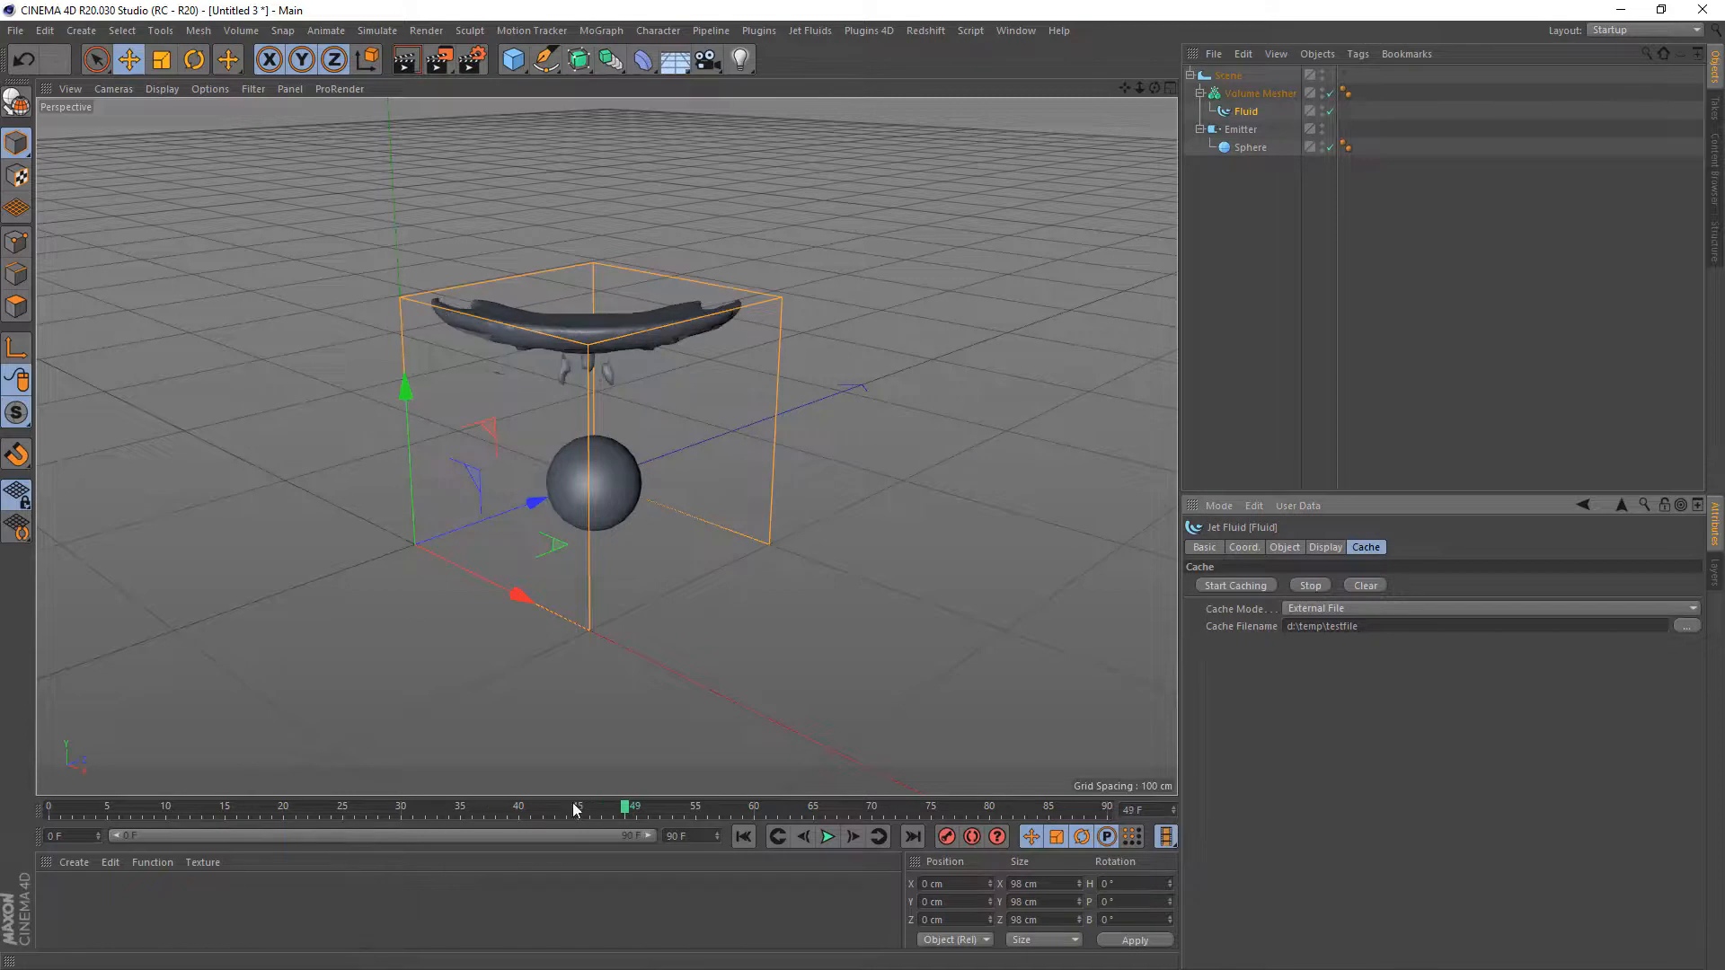
pyautogui.moveTo(577, 797); pyautogui.dragTo(85, 844)
# - Move the Fluid object out of the Volume Mesher to sit directly under the Scene, and delete the mesher
pyautogui.doubleClick(1237, 109)
pyautogui.press('Escape')
pyautogui.moveTo(1244, 110); pyautogui.dragTo(1246, 87)
pyautogui.click(1250, 111)
pyautogui.press('Delete')
pyautogui.click(1239, 94)
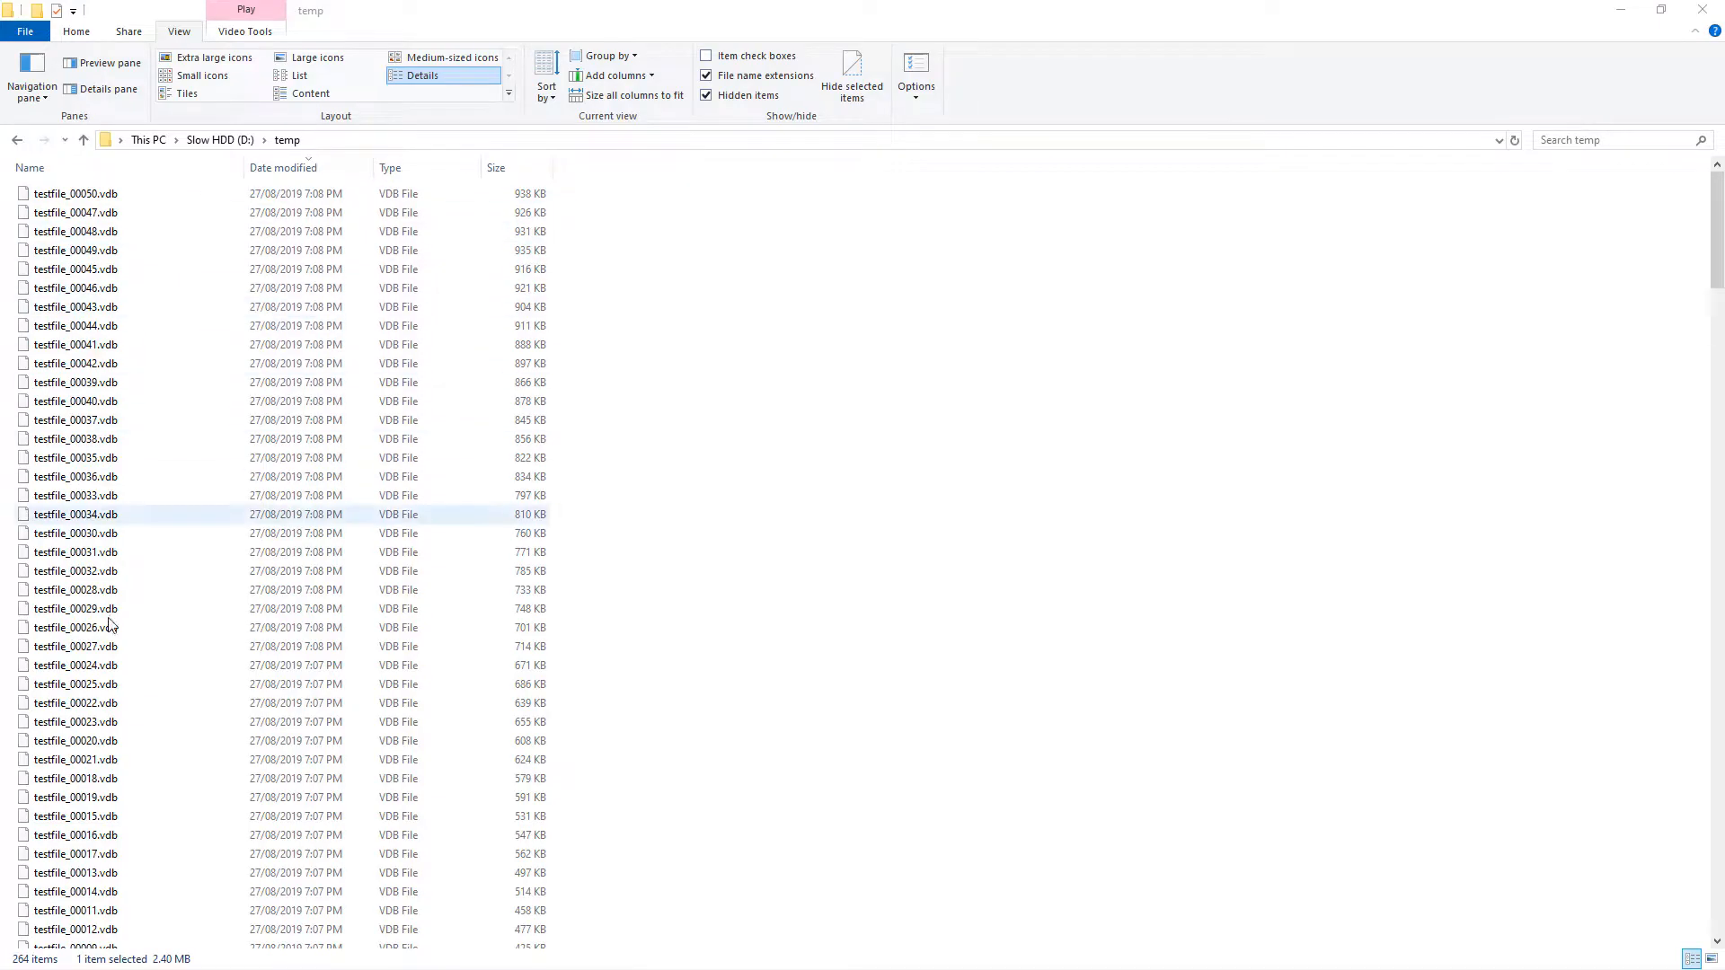
# - Switch from the temp folder back to Cinema 4D and change the Fluid's type to Grid - Level Set Liquid
pyautogui.moveTo(672, 12); pyautogui.dragTo(0, 18)
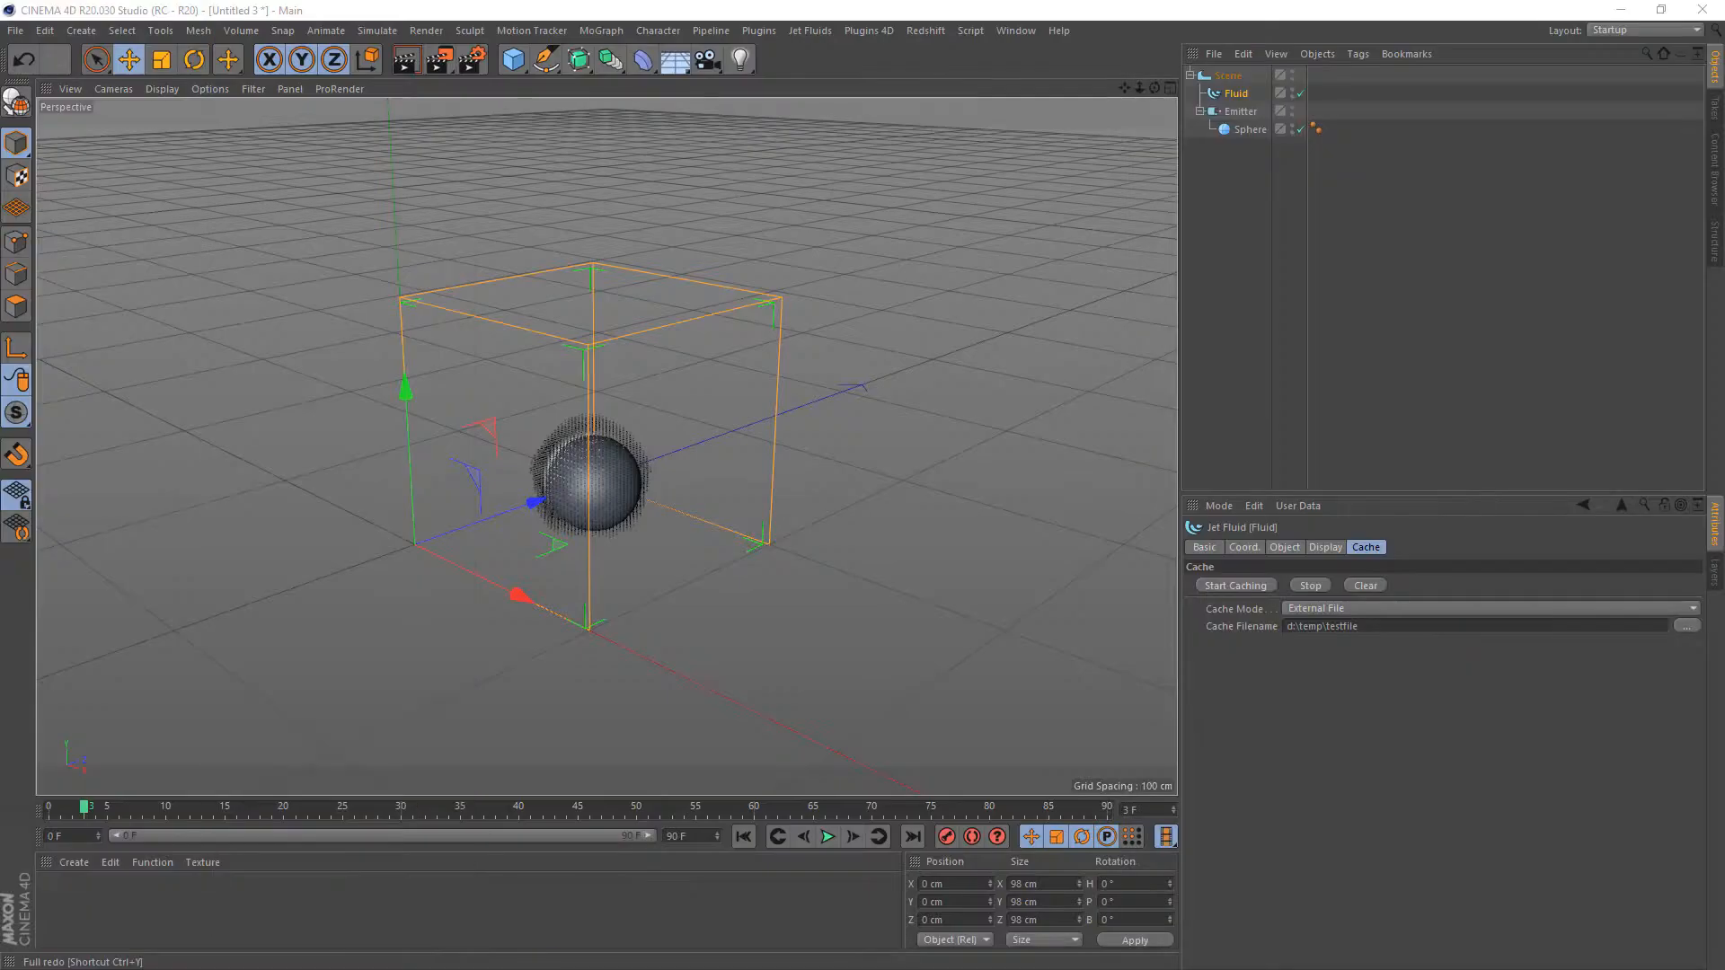
pyautogui.click(1286, 547)
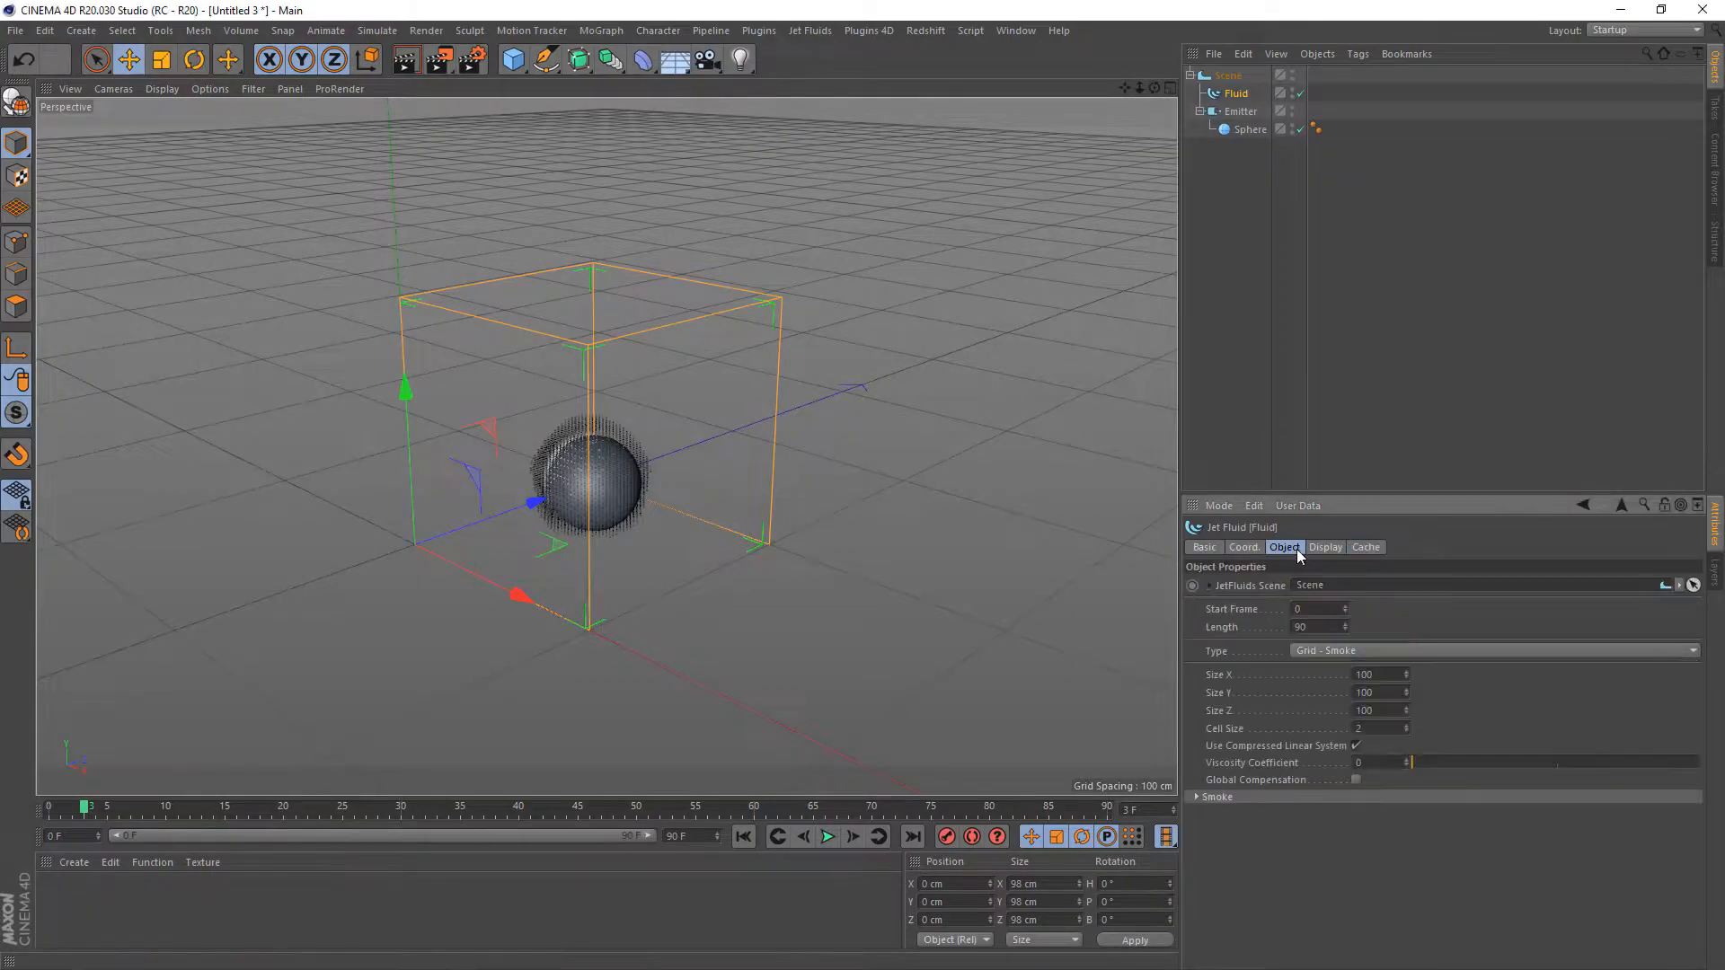
pyautogui.click(1351, 652)
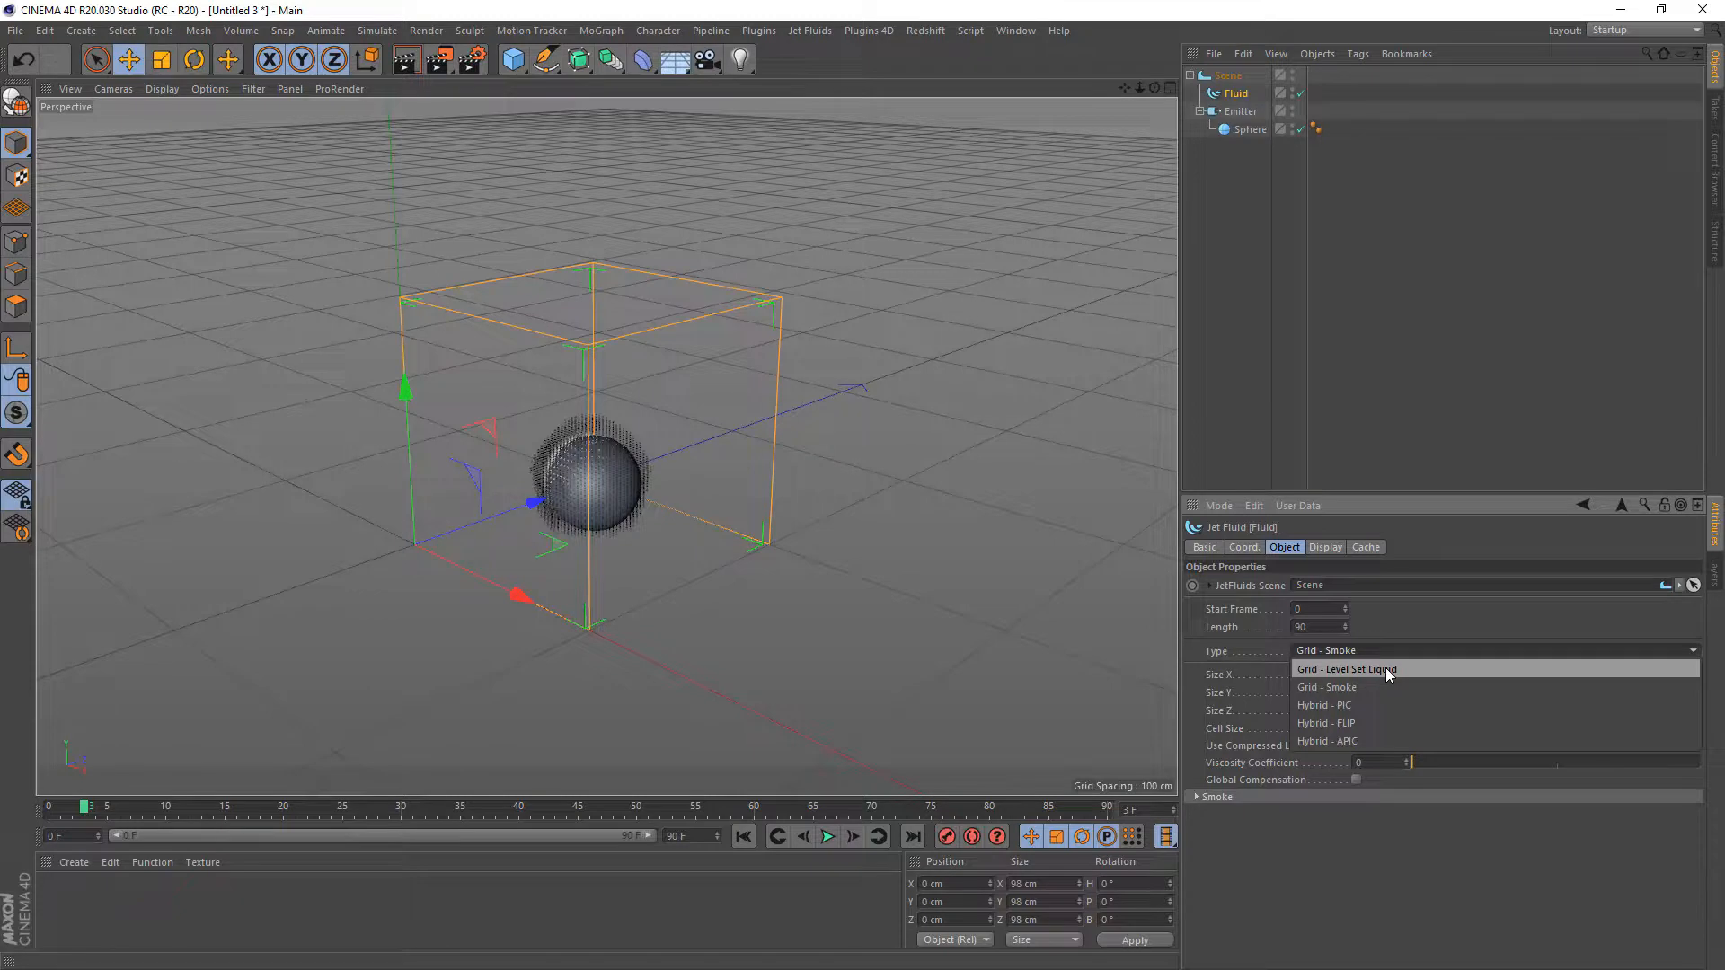
pyautogui.click(1388, 675)
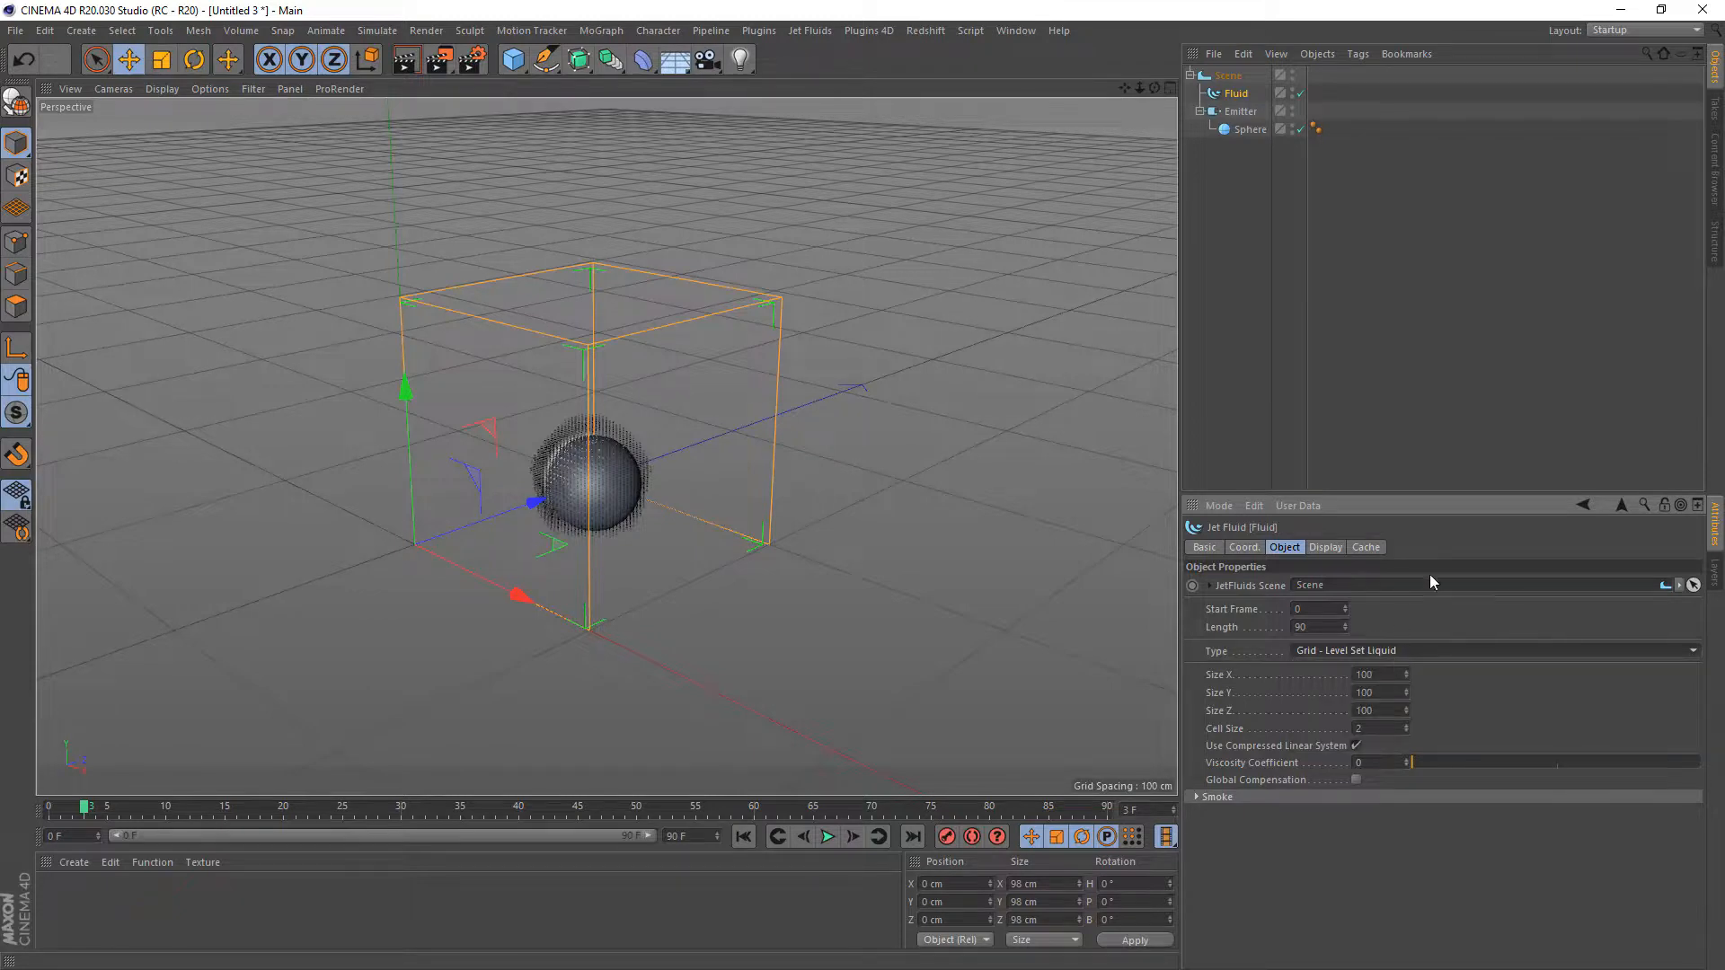
# - Clear the Fluid's cached smoke simulation
pyautogui.click(1365, 547)
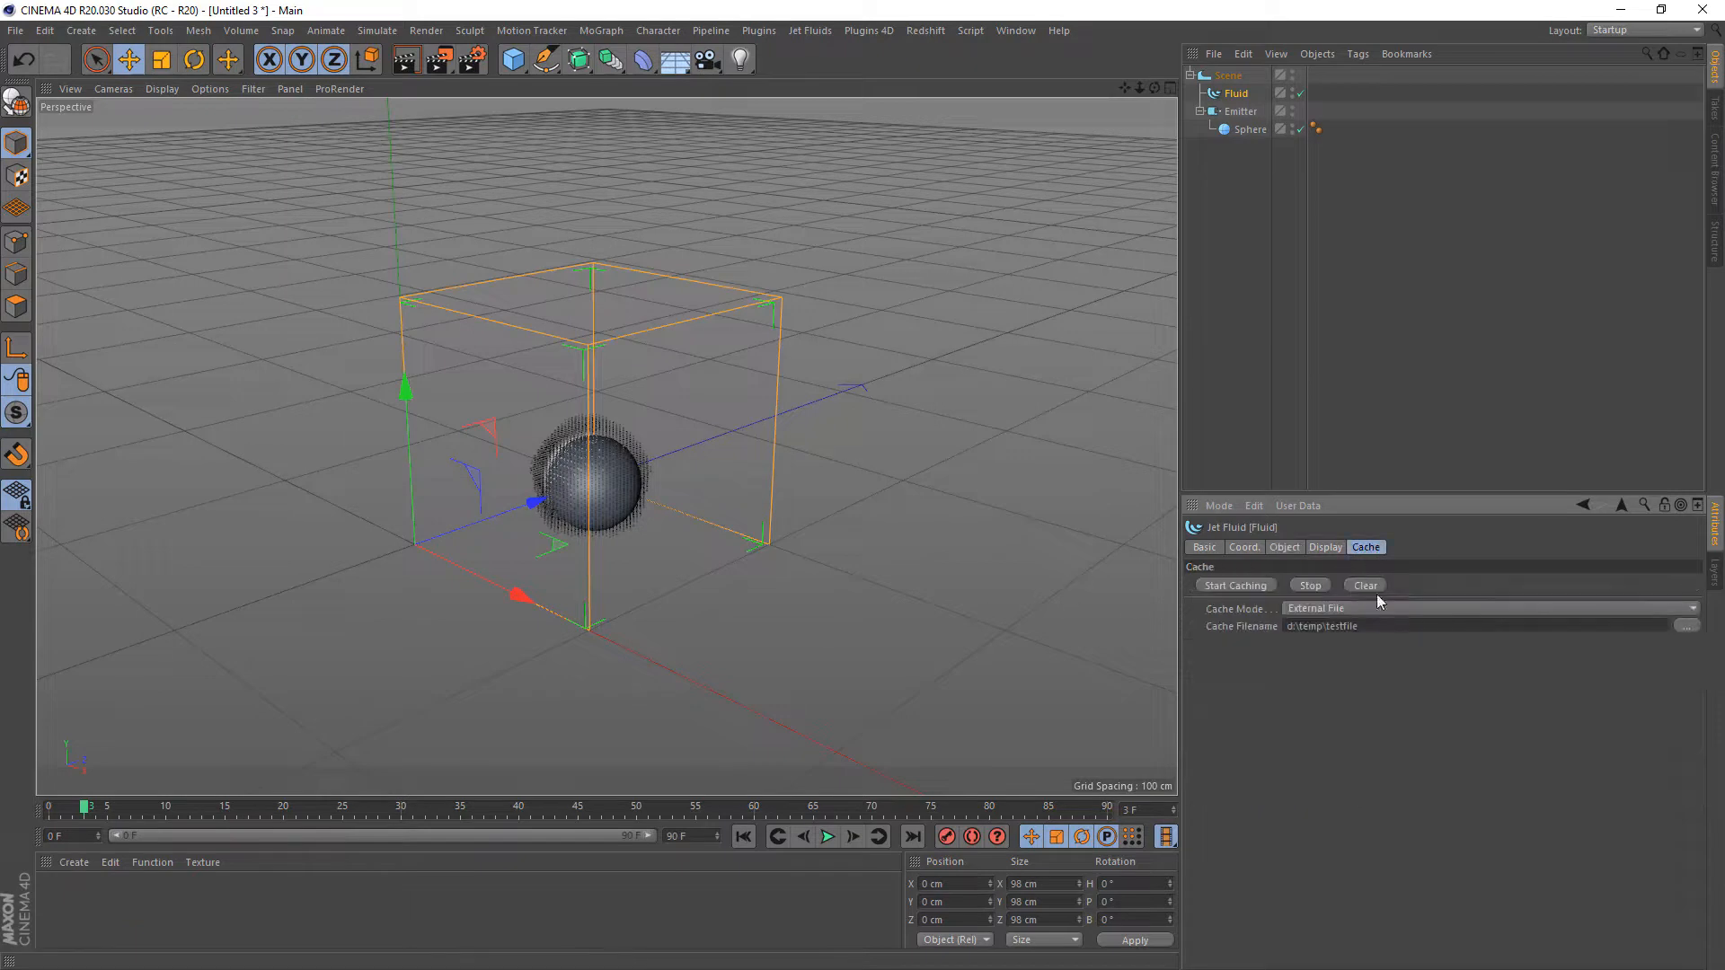
pyautogui.click(1371, 588)
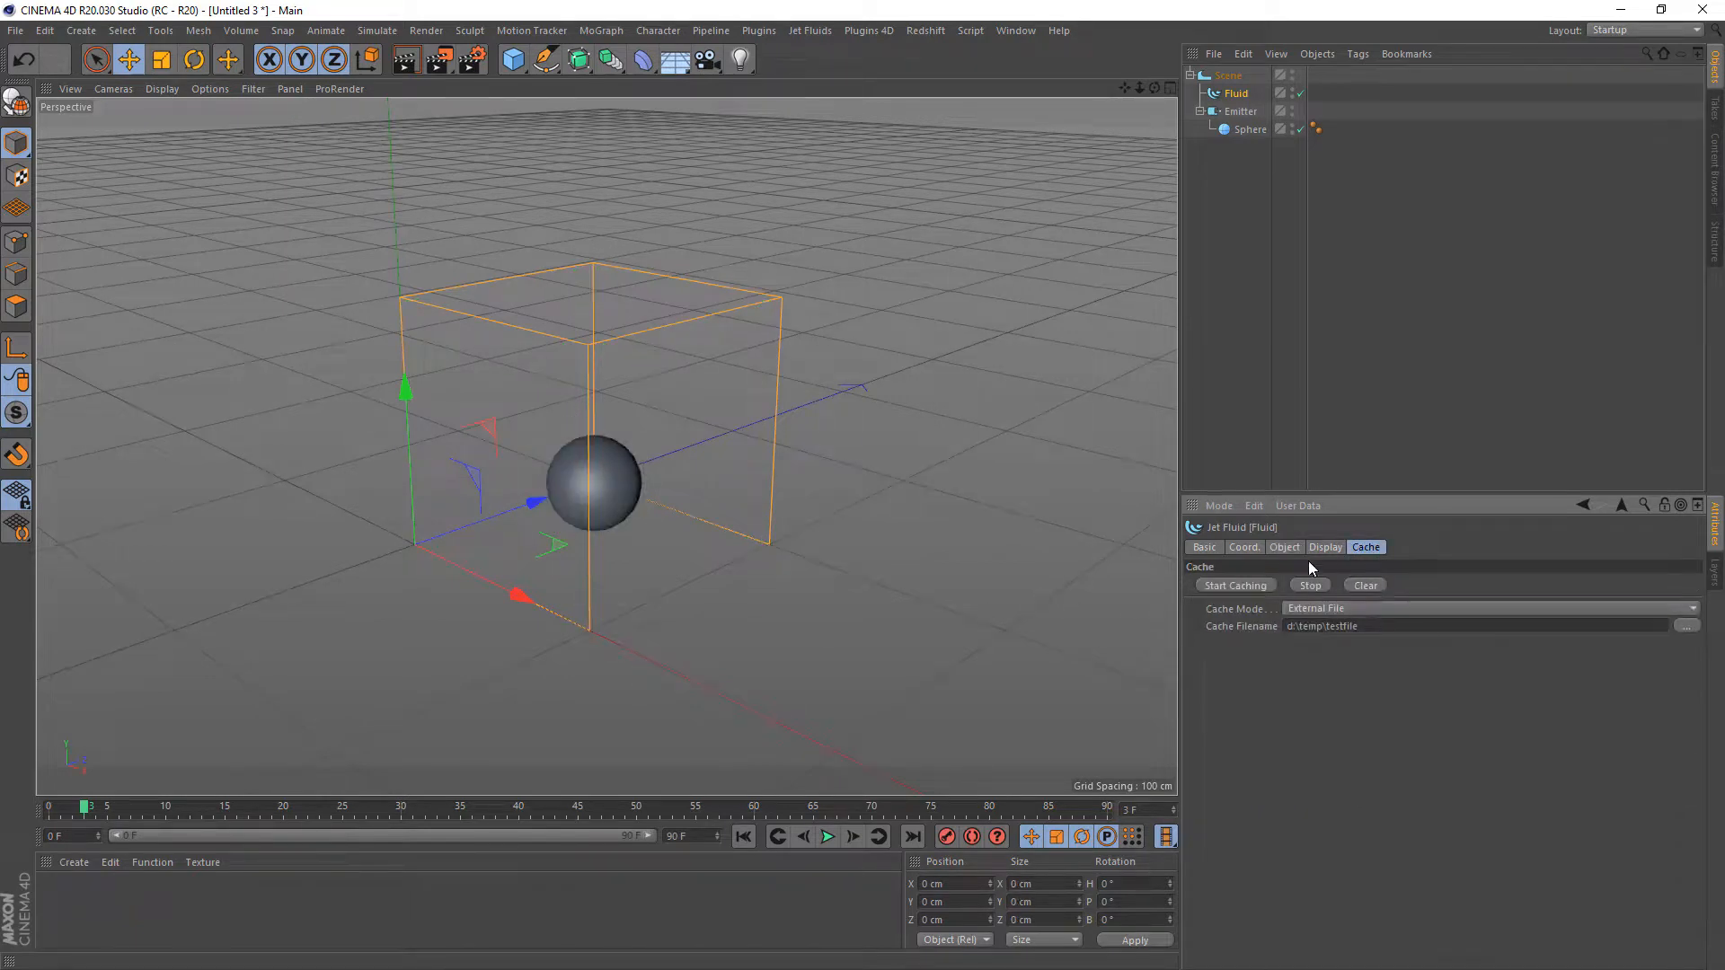
pyautogui.click(1330, 550)
pyautogui.click(1365, 547)
# - Raise the sphere inside the fluid box to about Y 70 cm and toggle the Emitter's One Shot option
pyautogui.click(627, 488)
pyautogui.moveTo(590, 324); pyautogui.dragTo(600, 191)
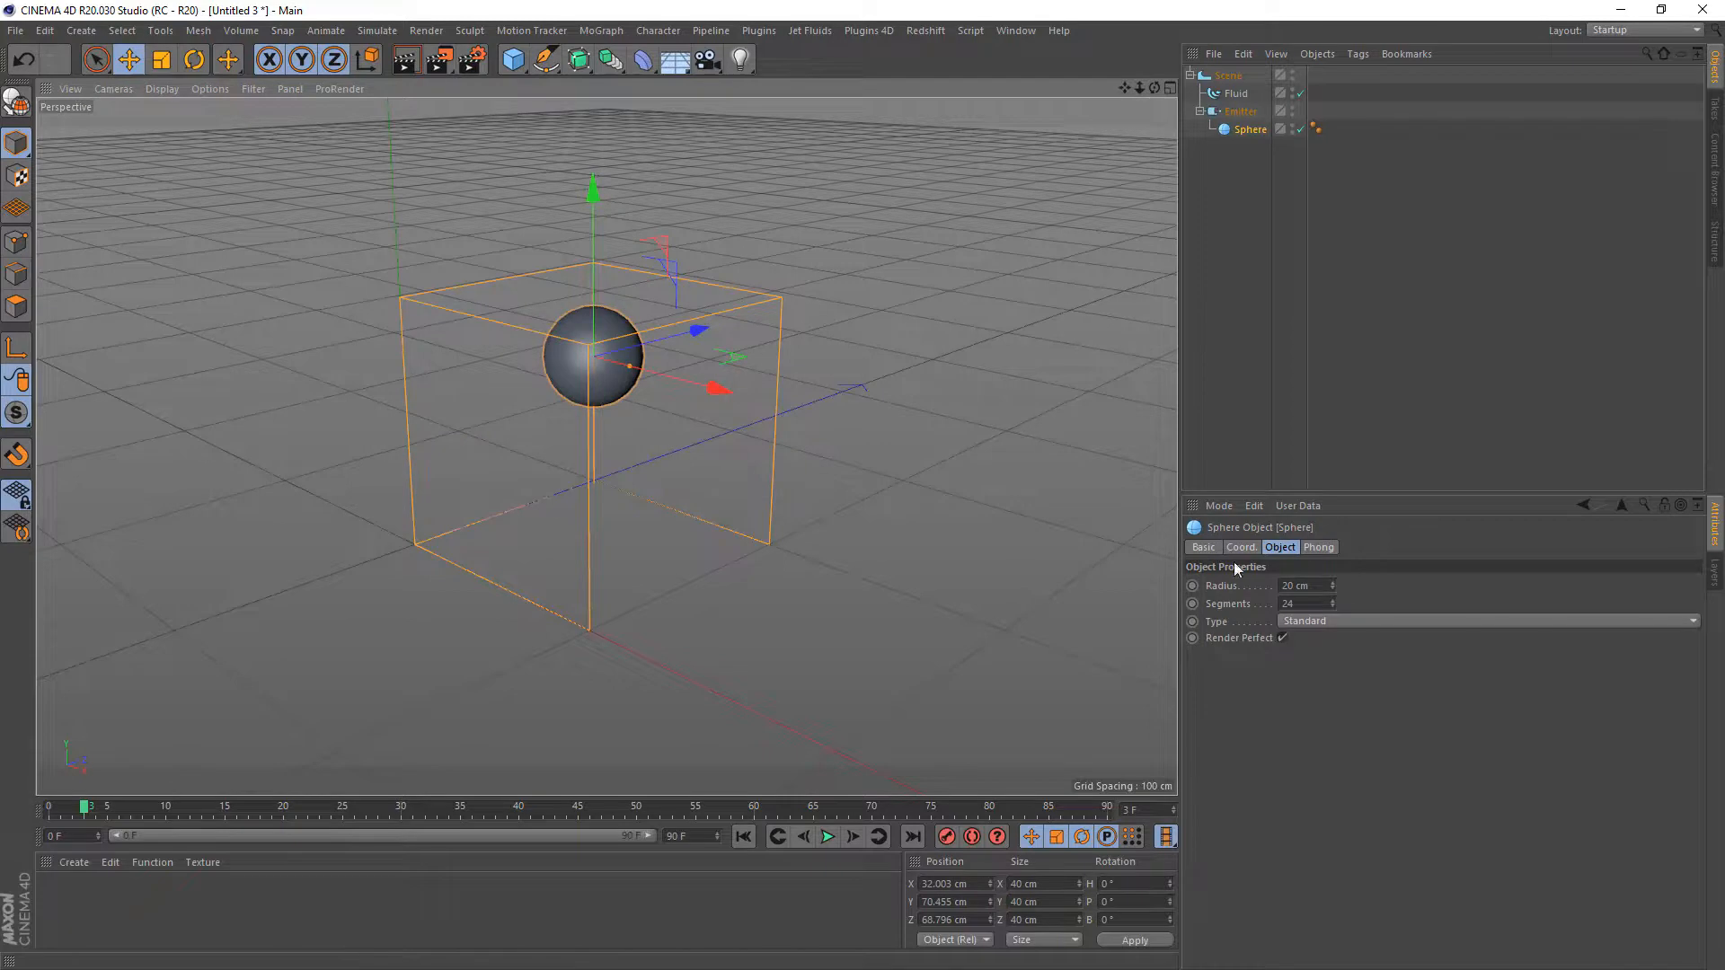
pyautogui.click(1318, 547)
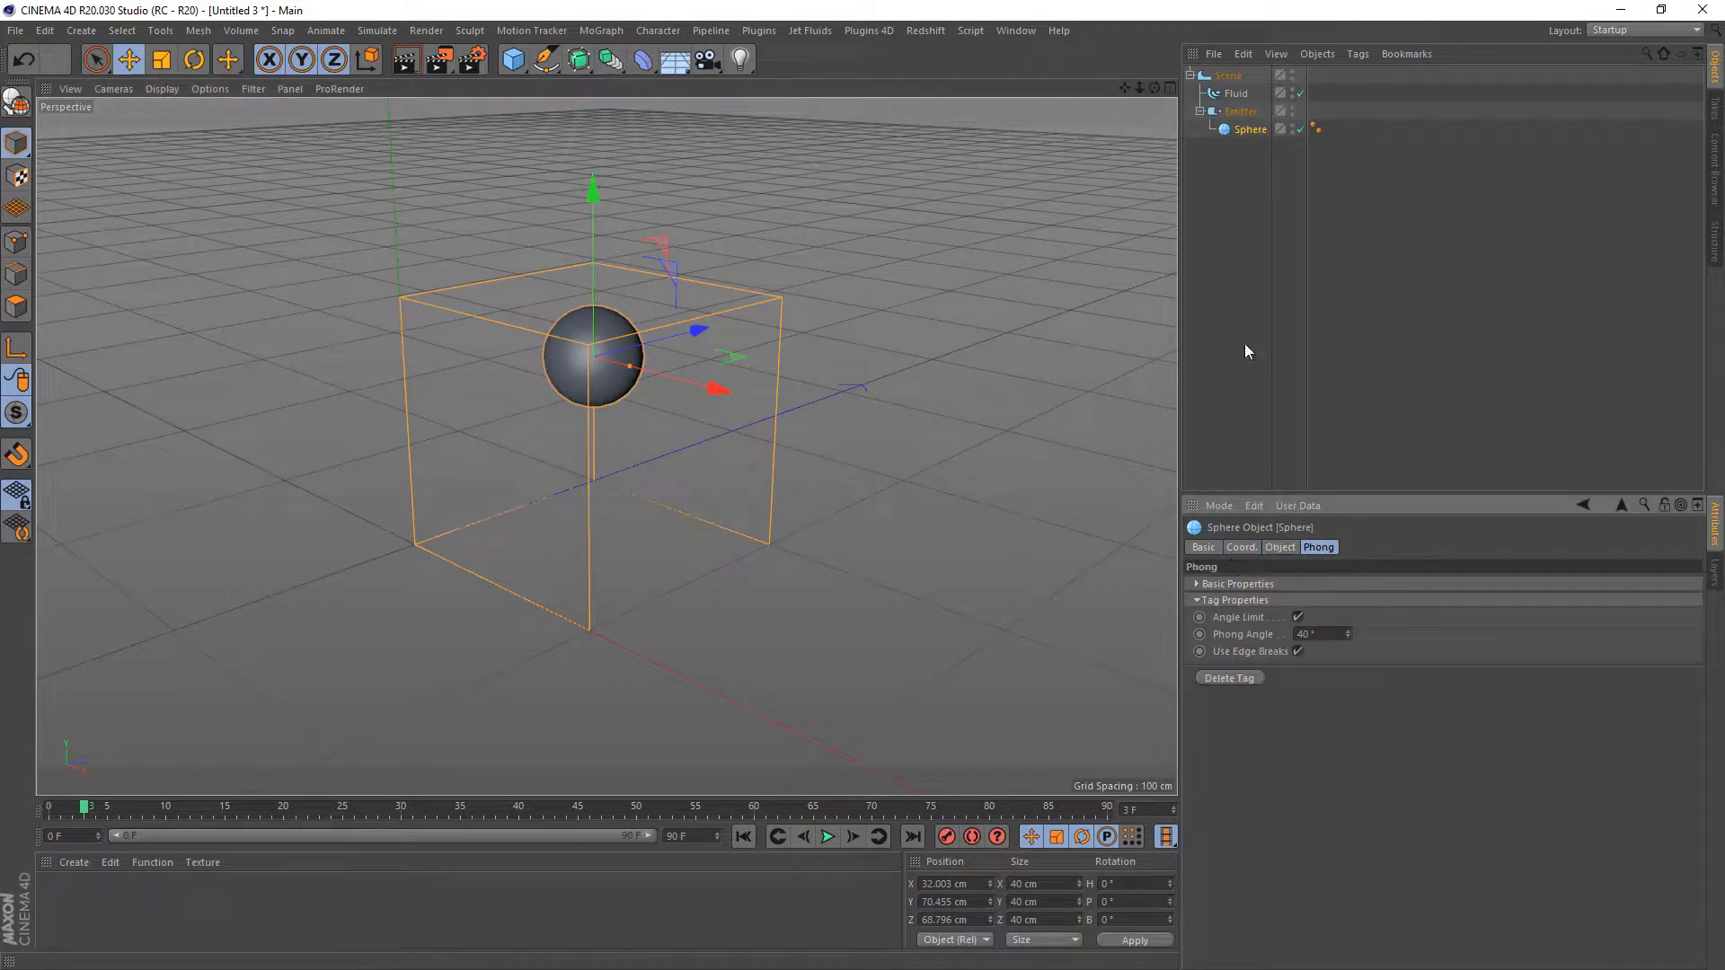
pyautogui.click(1241, 111)
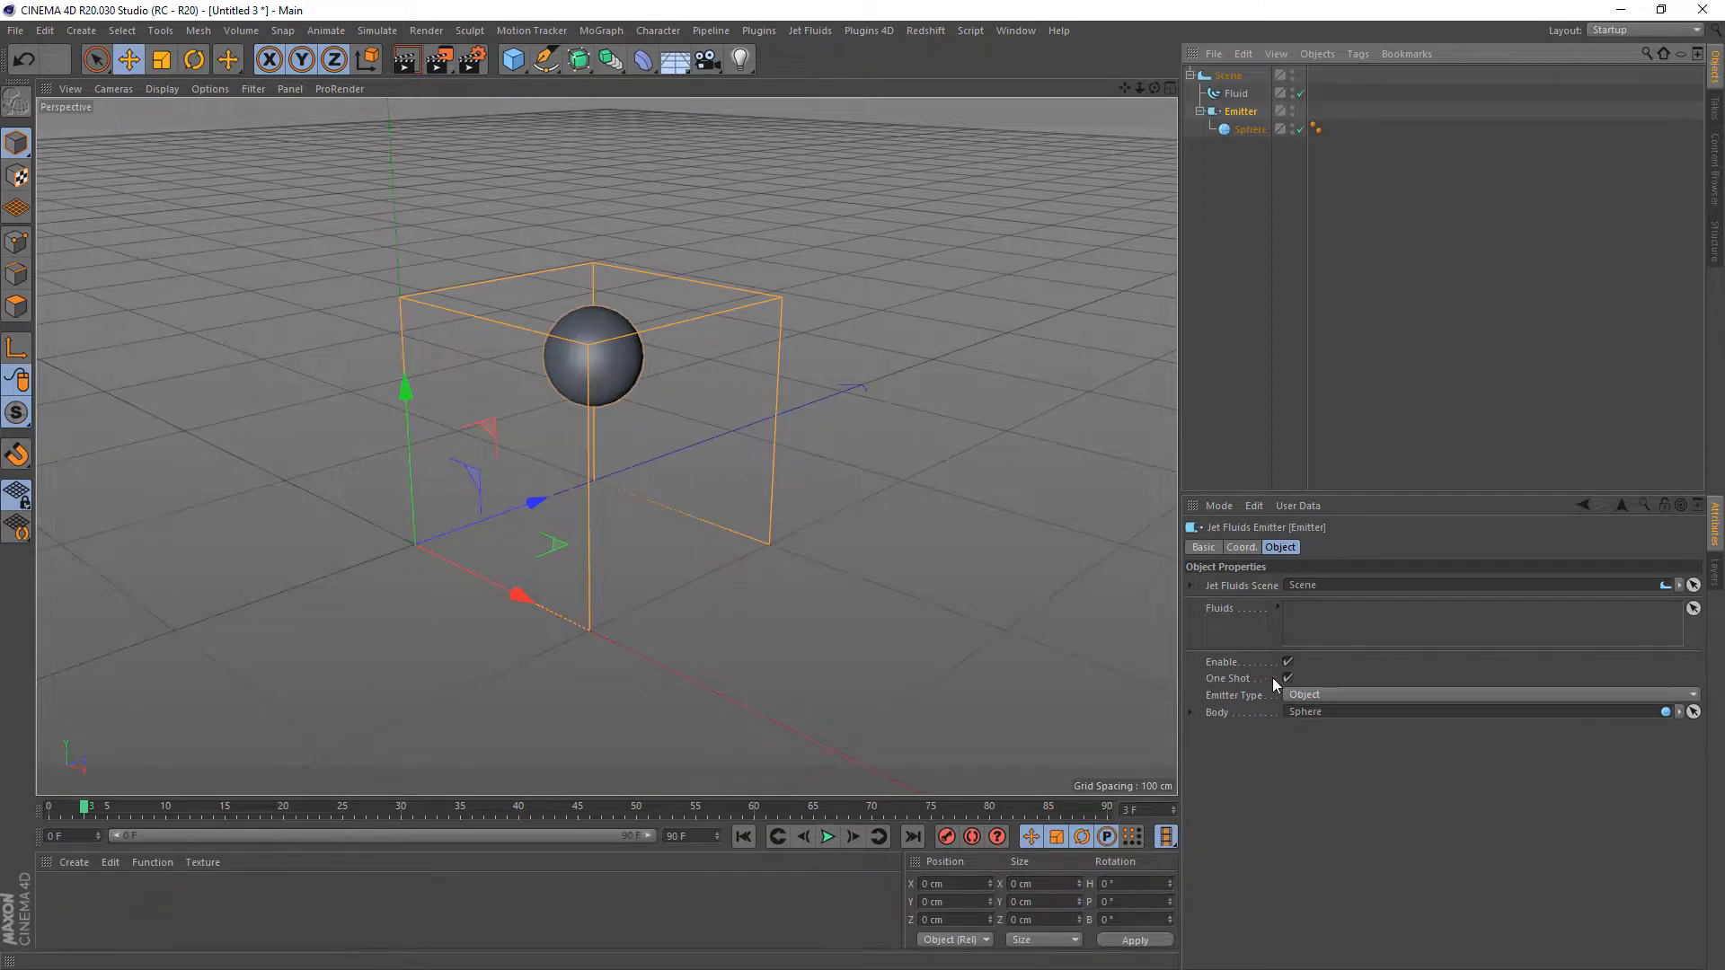
pyautogui.click(1288, 680)
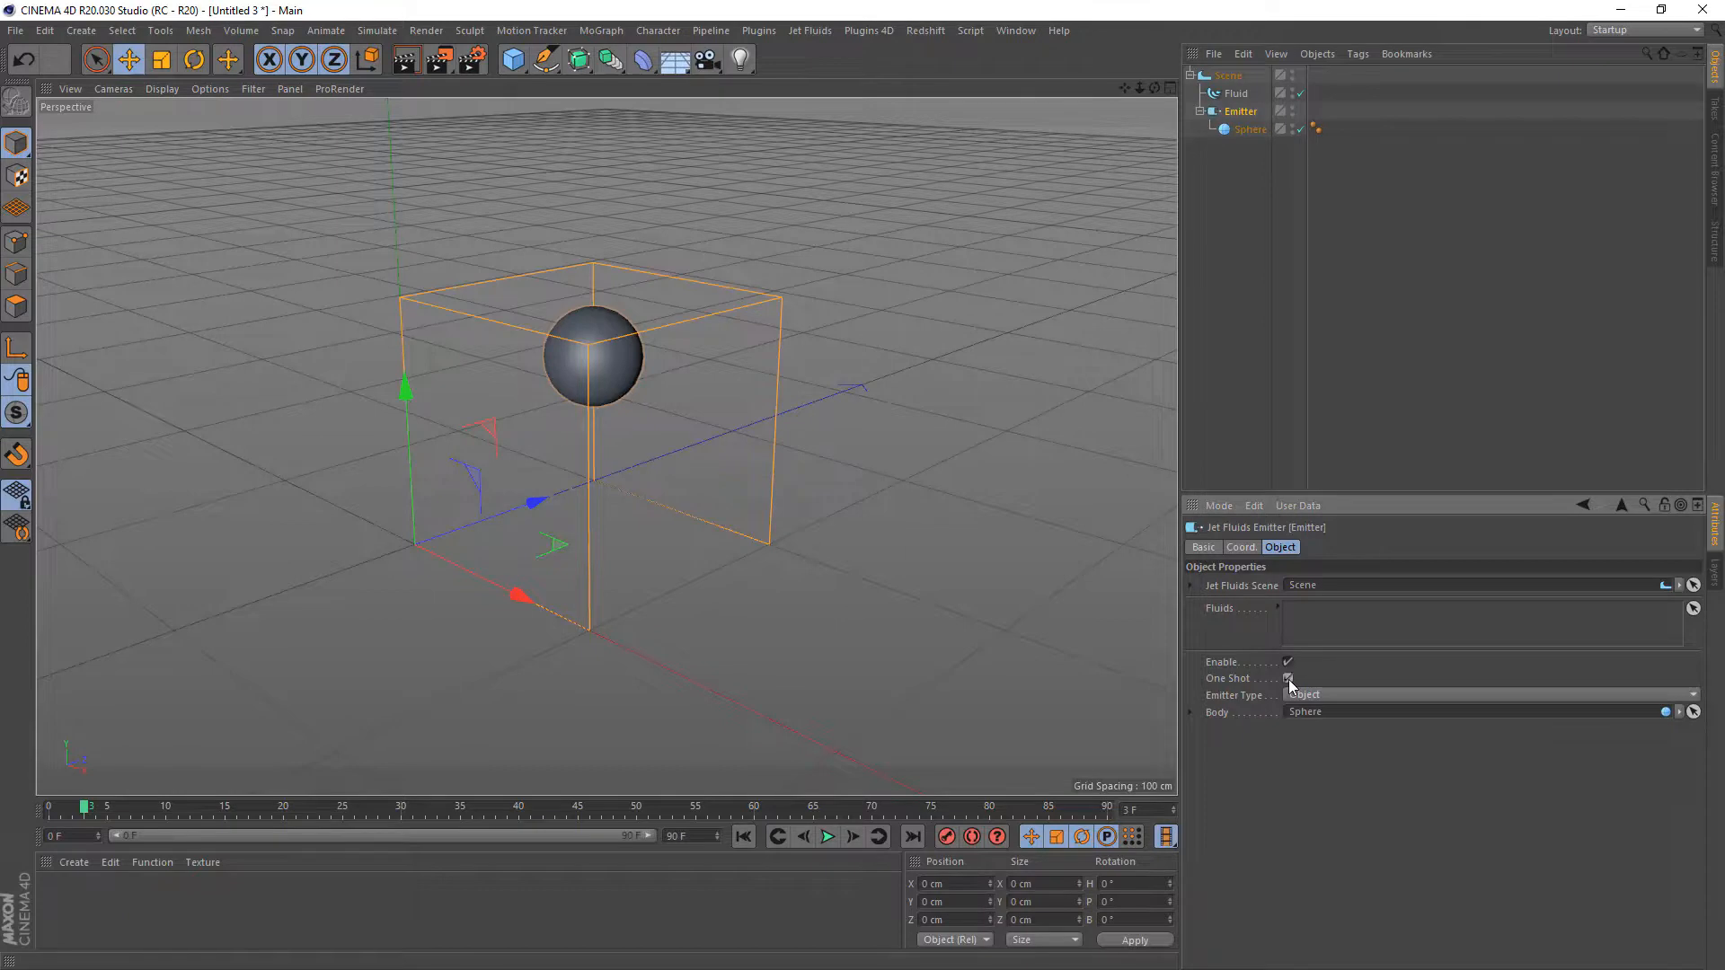
# - Enlarge the sphere's radius to 41 cm and nudge it up to about Y 74 cm
pyautogui.click(1252, 130)
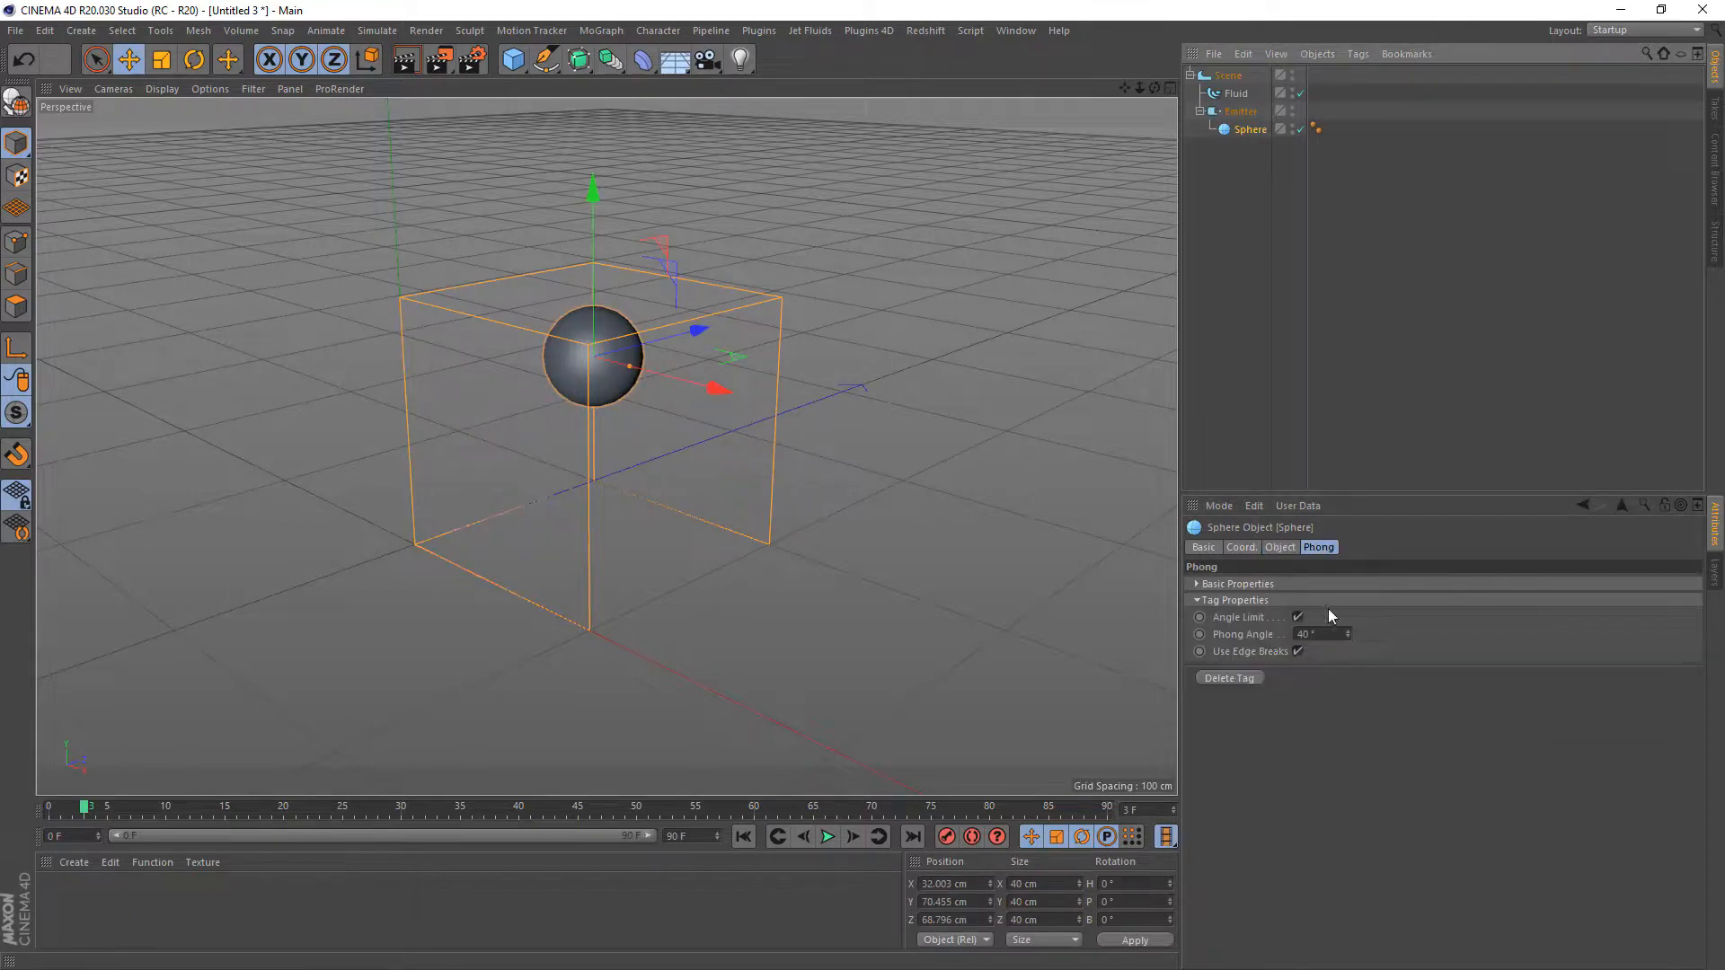
pyautogui.click(1279, 548)
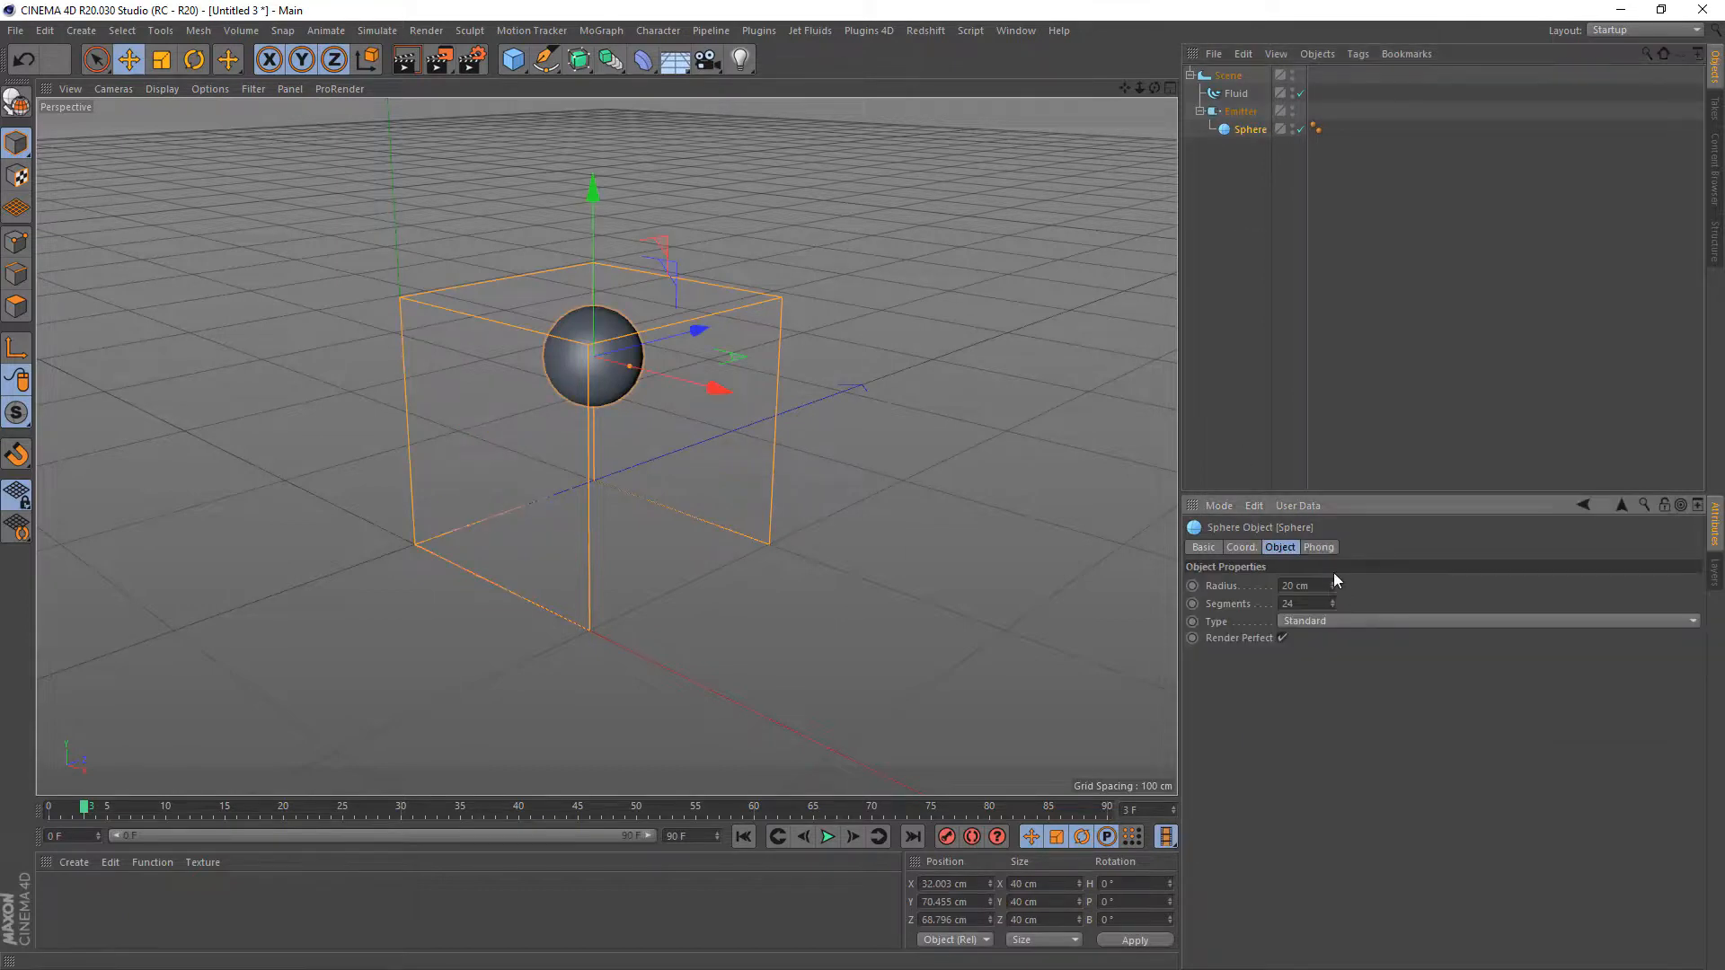
pyautogui.moveTo(1333, 584); pyautogui.dragTo(1333, 526)
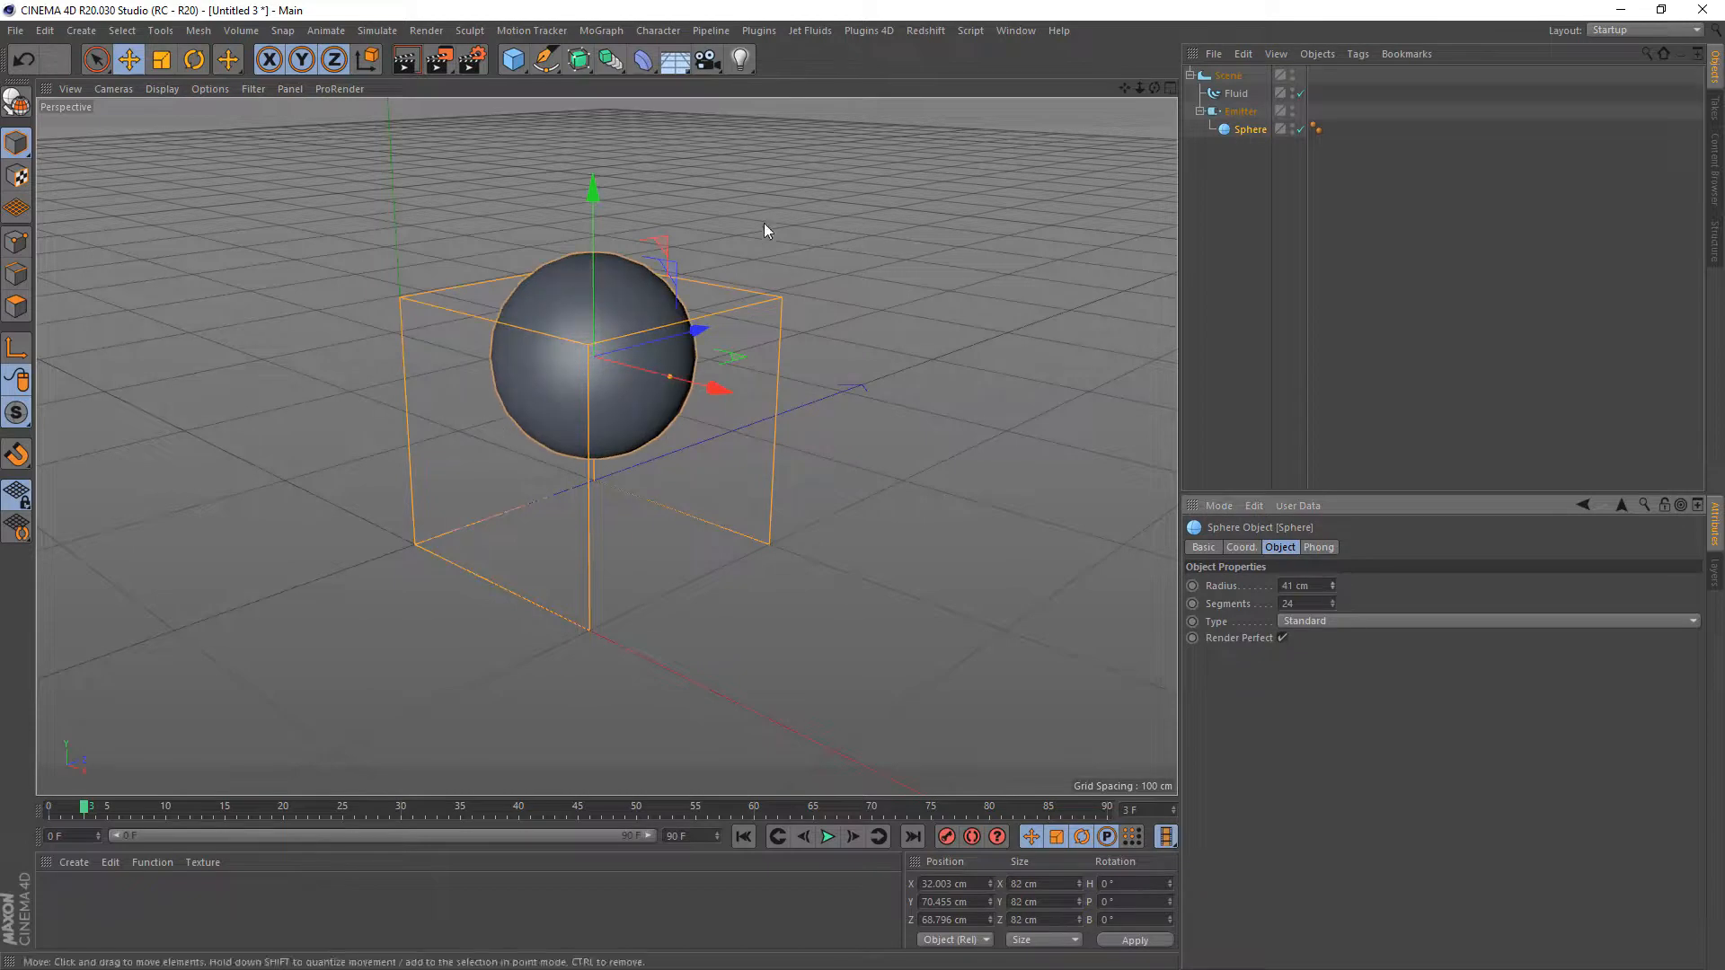
# - Start caching the liquid simulation and nest the Fluid object under a new Volume Mesher inside the Scene
pyautogui.click(1236, 94)
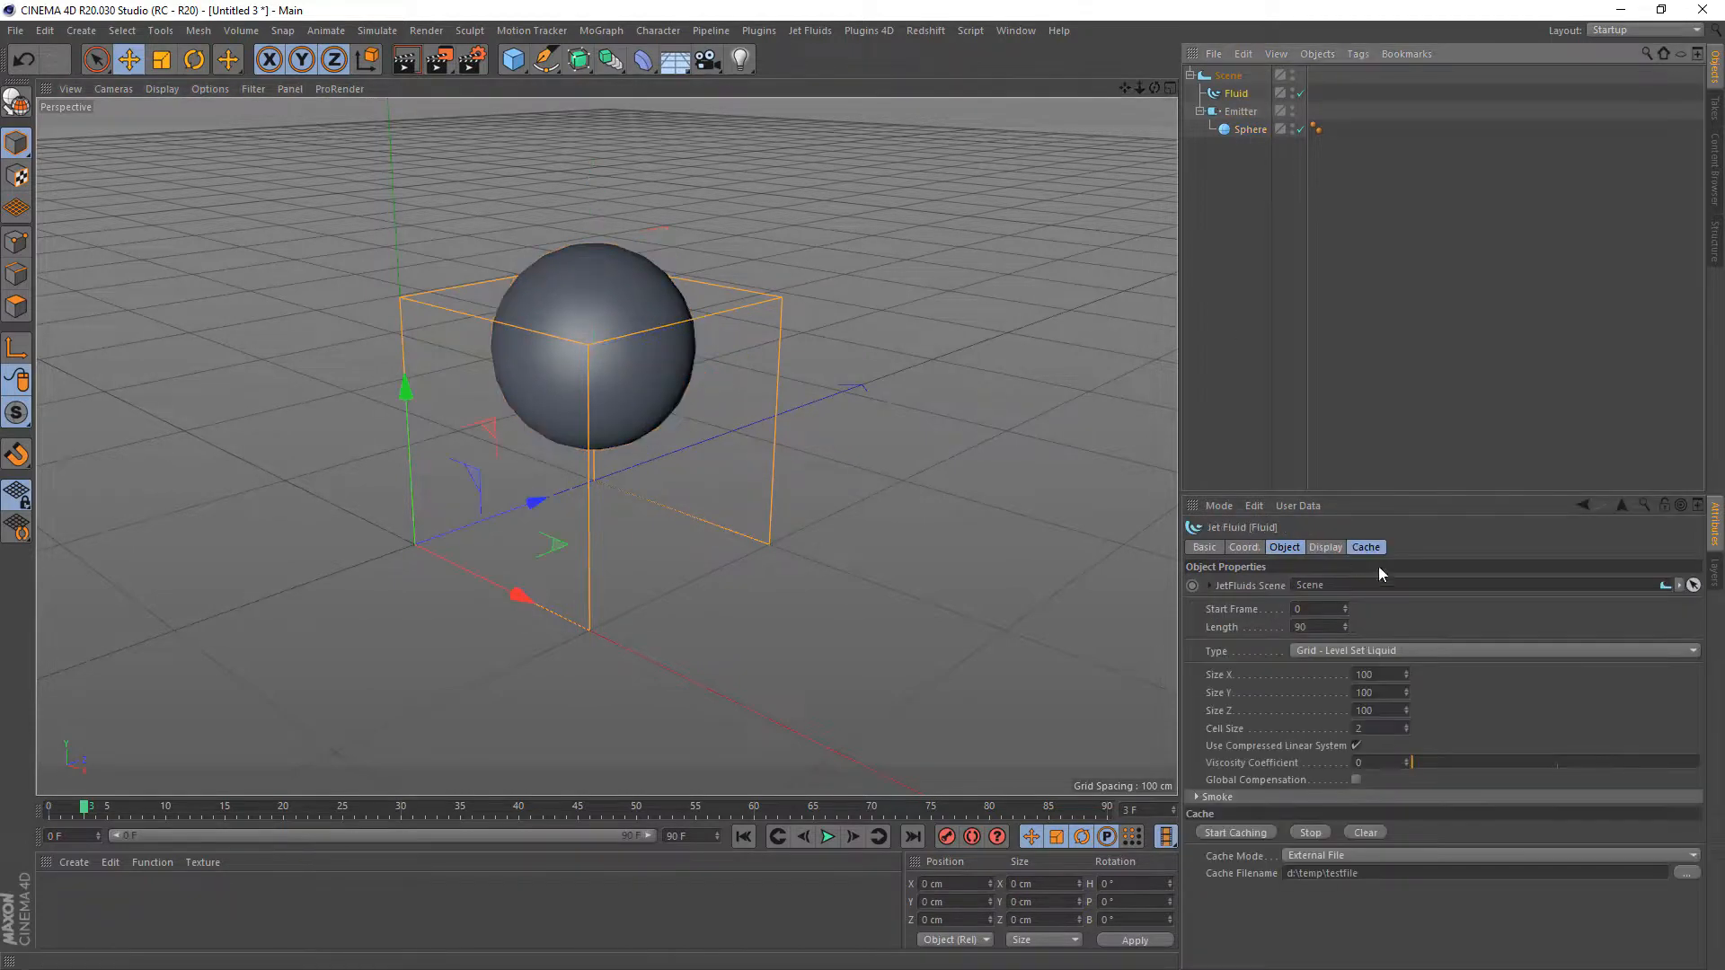
pyautogui.click(1248, 834)
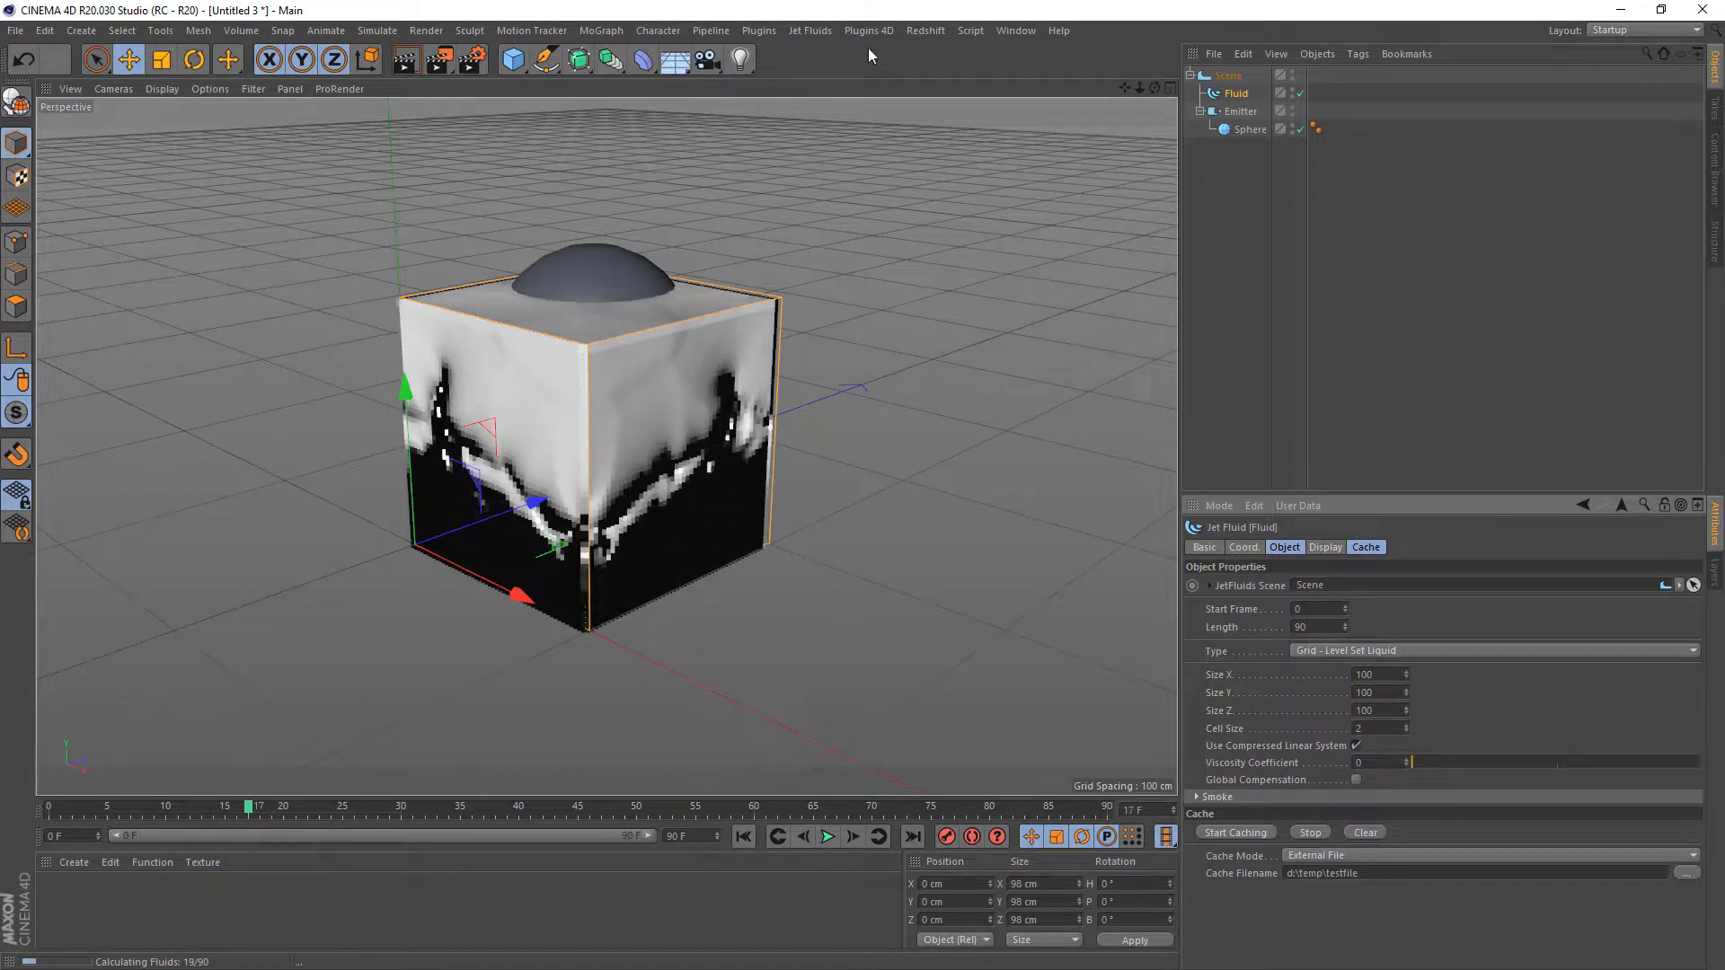
pyautogui.click(611, 59)
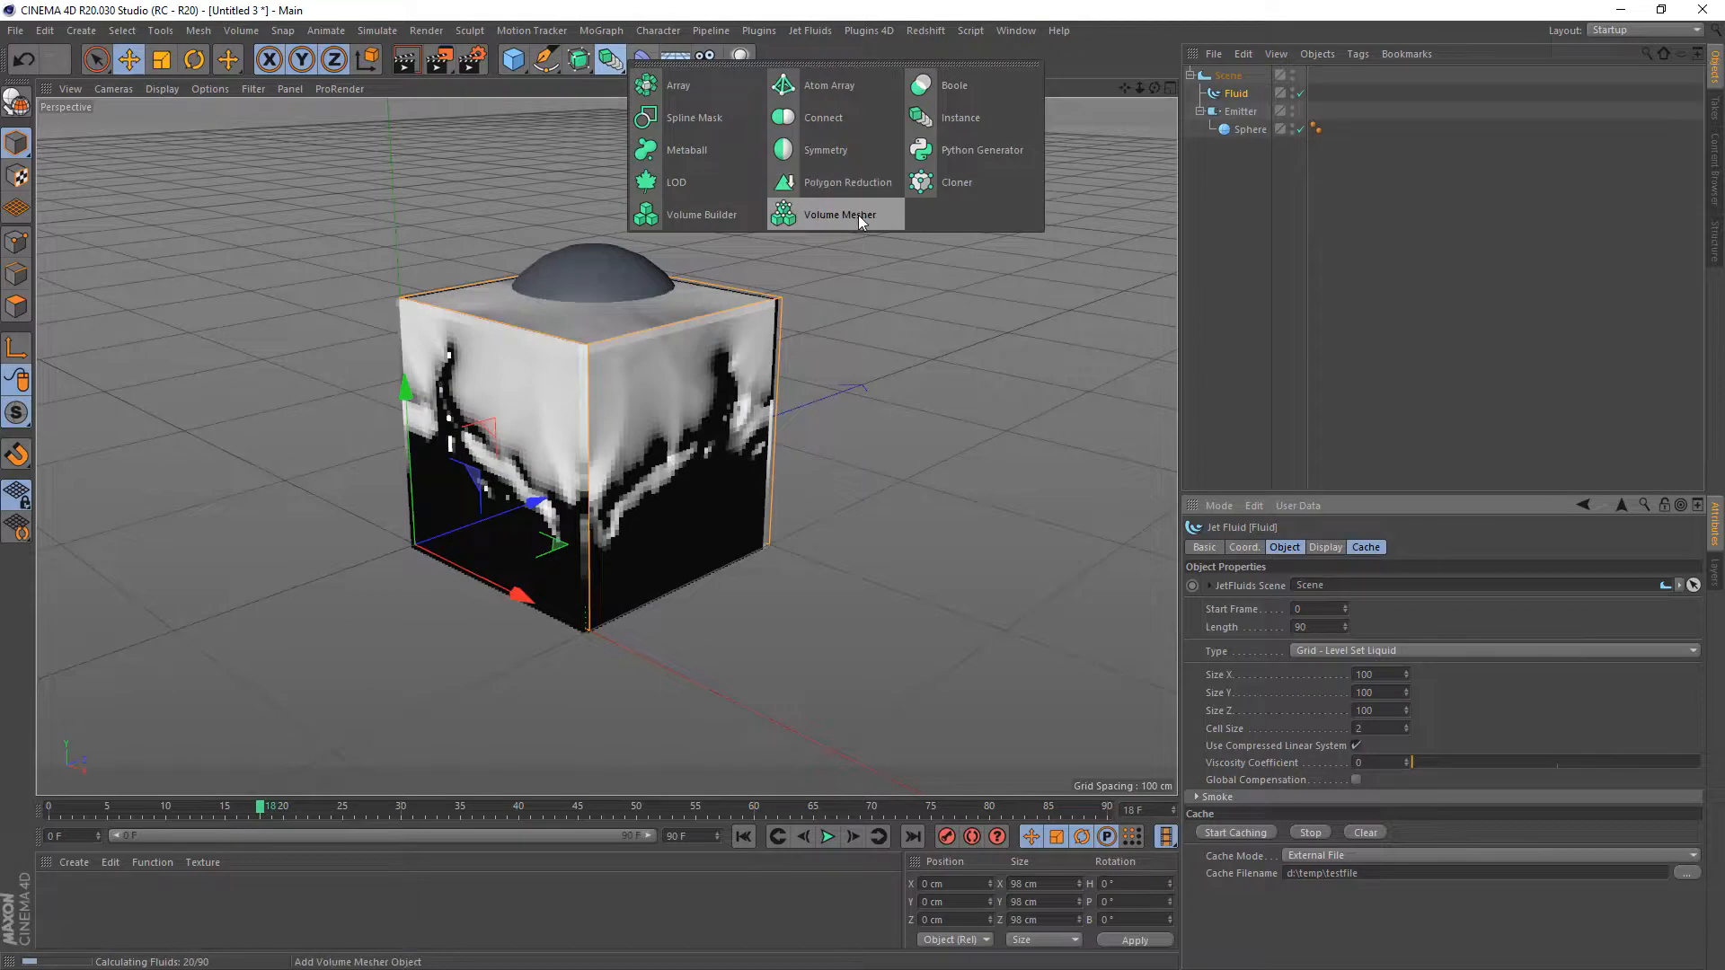
pyautogui.click(859, 214)
pyautogui.moveTo(1248, 96)
pyautogui.mouseDown()
pyautogui.moveTo(1240, 113)
pyautogui.moveTo(1245, 95)
pyautogui.mouseUp()
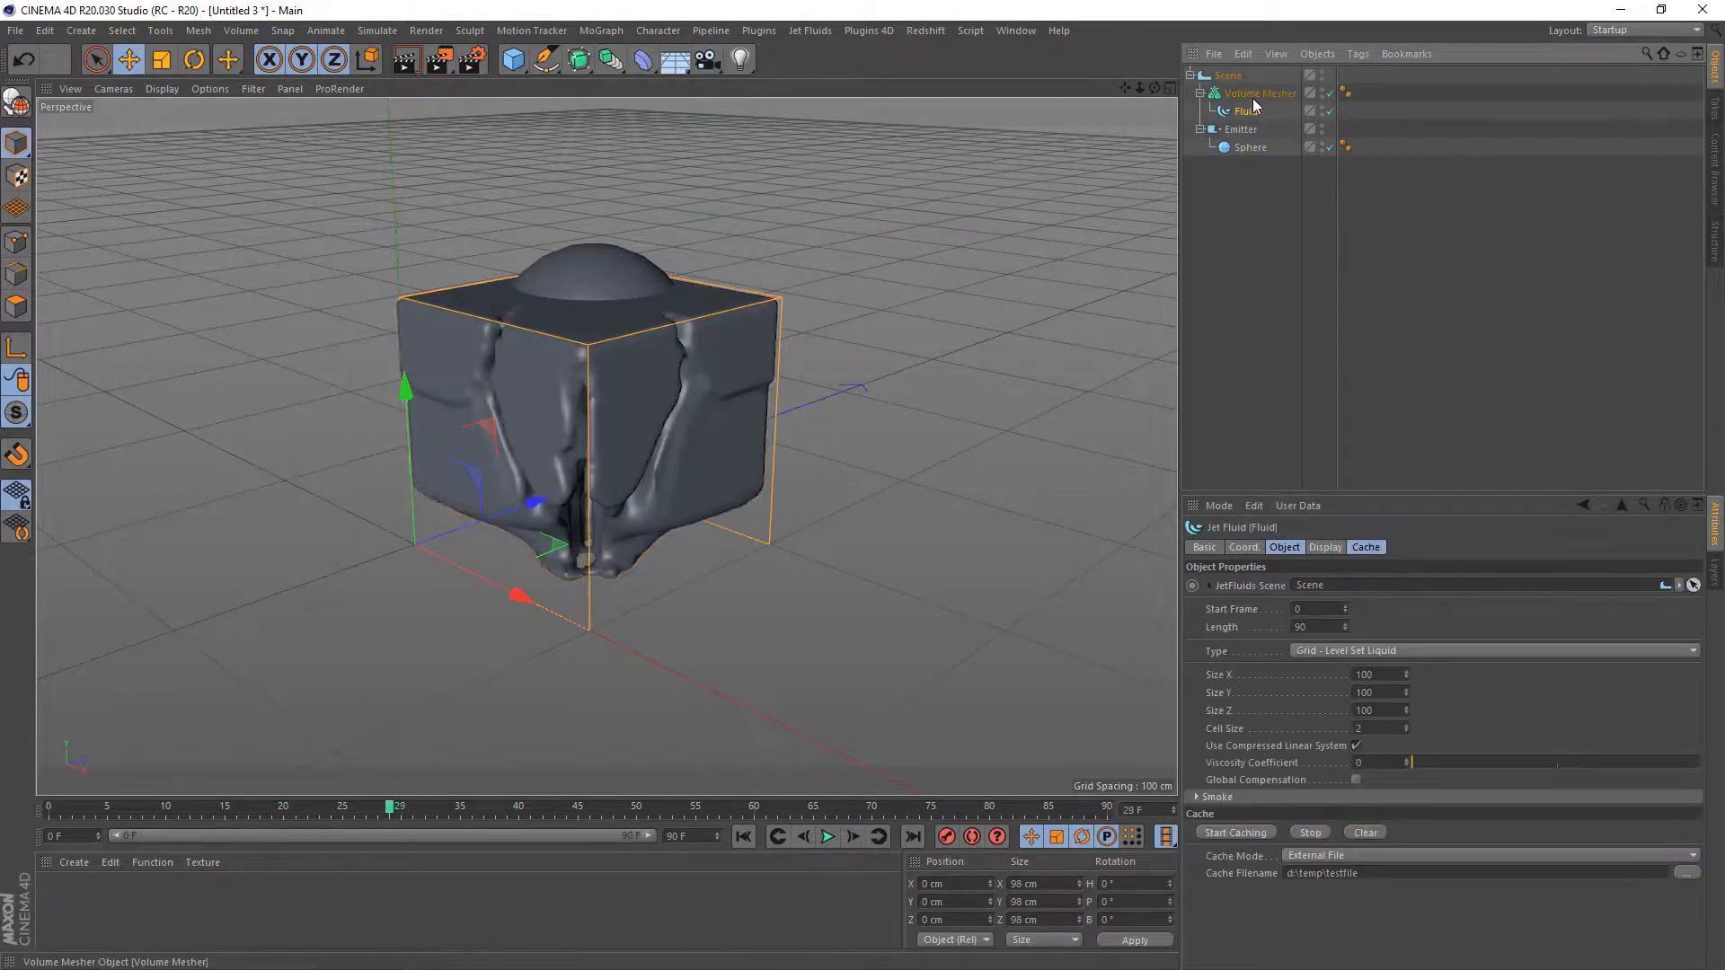
# - Enable Use Absolute Value (ISO) on the Volume Mesher and hide the emitter sphere in the viewport
pyautogui.click(1210, 585)
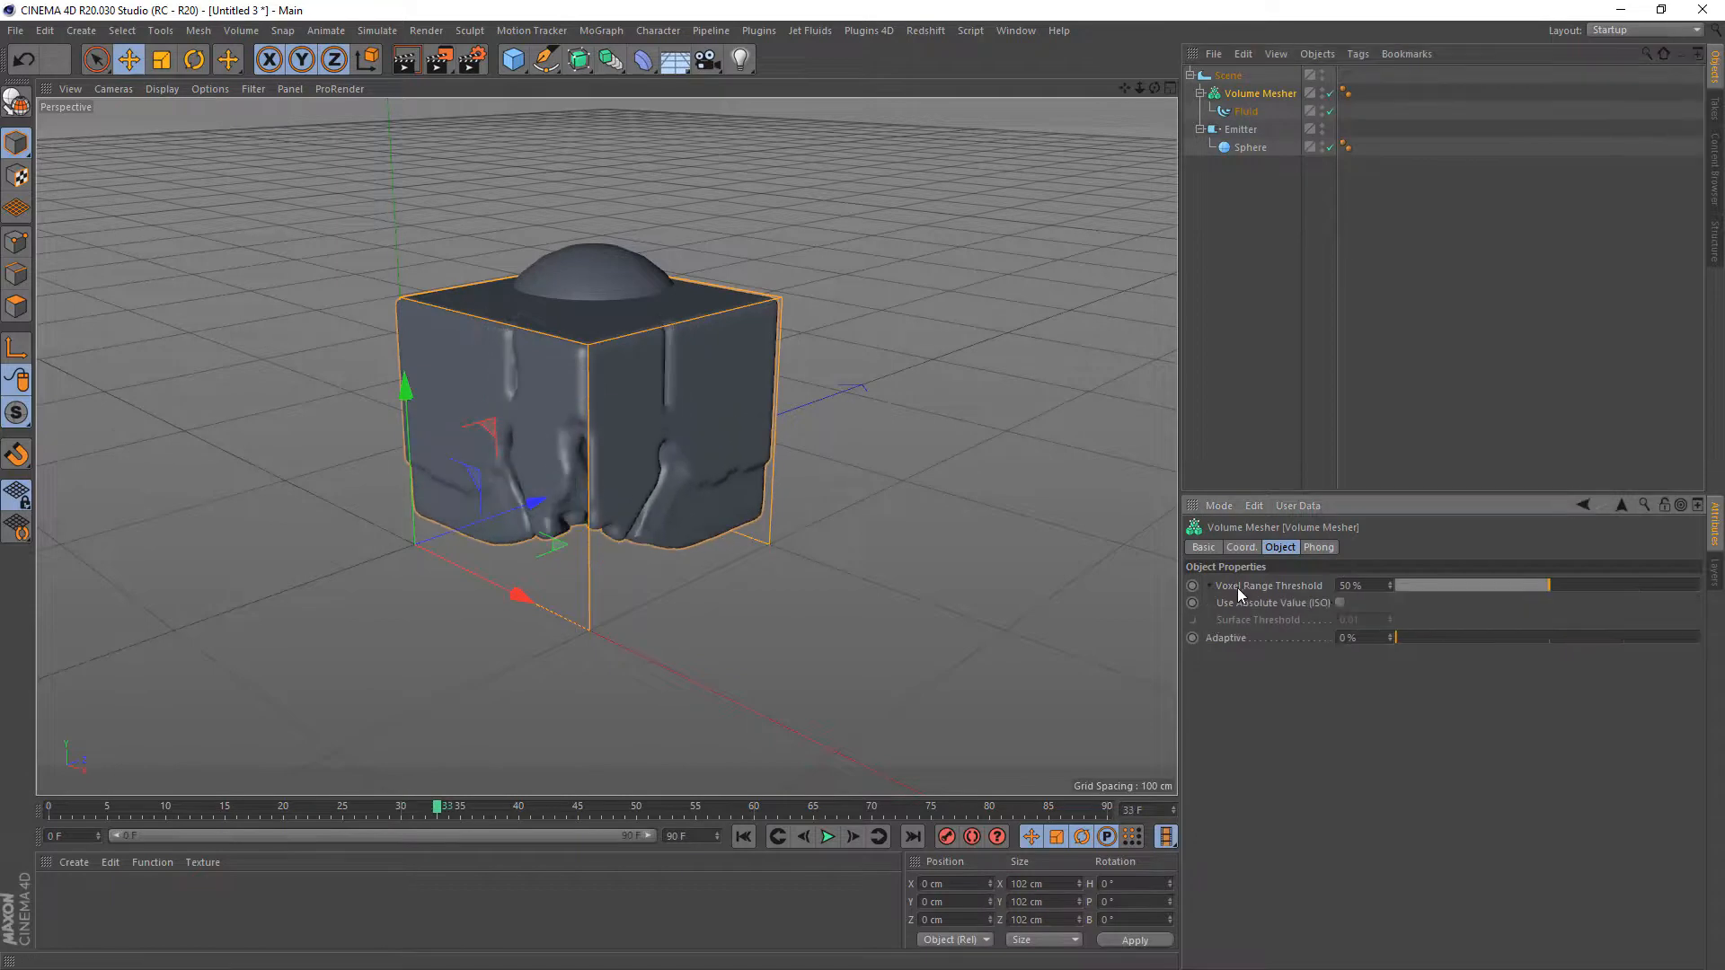
pyautogui.click(1340, 602)
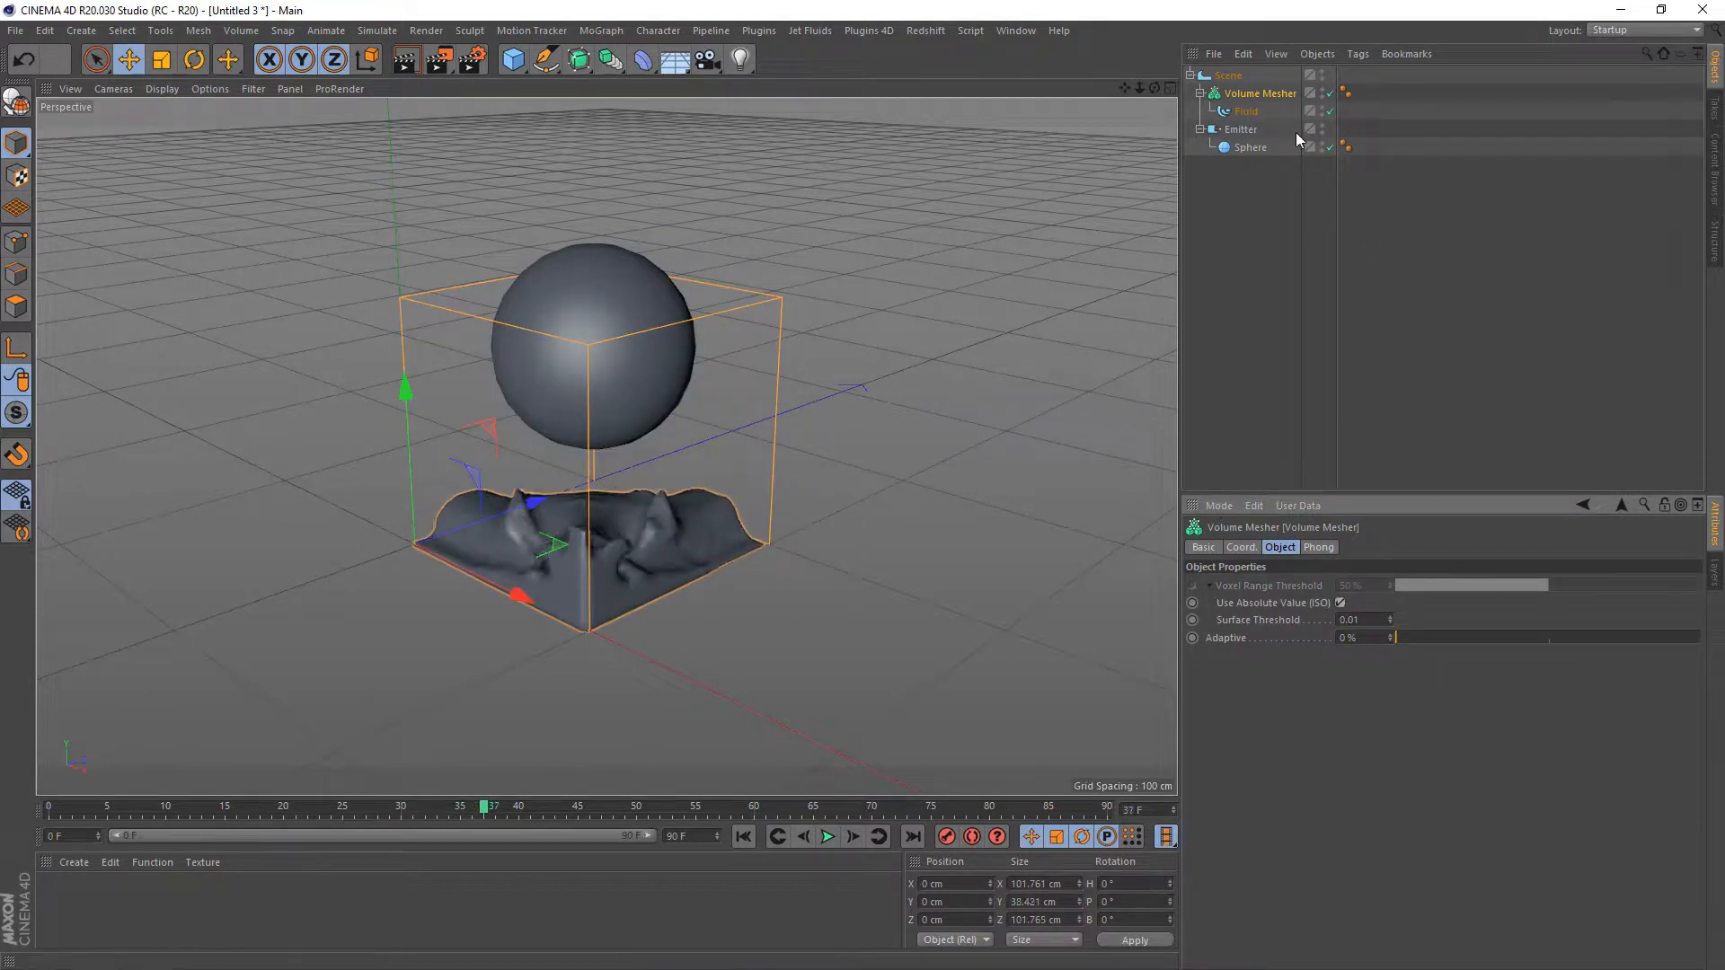
pyautogui.click(1254, 149)
pyautogui.doubleClick(1323, 143)
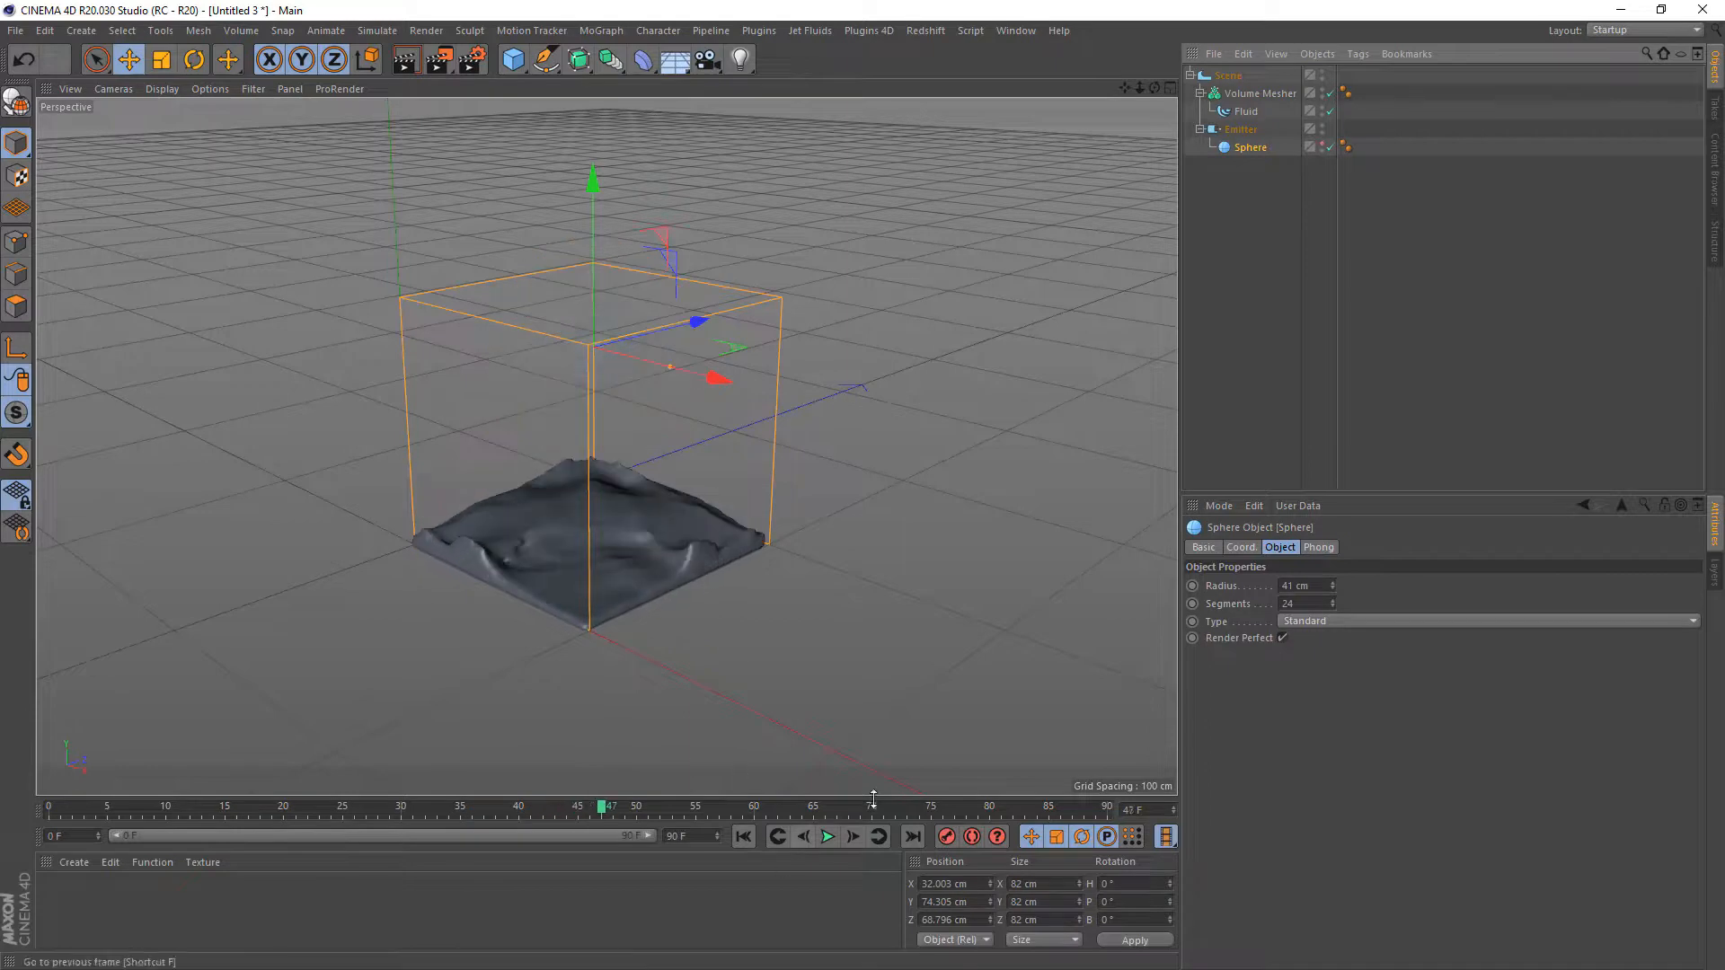
# - Stop caching the Fluid and play the meshed liquid simulation from the first frame
pyautogui.click(1247, 112)
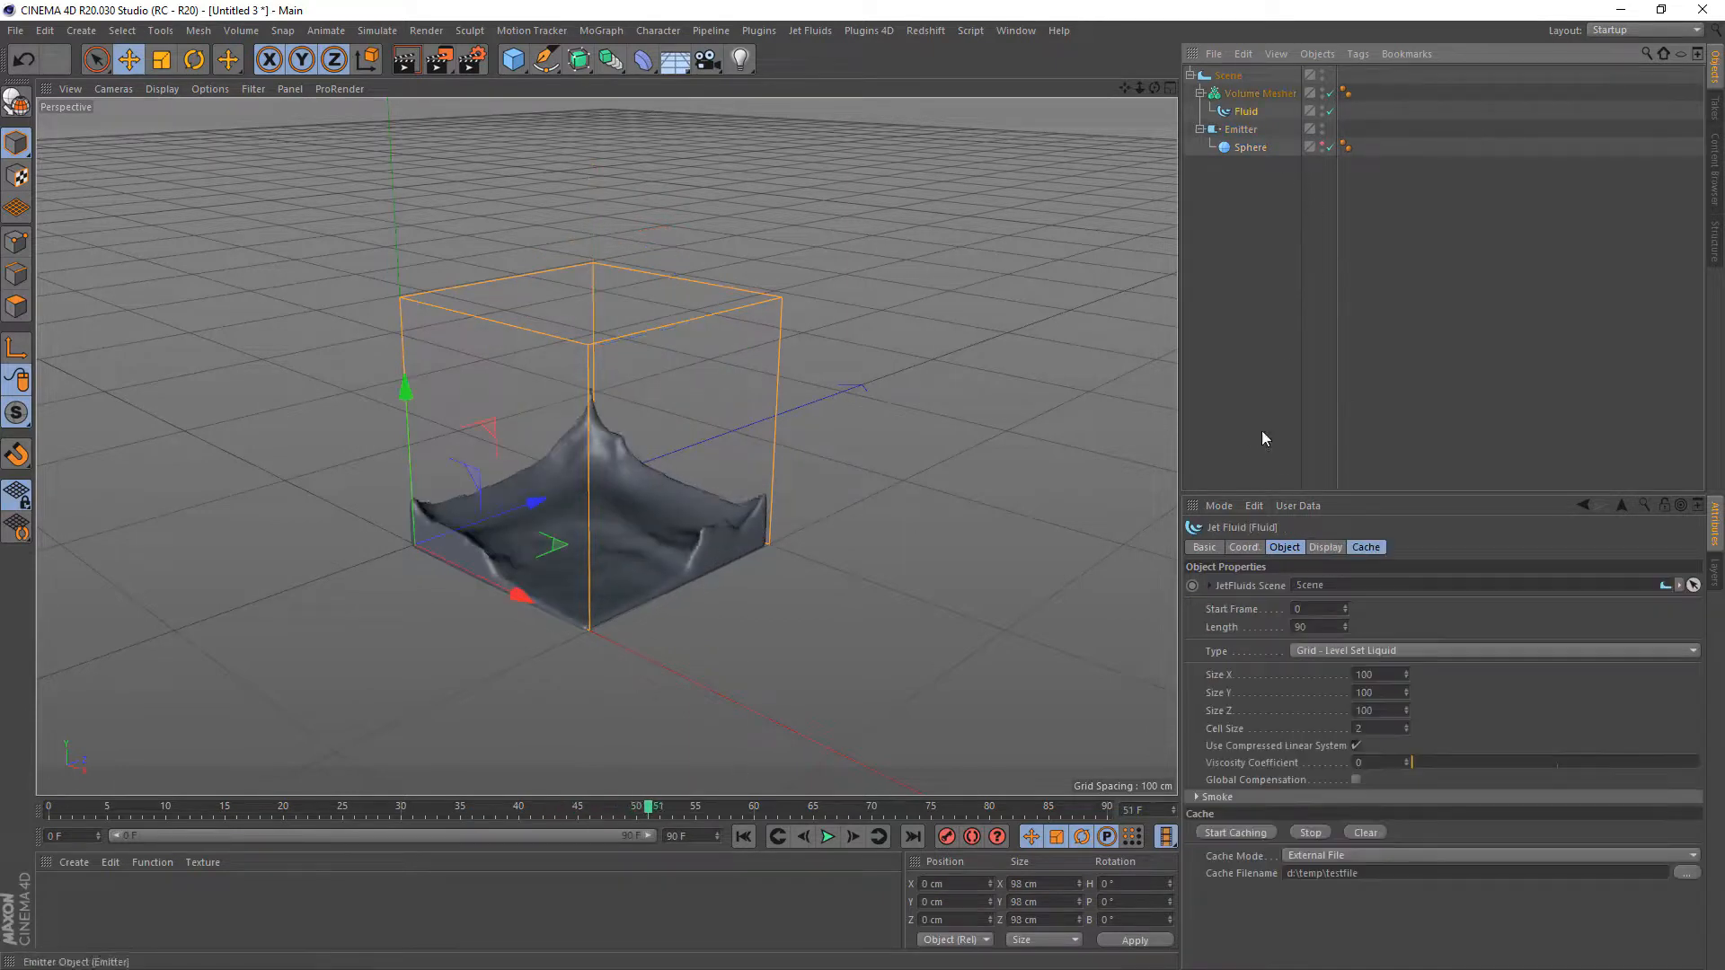
pyautogui.click(1365, 548)
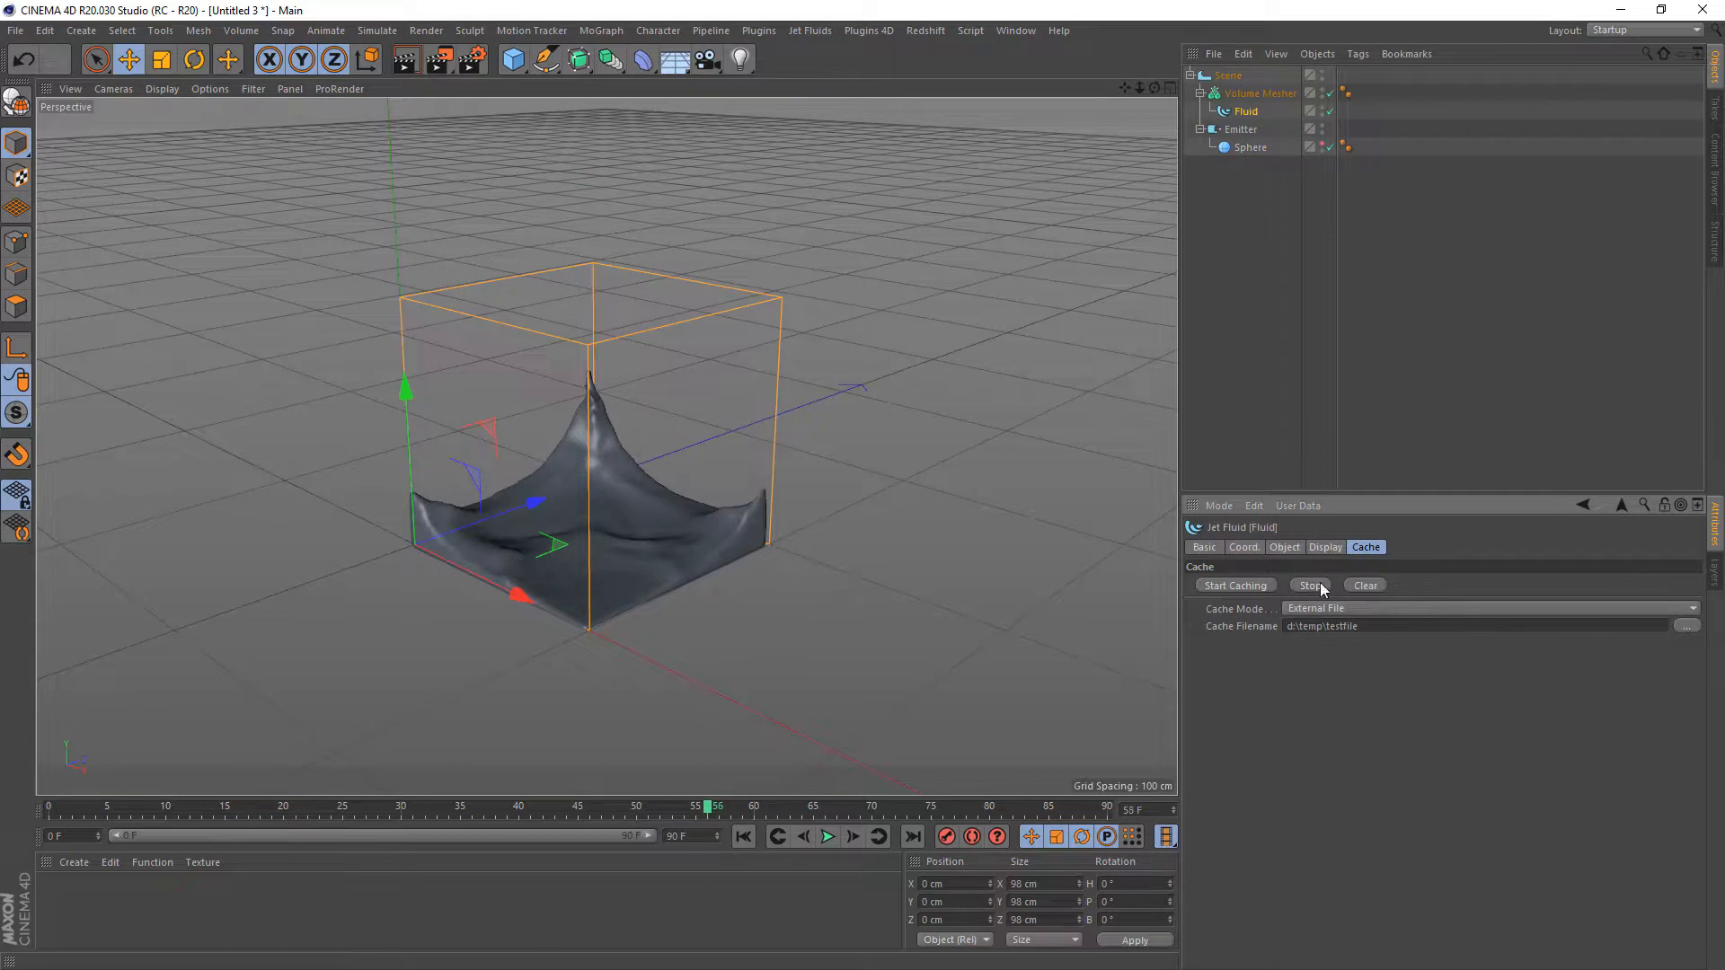
pyautogui.click(743, 836)
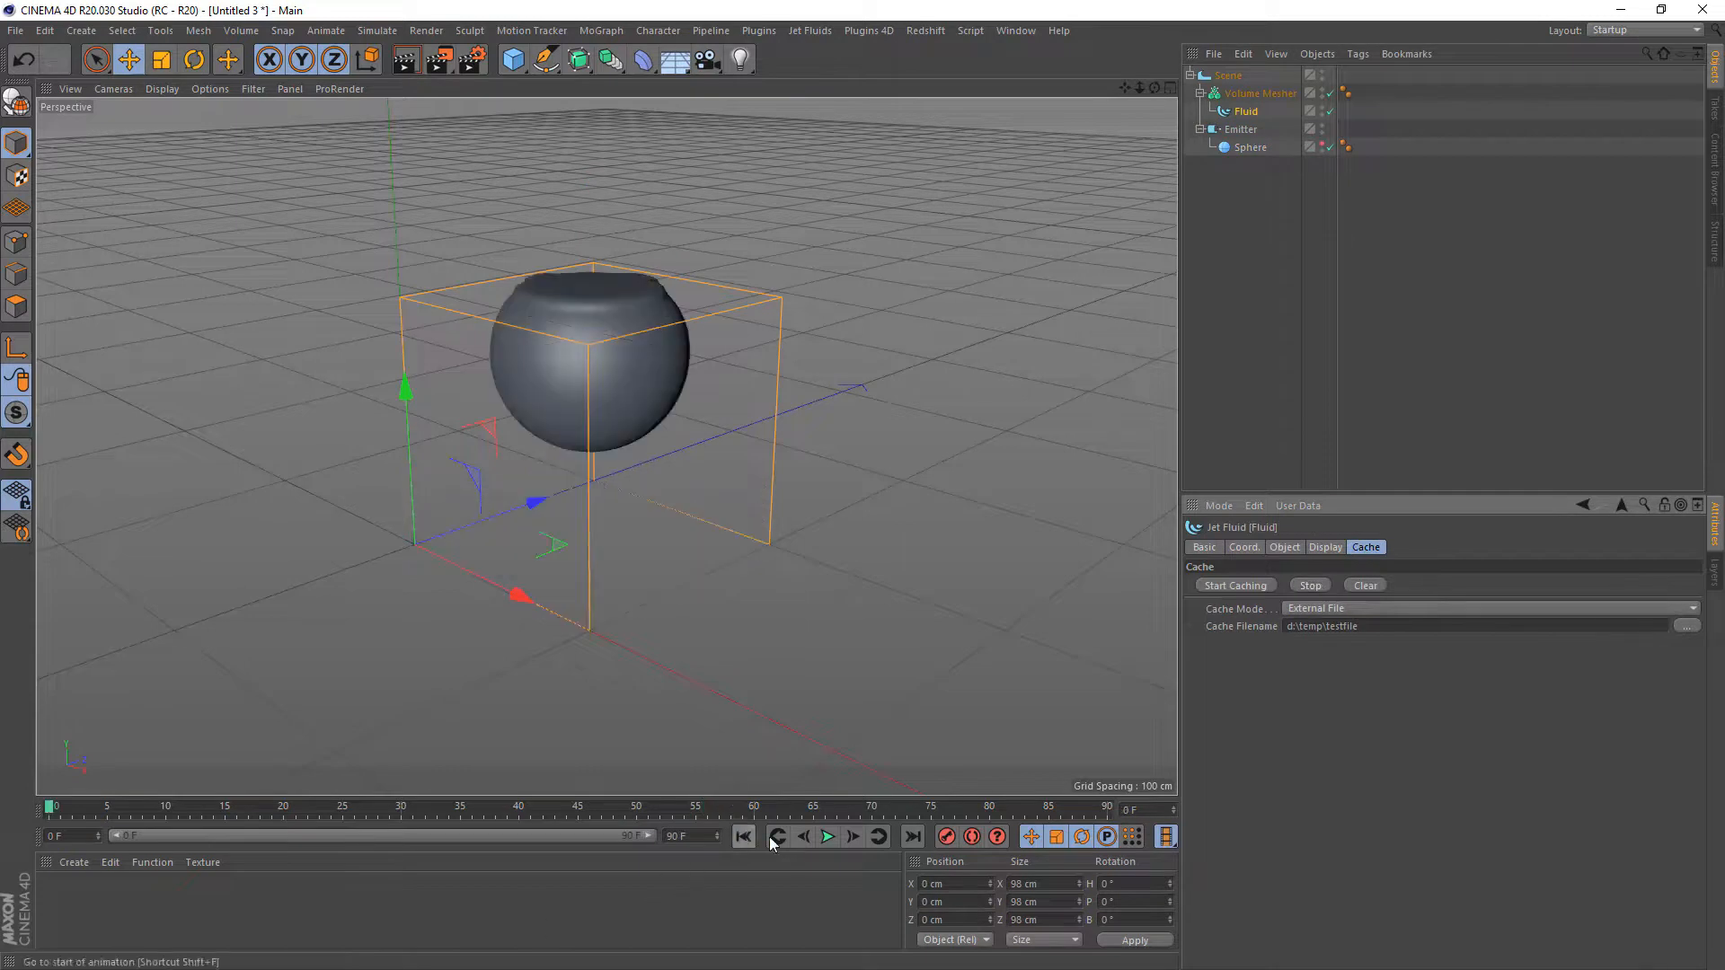
pyautogui.click(828, 837)
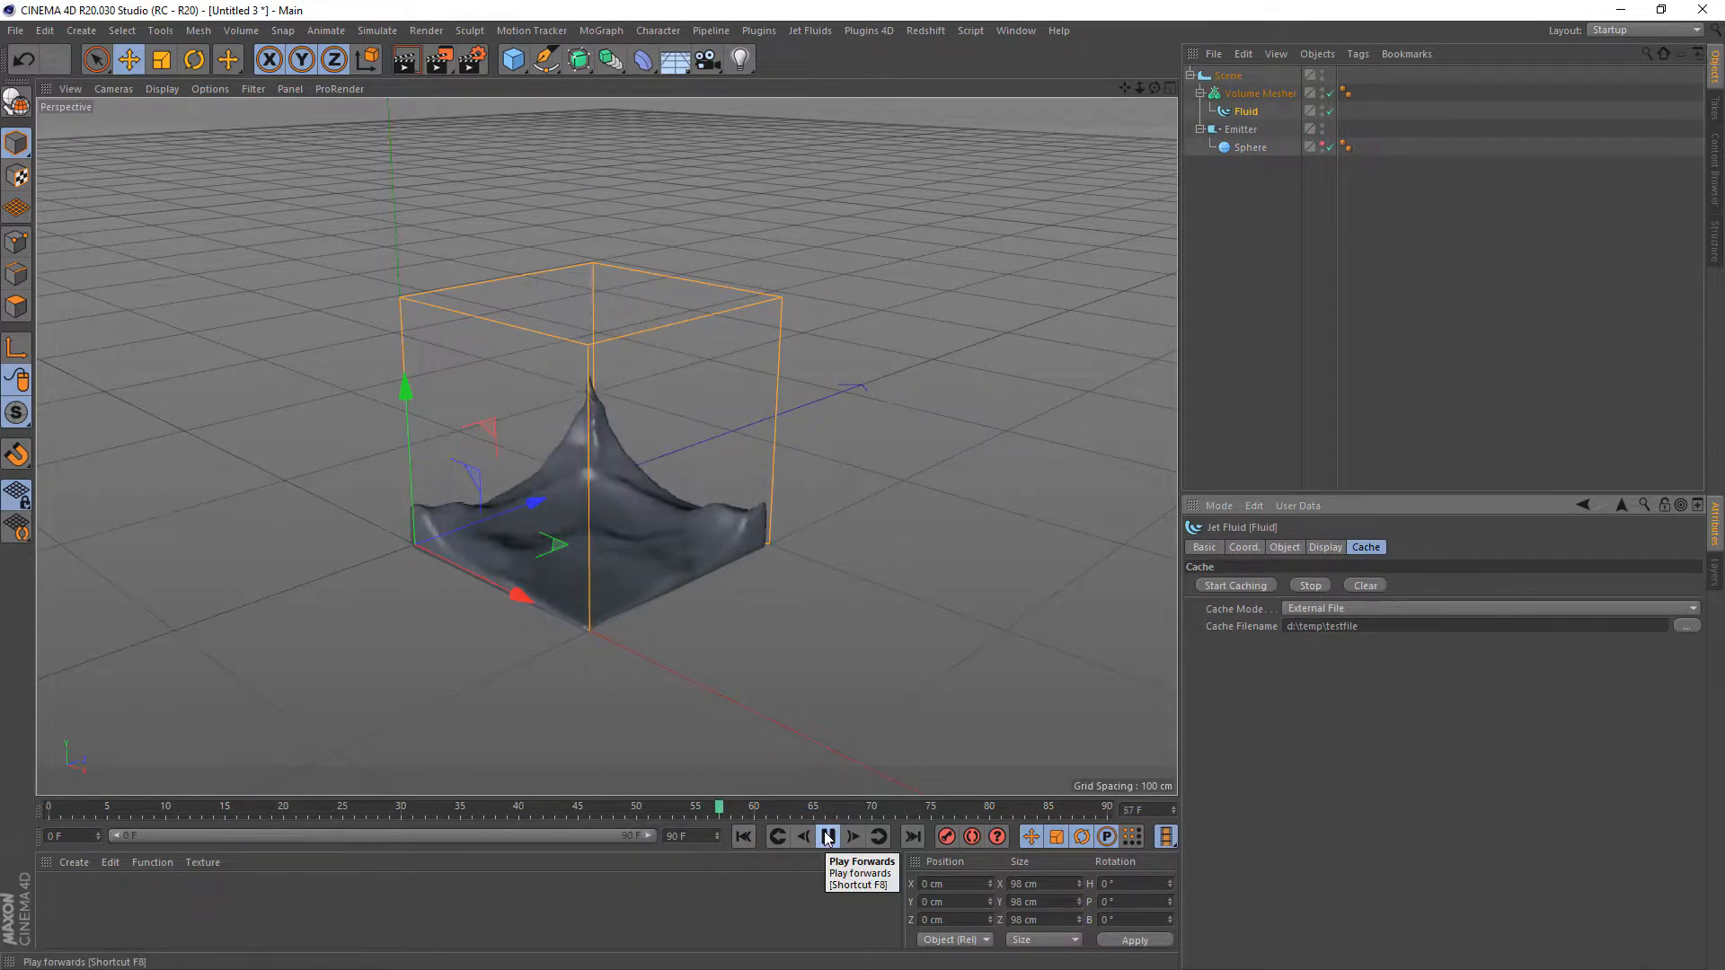
pyautogui.click(718, 833)
pyautogui.click(743, 837)
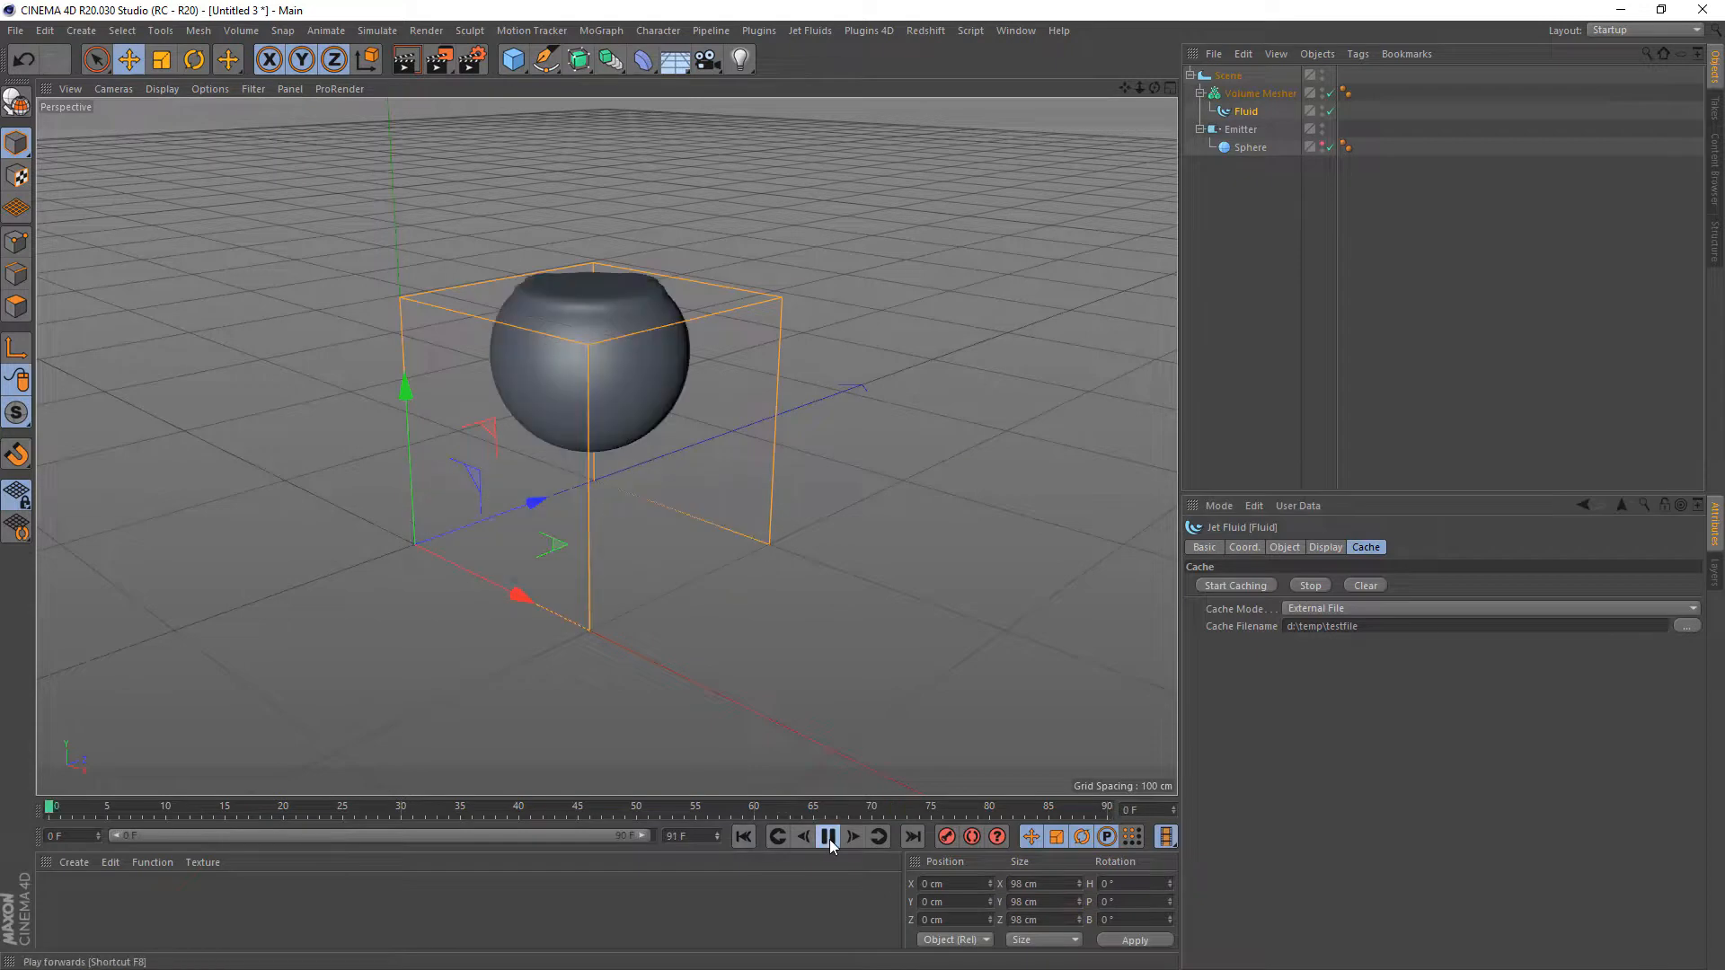
pyautogui.click(828, 836)
pyautogui.click(828, 836)
# - Disable the Volume Mesher and play the raw fluid volume from the first frame, pausing to inspect it
pyautogui.click(1258, 93)
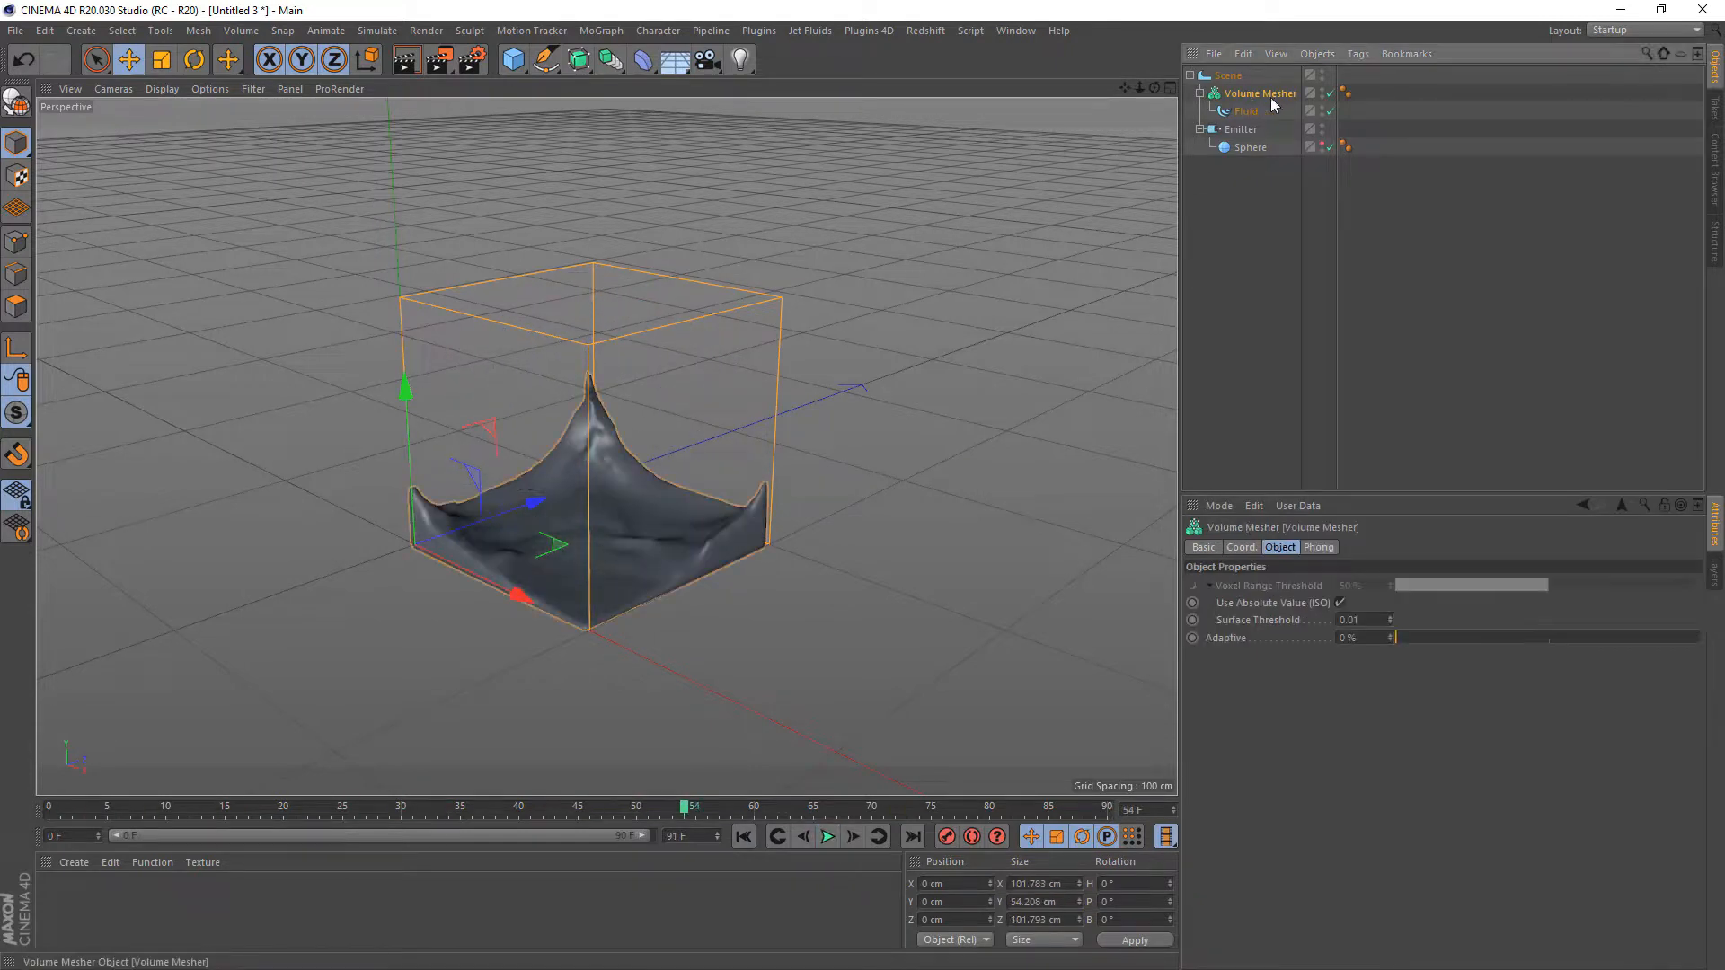
pyautogui.click(1330, 94)
pyautogui.click(743, 837)
pyautogui.click(823, 837)
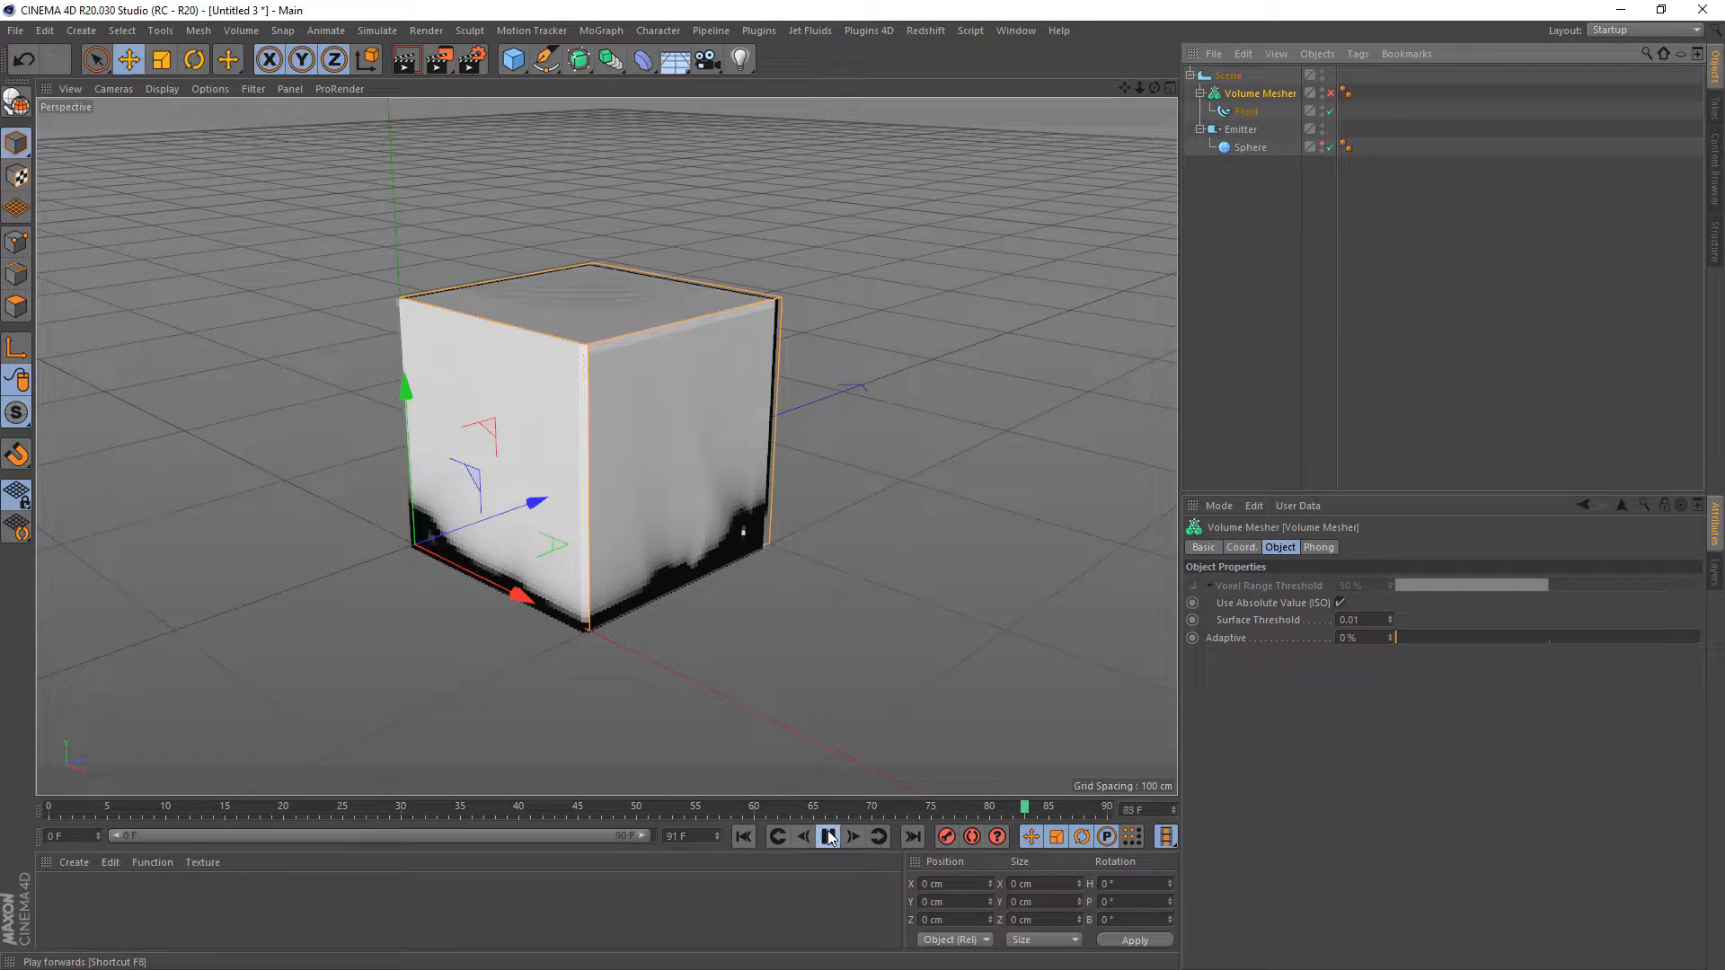
pyautogui.click(828, 837)
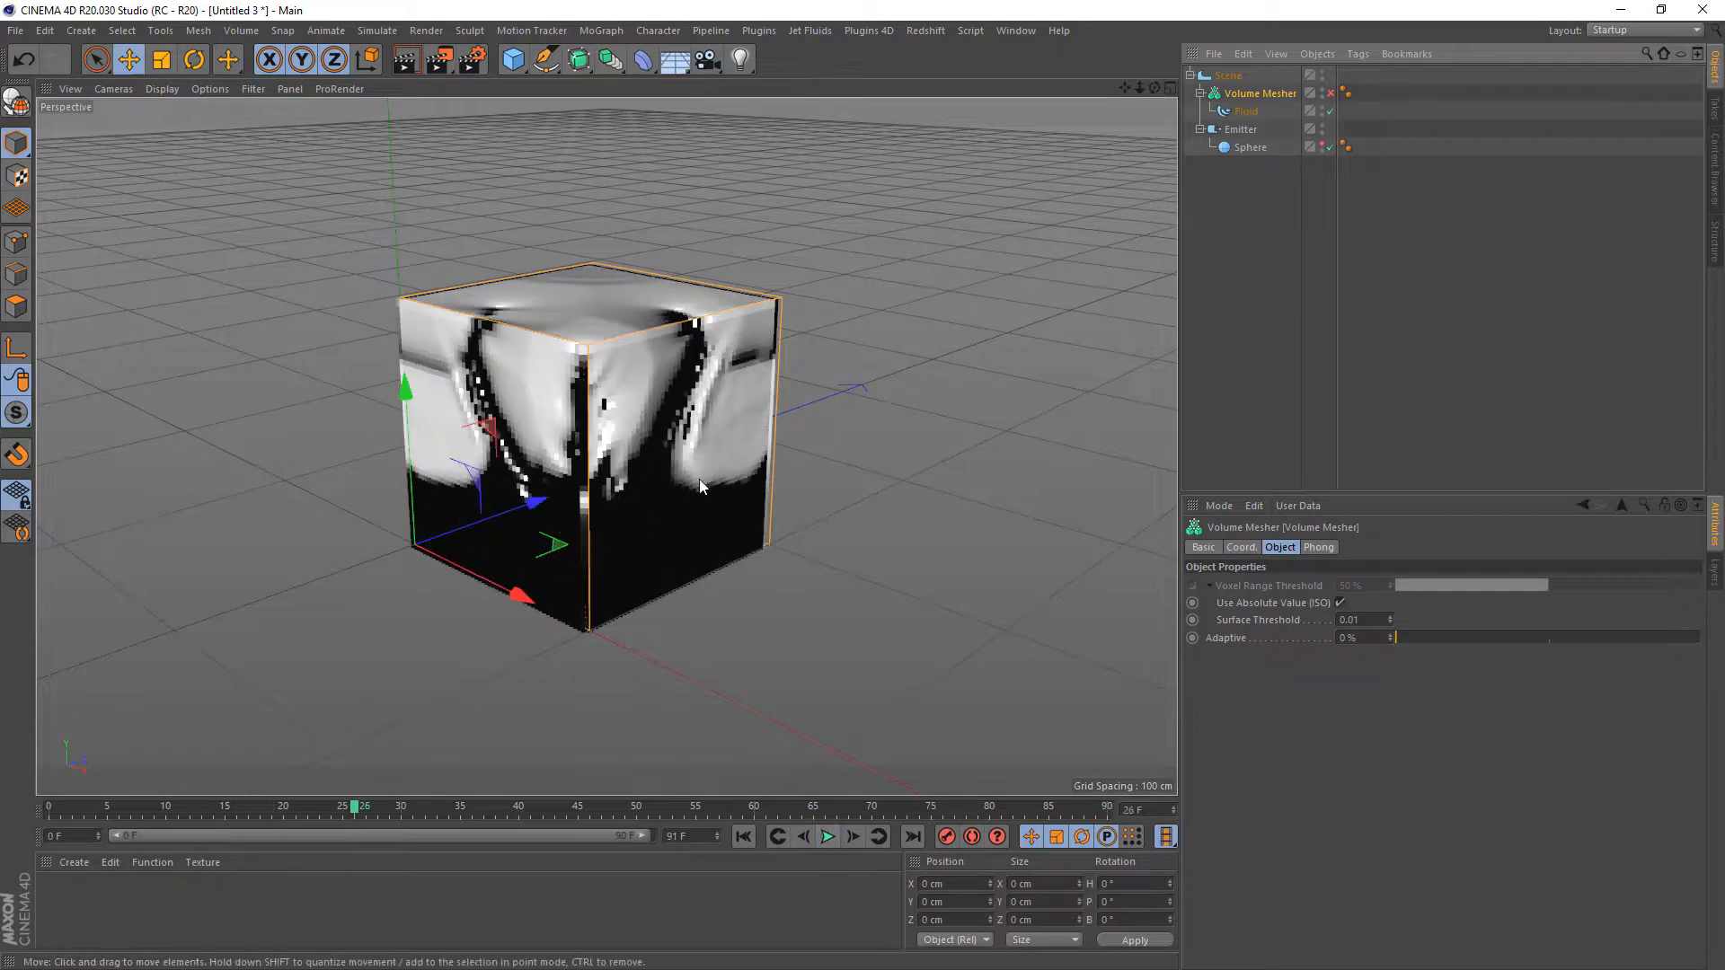
pyautogui.click(827, 841)
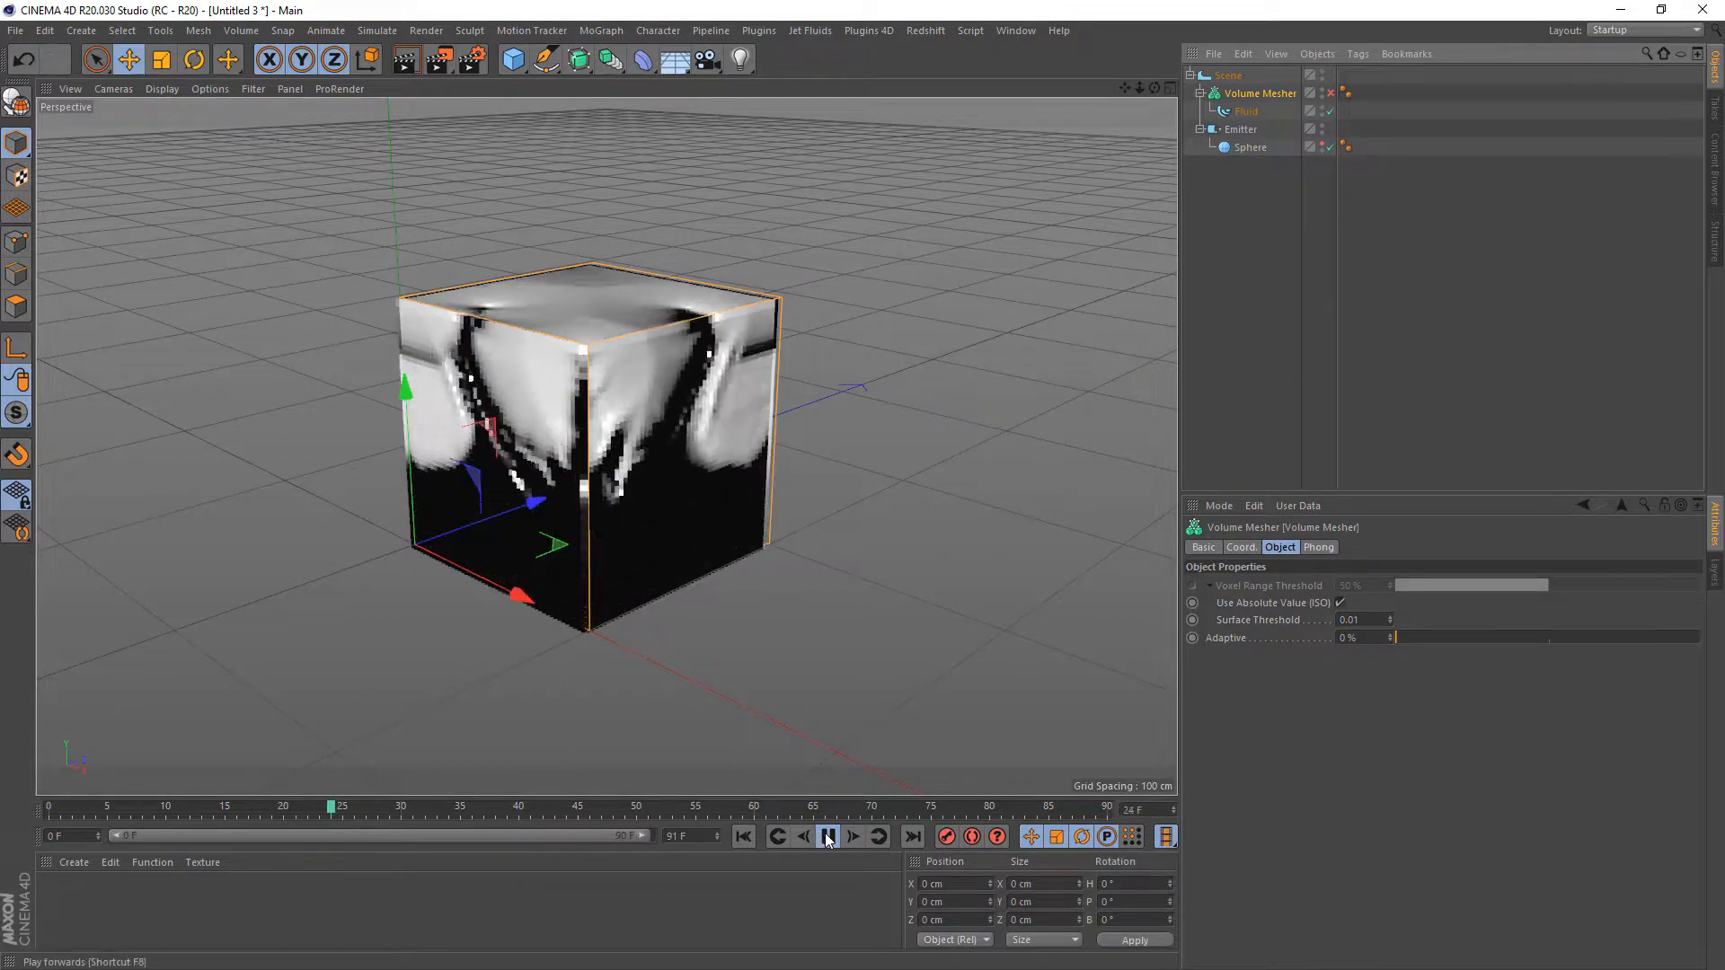
pyautogui.press('F8')
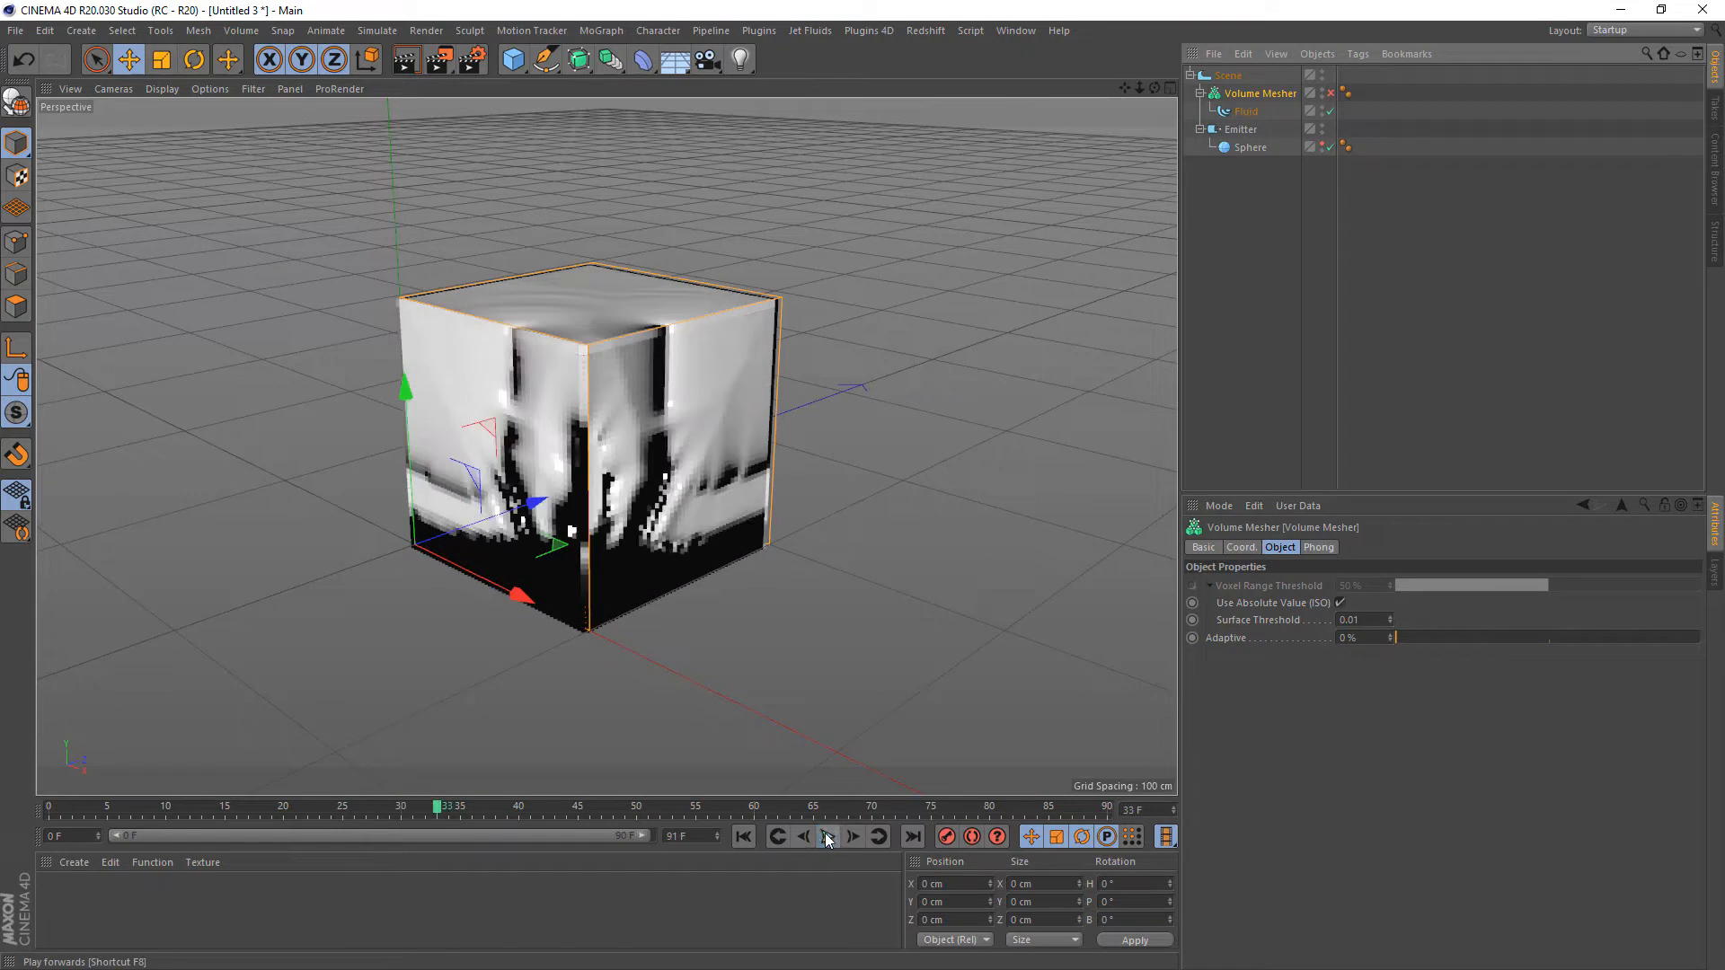
# - Re-enable the Volume Mesher and replay the meshed liquid from the first frame
pyautogui.click(1331, 94)
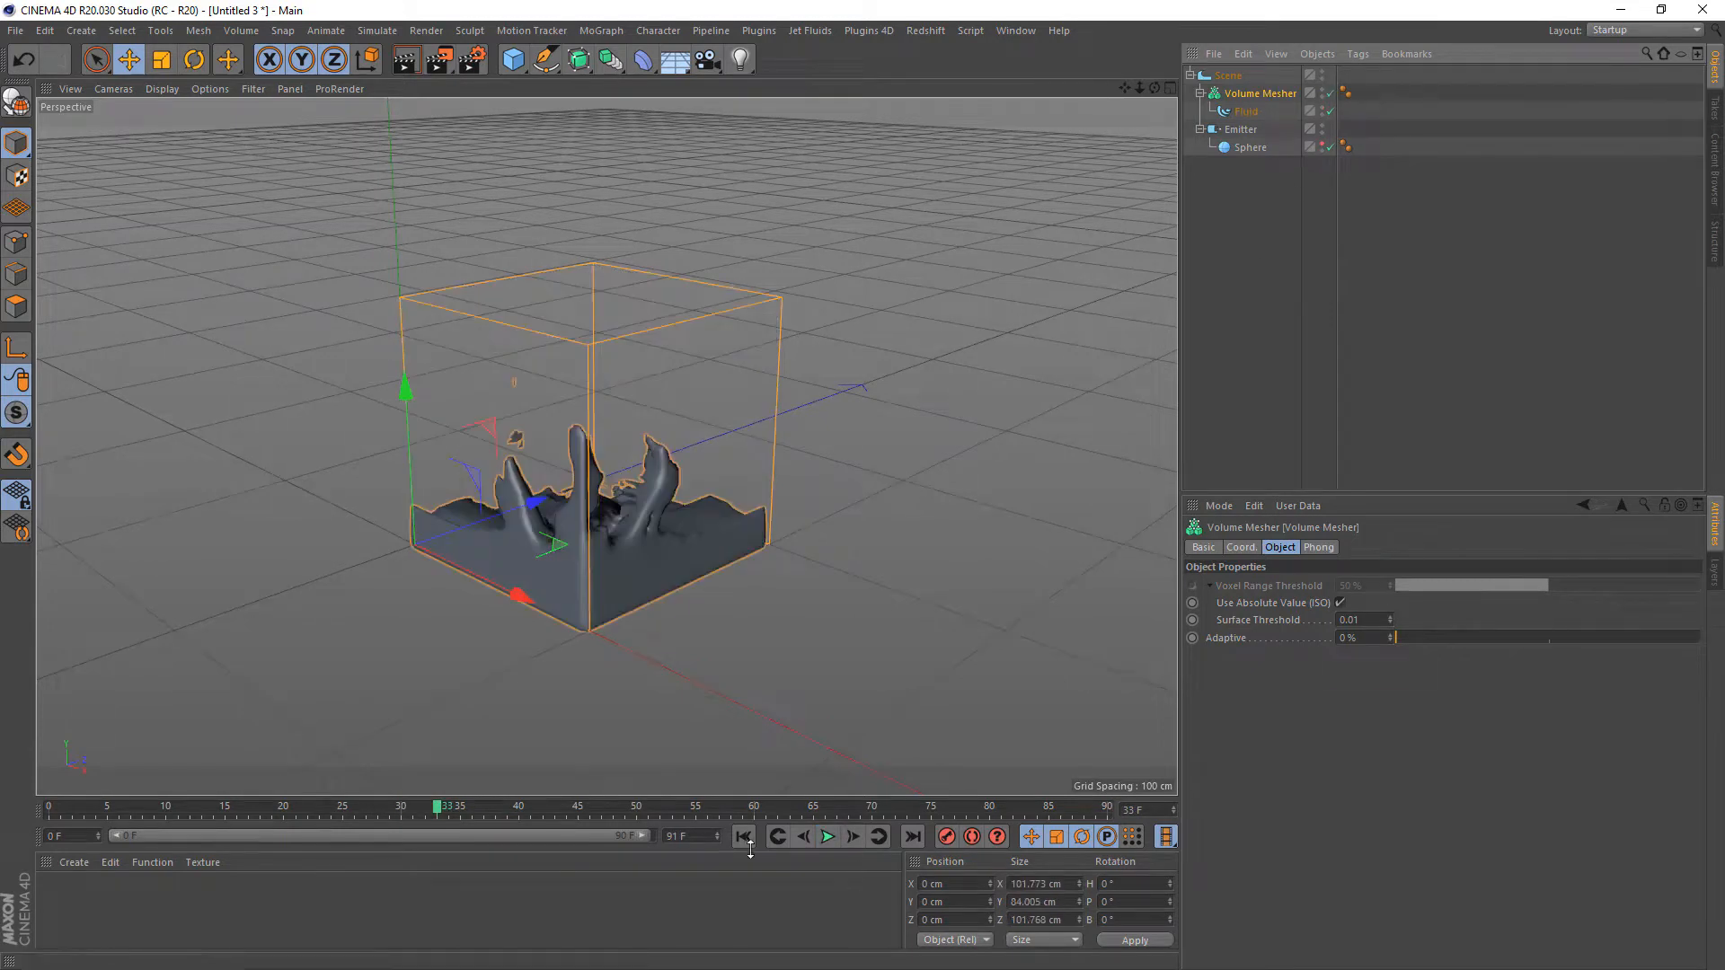
pyautogui.hotkey('shift', 'f')
pyautogui.click(827, 835)
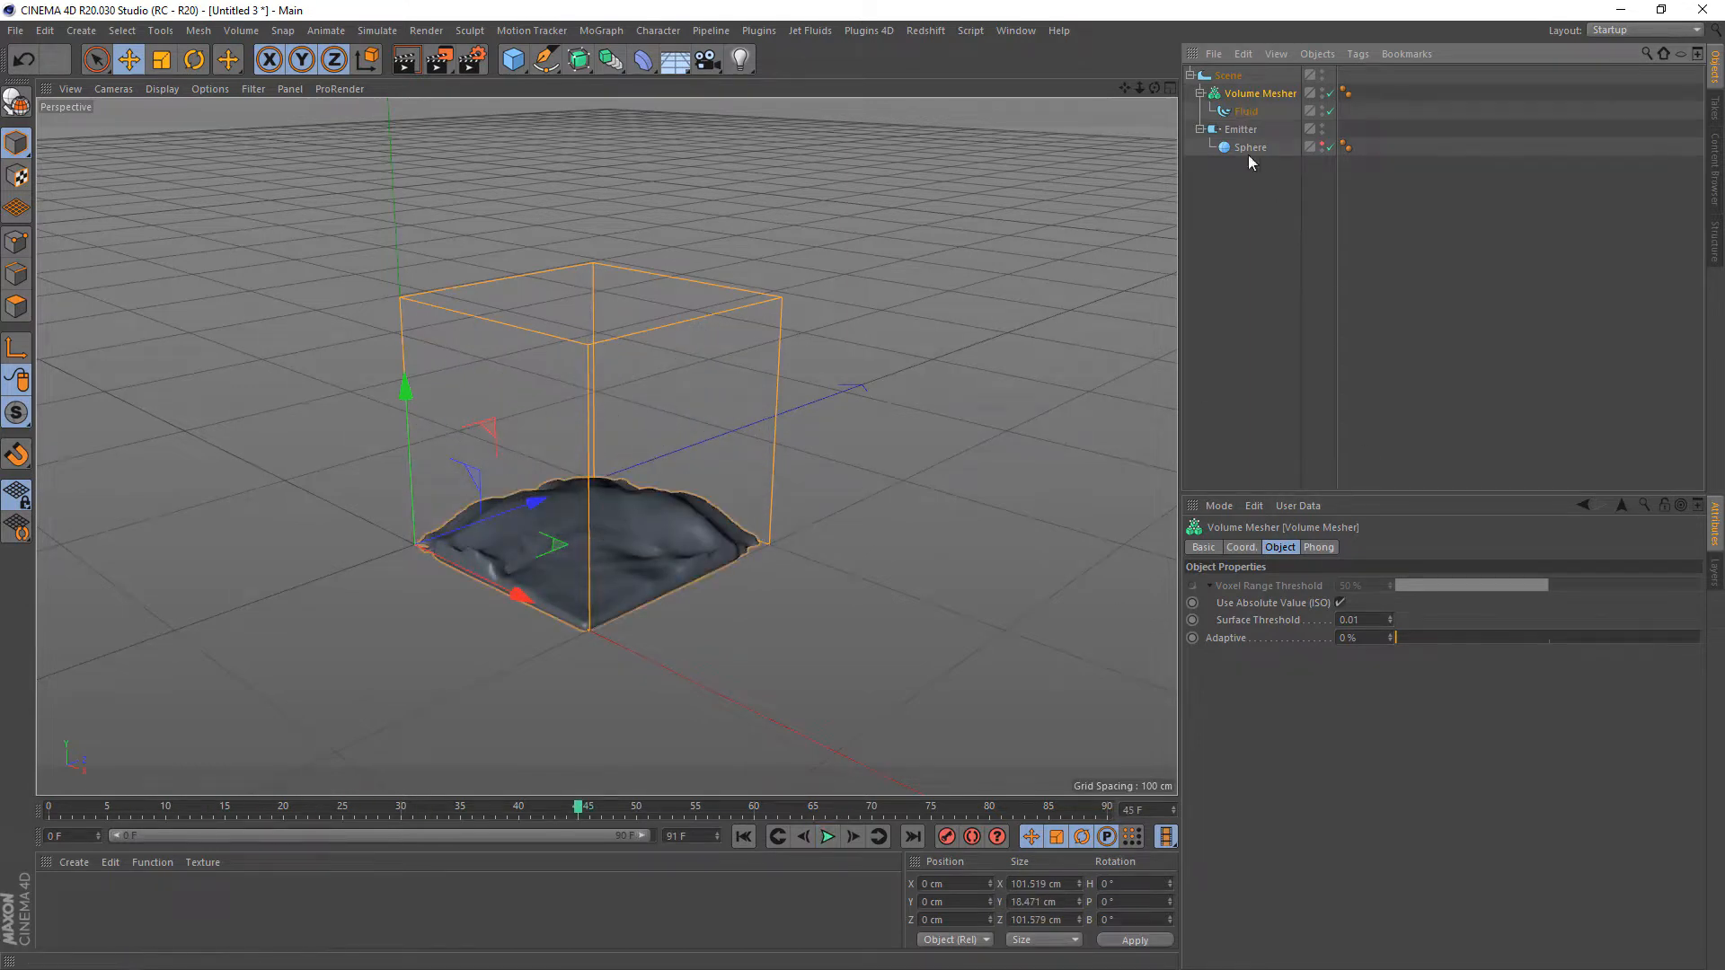
# - Clear the Fluid's cached liquid simulation
pyautogui.click(1246, 111)
pyautogui.click(1366, 585)
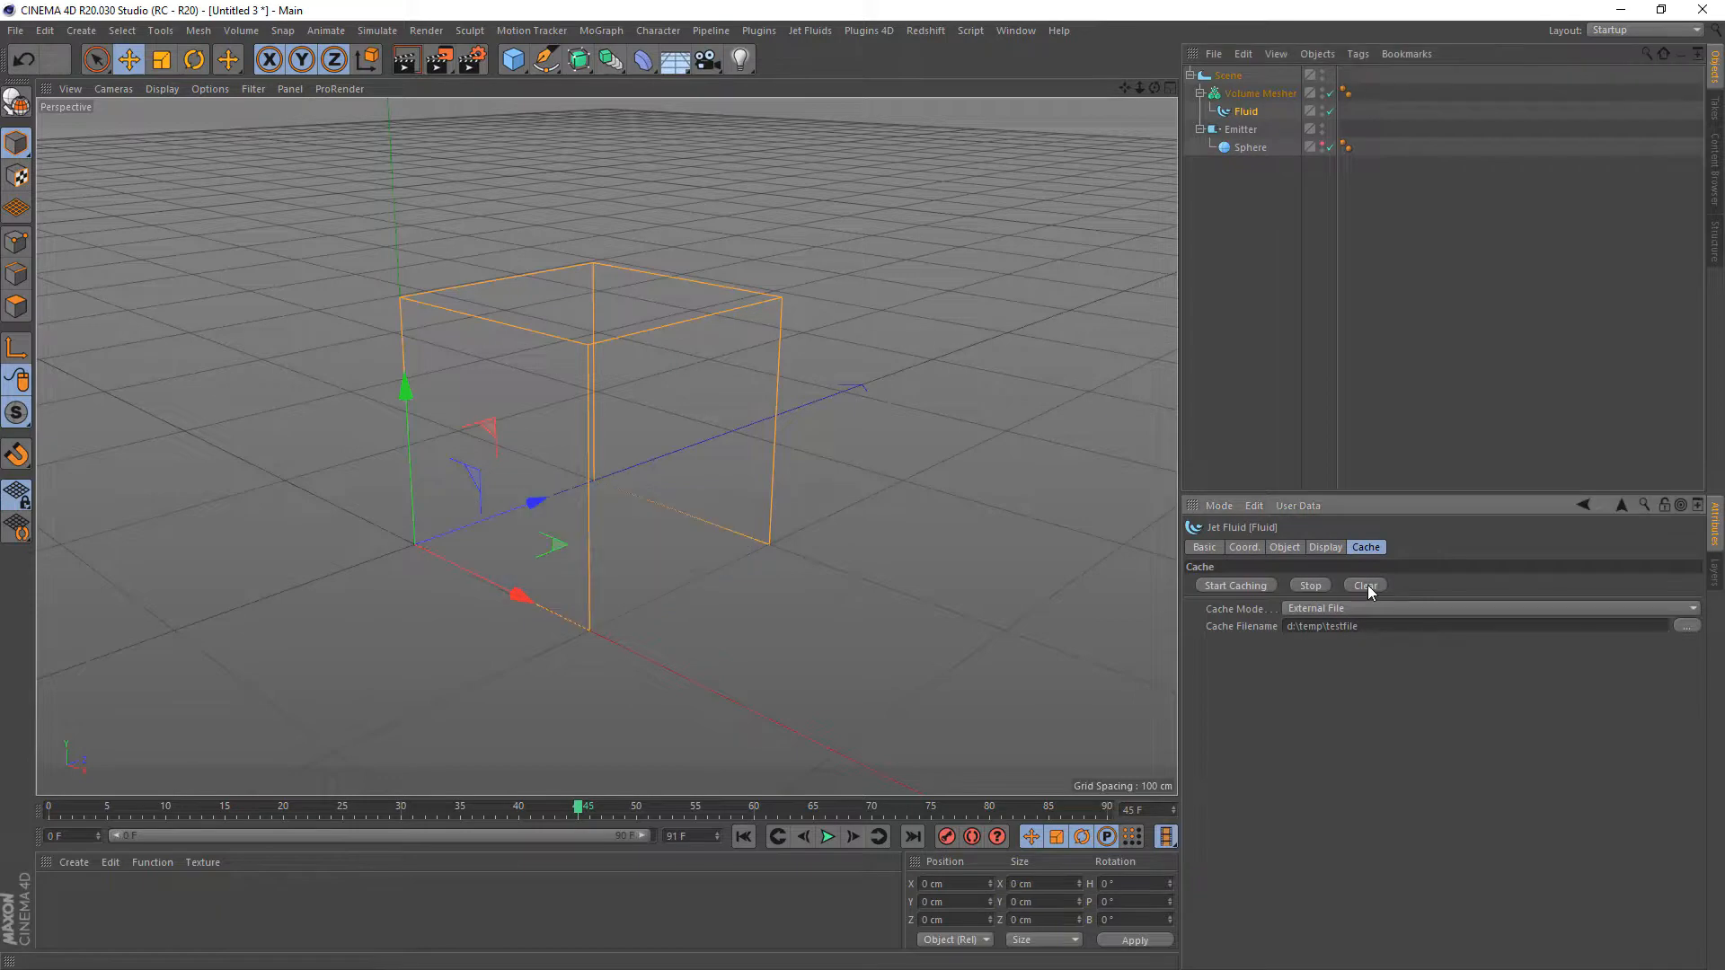
# - Set the Fluid's display type to Mesh and turn off Show Fake Particles
pyautogui.click(1326, 548)
pyautogui.click(1359, 585)
pyautogui.click(1366, 616)
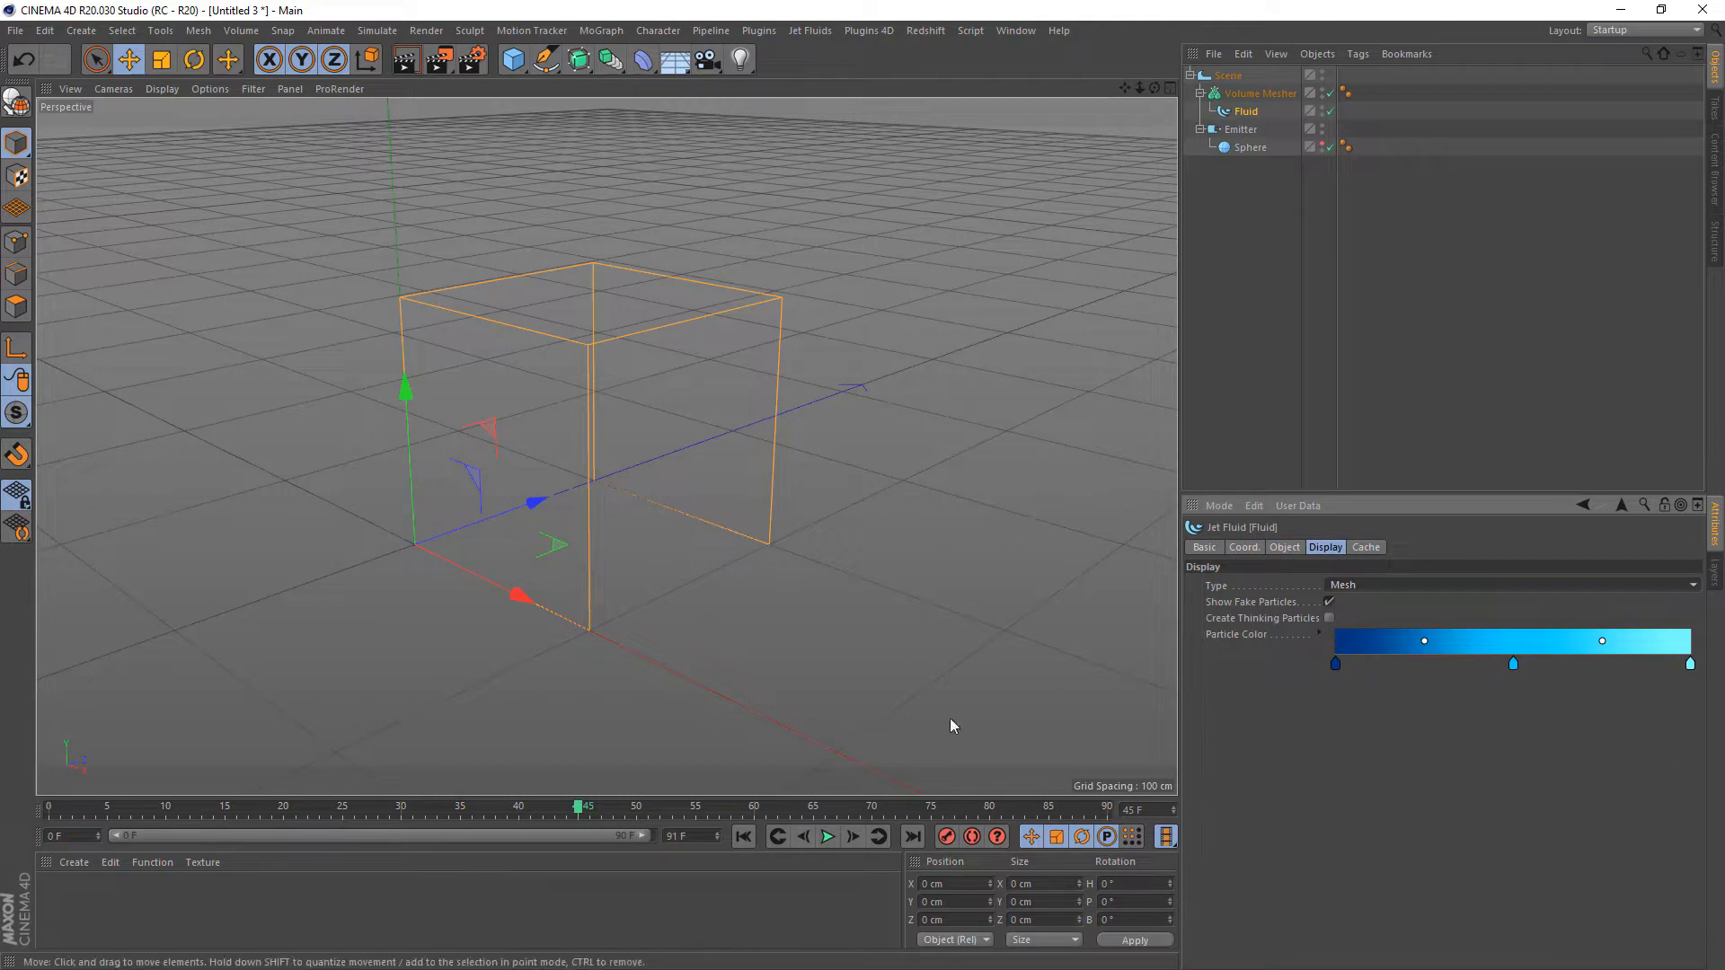
pyautogui.click(1330, 603)
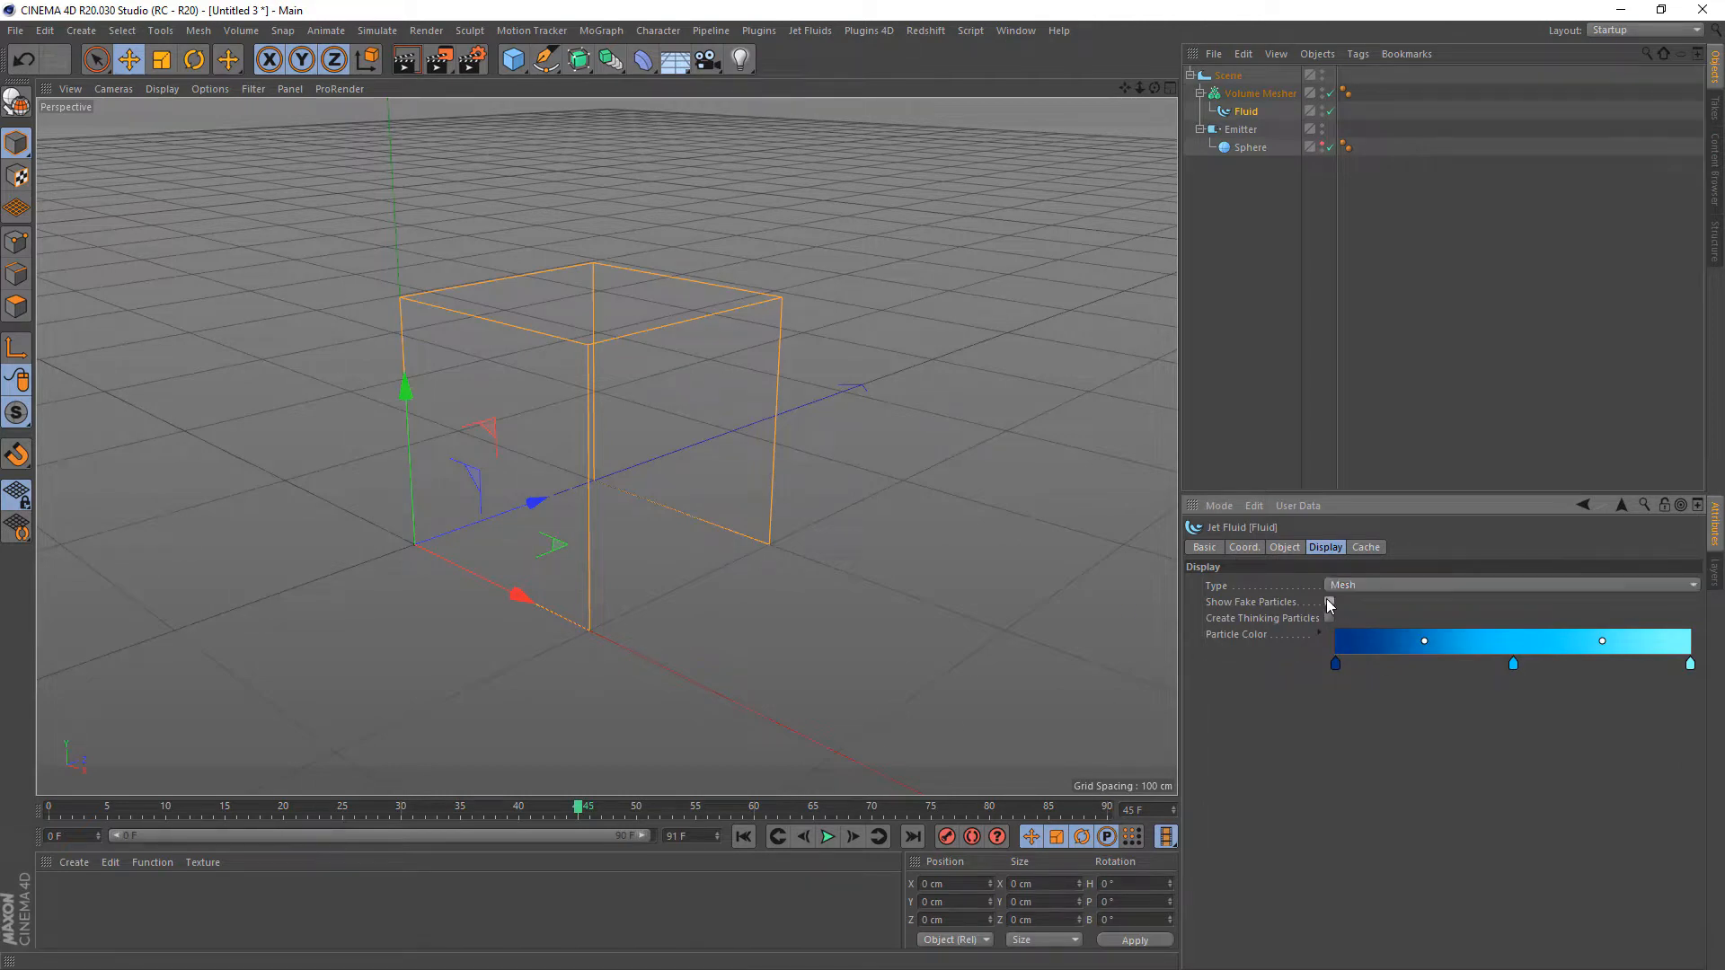
# - Move the Fluid out of the Volume Mesher to directly under the Scene, and delete the Volume Mesher
pyautogui.click(1254, 93)
pyautogui.moveTo(1247, 85); pyautogui.dragTo(1246, 84)
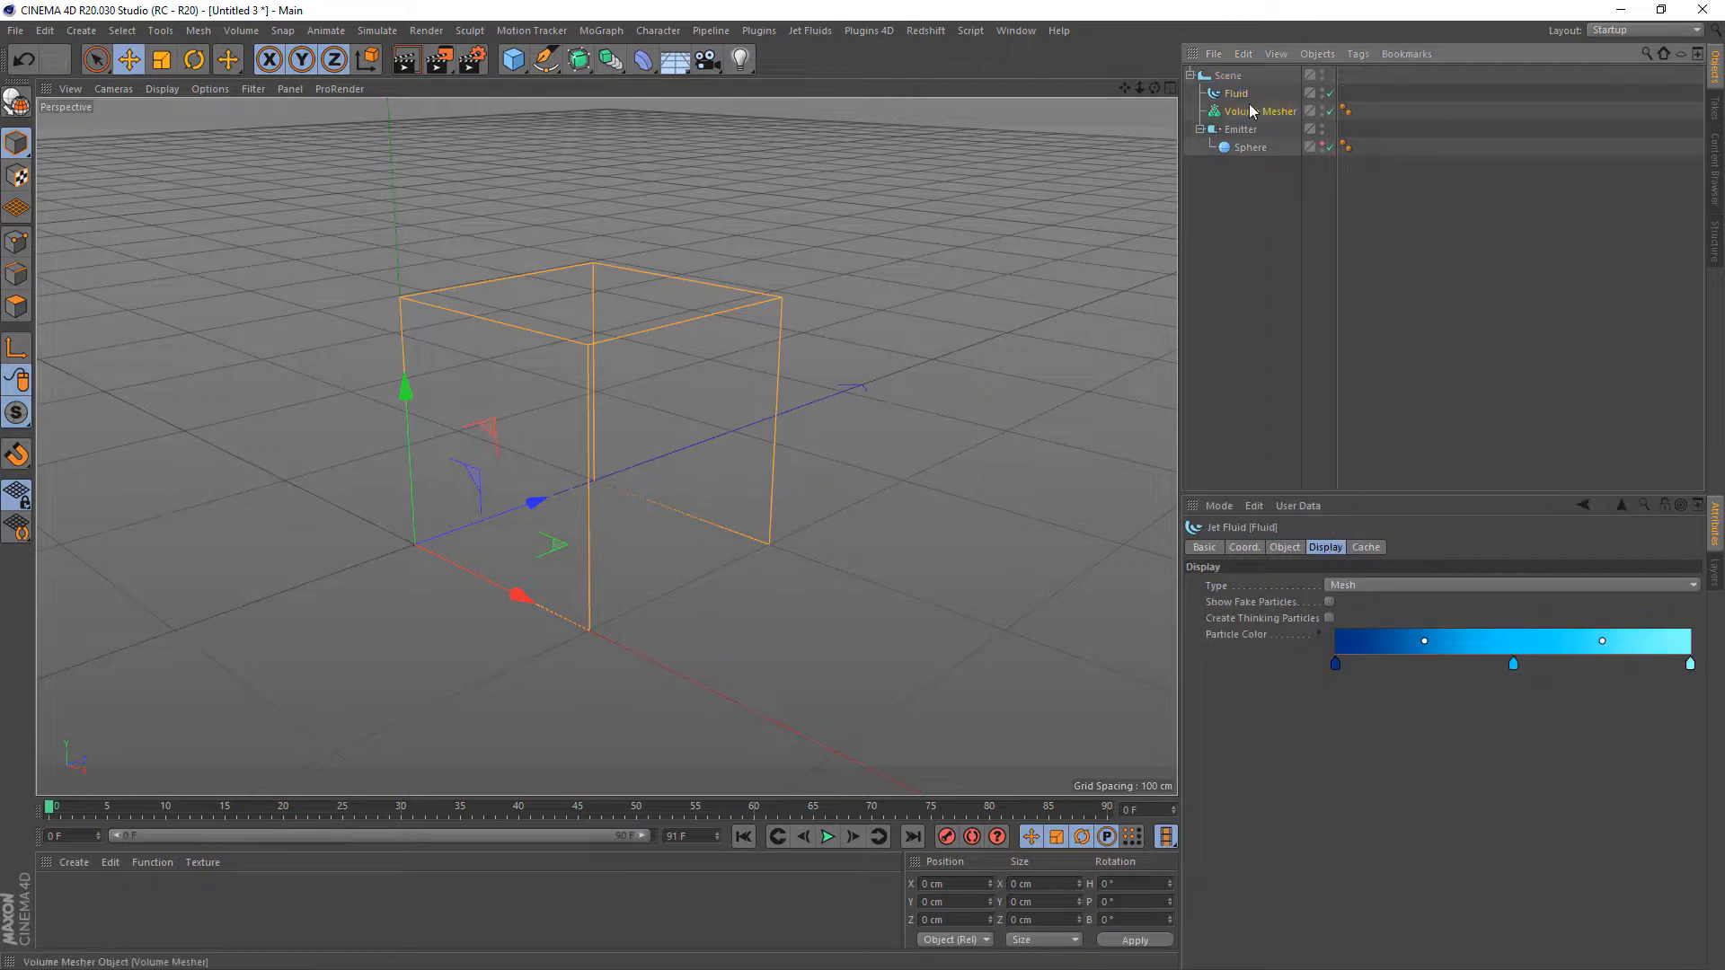
pyautogui.click(1250, 110)
pyautogui.press('Delete')
# - Start caching the Fluid with its direct mesh display
pyautogui.click(1237, 94)
pyautogui.click(1372, 550)
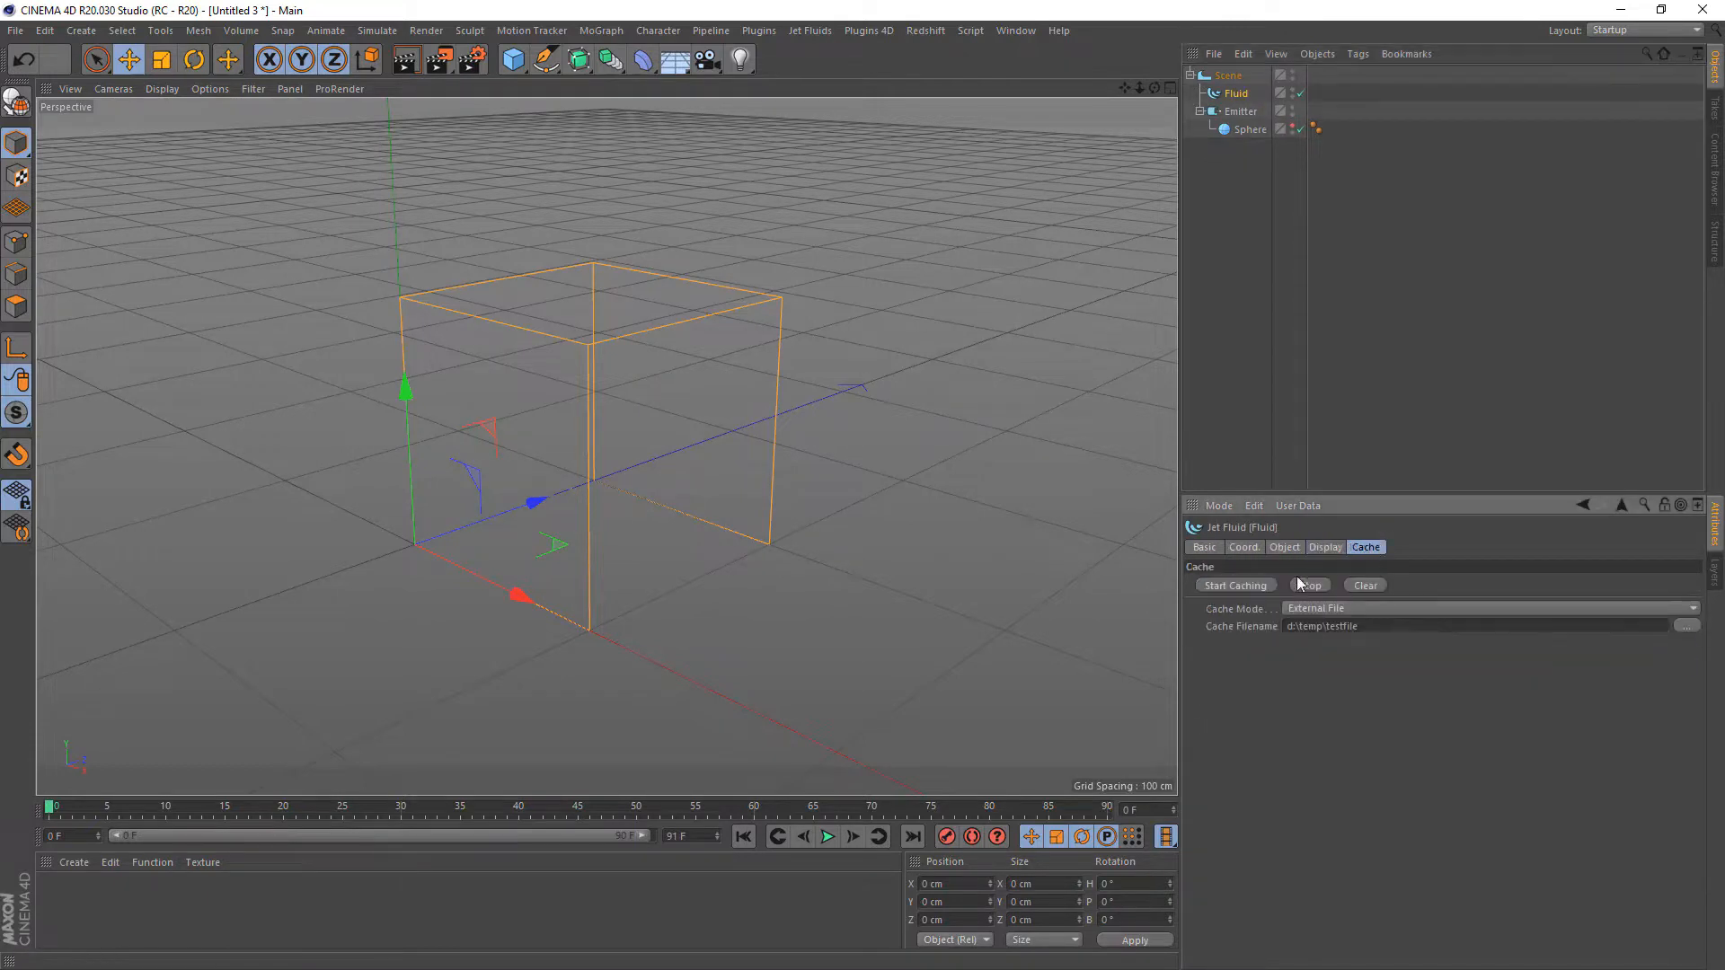
pyautogui.click(1228, 586)
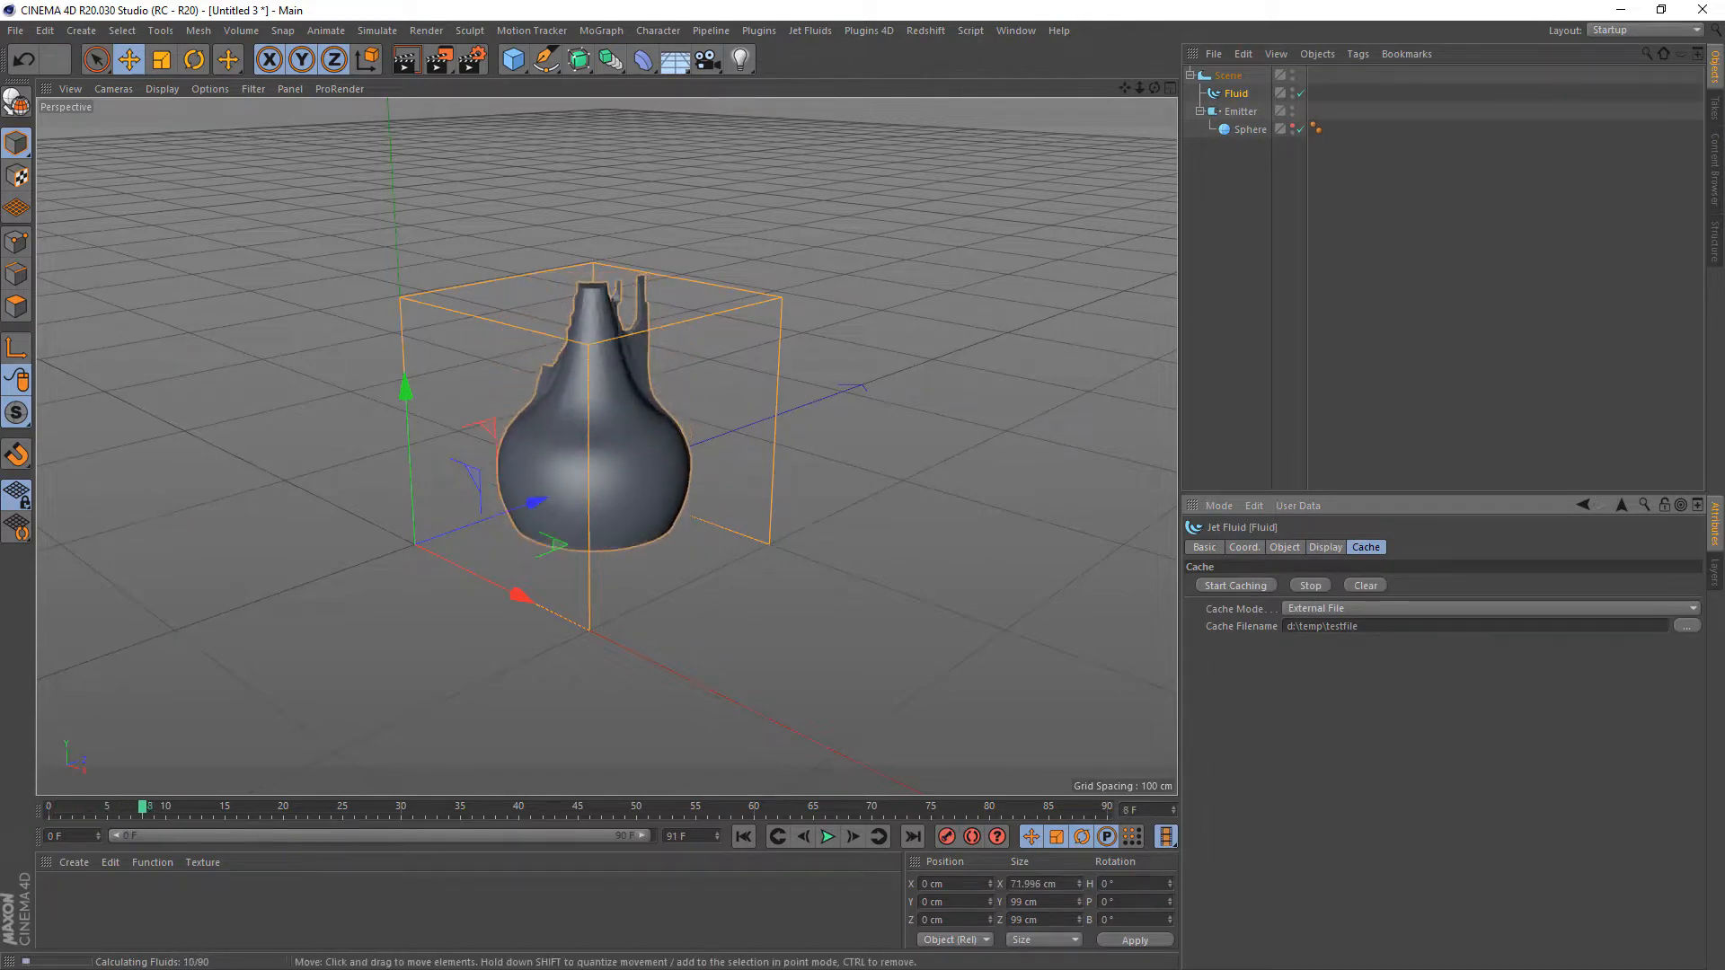
# - Check the testfile cache files in the D: drive's temp folder in File Explorer, and return to Cinema 4D
pyautogui.moveTo(0, 200); pyautogui.dragTo(1042, 5)
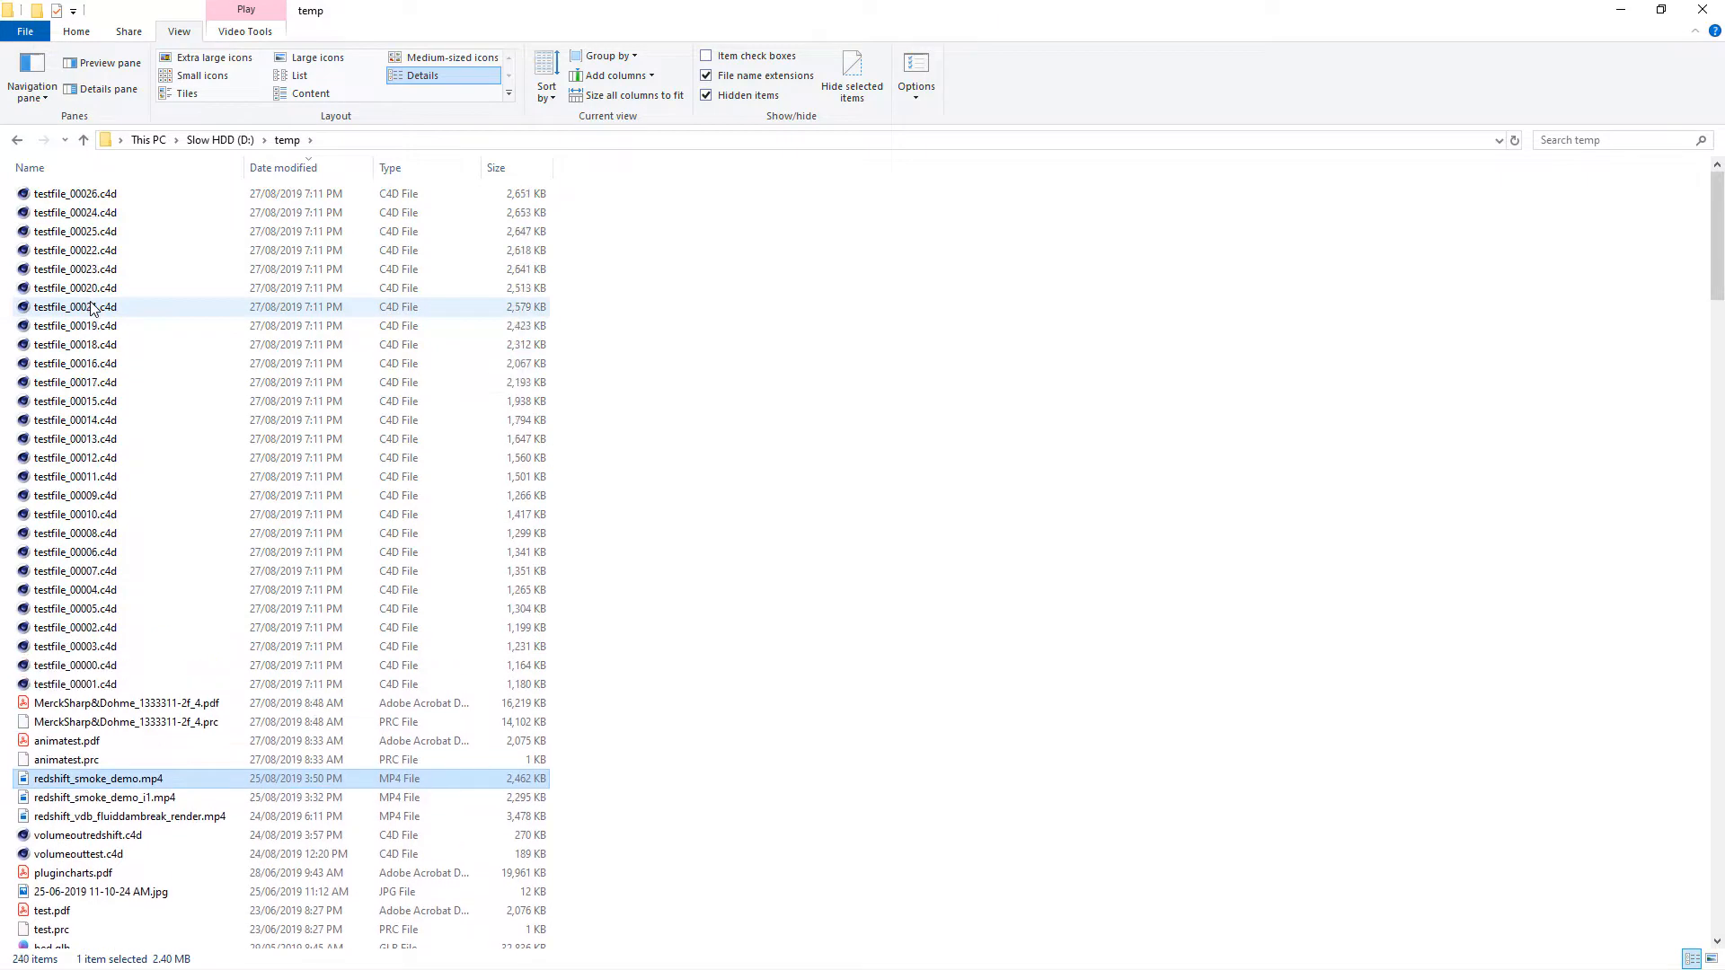
pyautogui.doubleClick(893, 16)
pyautogui.moveTo(449, 330); pyautogui.dragTo(0, 395)
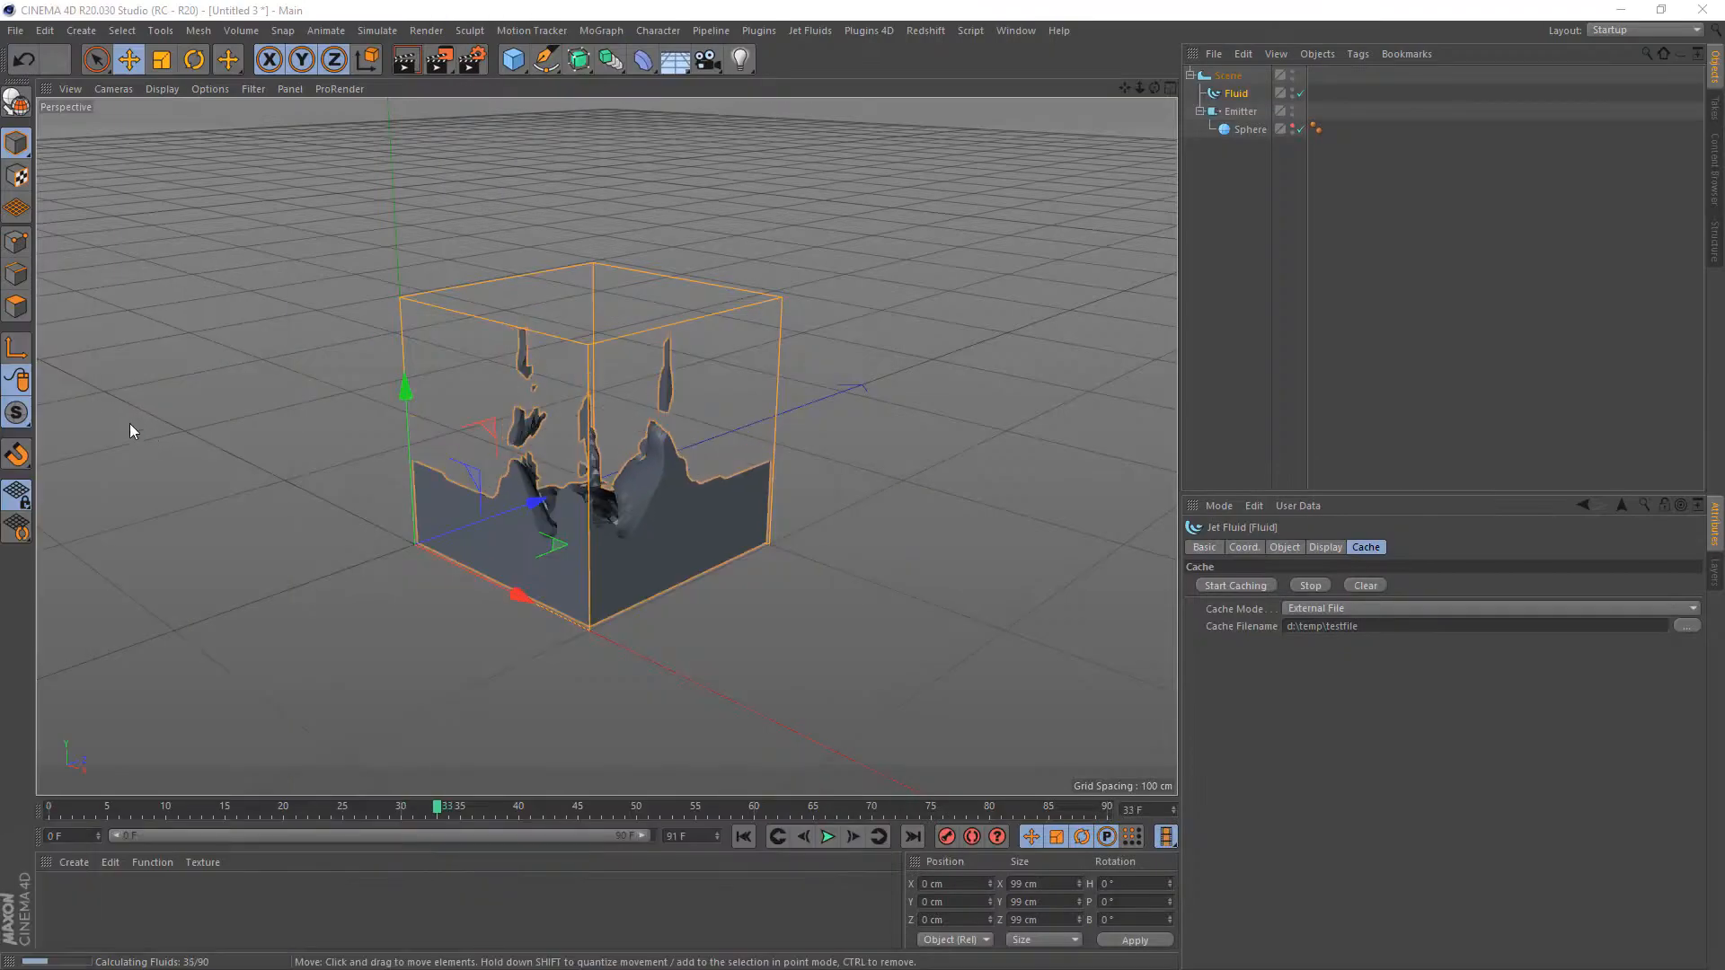
# - Stop caching the Fluid, play the directly meshed liquid from the first frame, and pause playback
pyautogui.click(1313, 586)
pyautogui.click(744, 837)
pyautogui.click(828, 837)
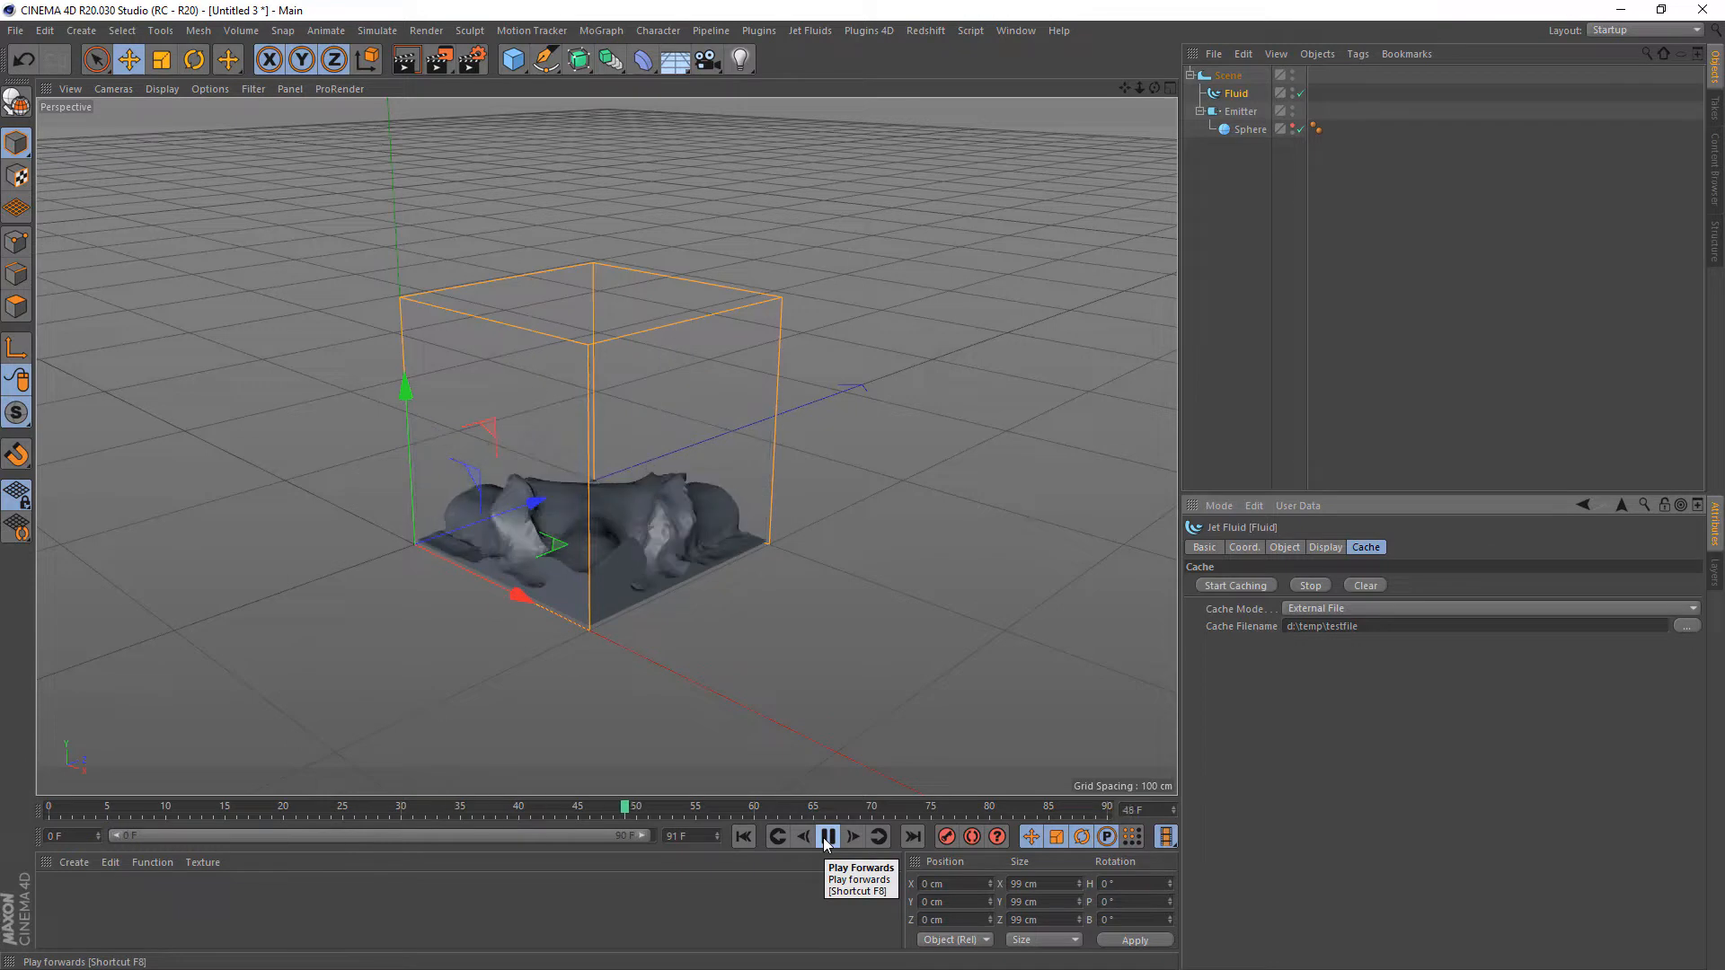
pyautogui.click(825, 838)
# - Scrub back through the early frames of the cached liquid and stop at frame 3
pyautogui.moveTo(313, 806); pyautogui.dragTo(201, 814)
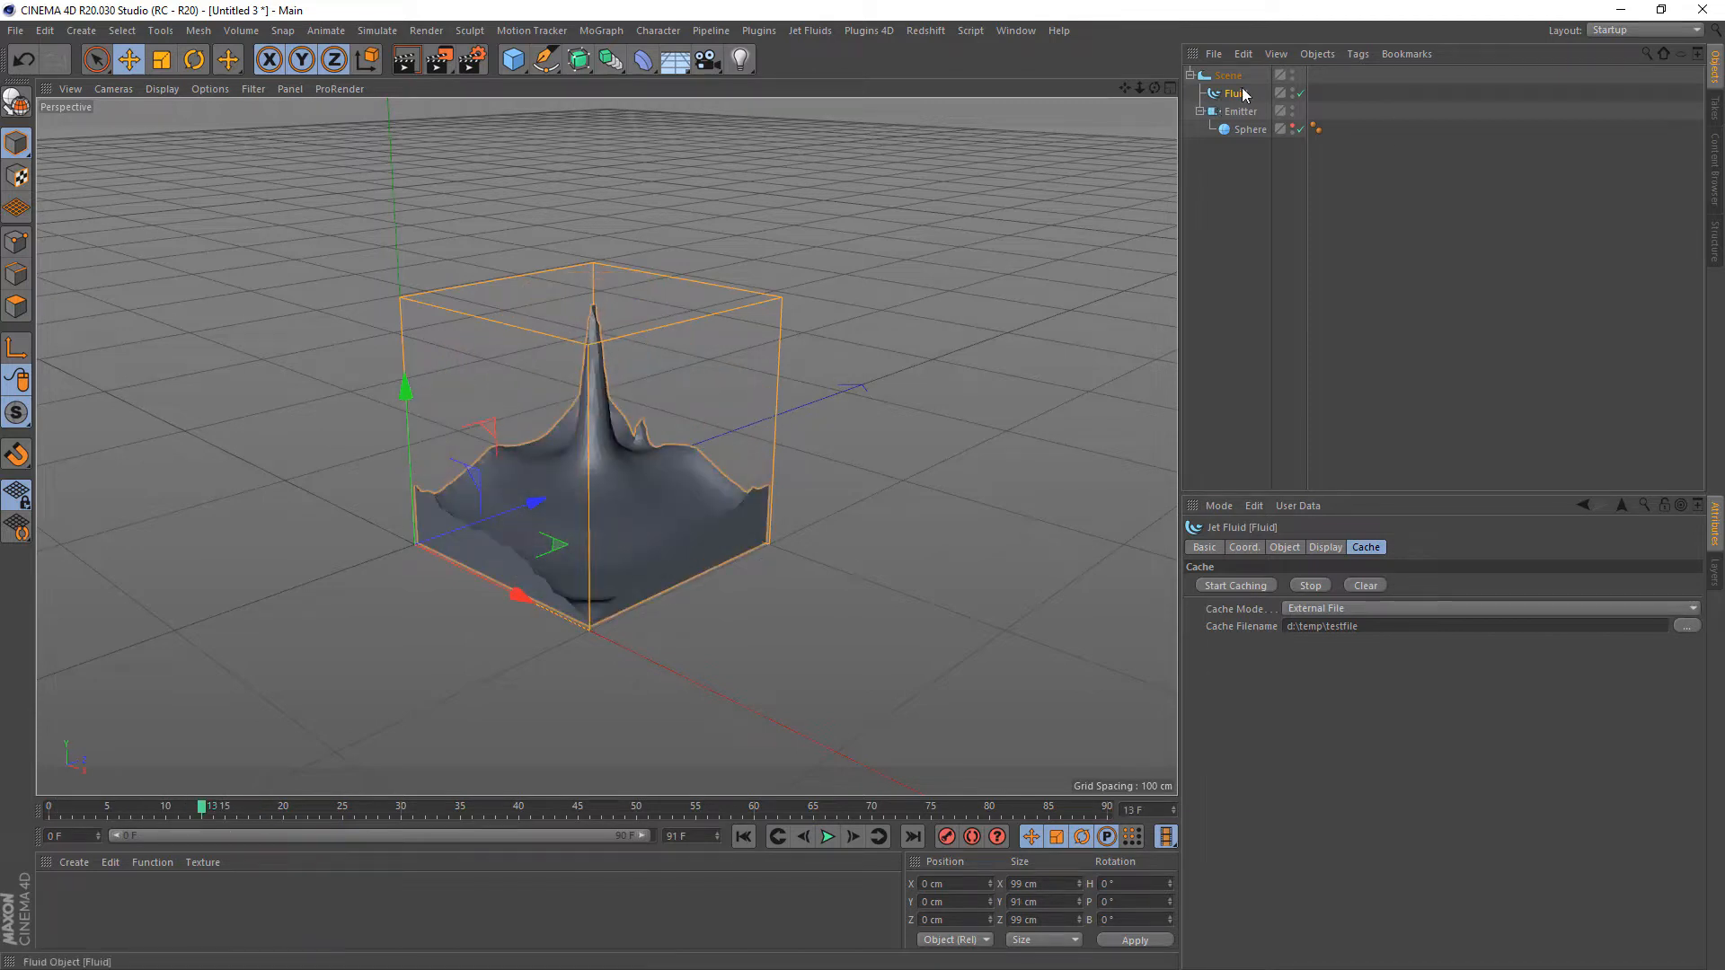
pyautogui.moveTo(169, 812)
pyautogui.mouseDown()
pyautogui.moveTo(93, 812)
pyautogui.moveTo(289, 815)
pyautogui.moveTo(112, 813)
pyautogui.moveTo(178, 815)
pyautogui.mouseUp()
pyautogui.click(85, 811)
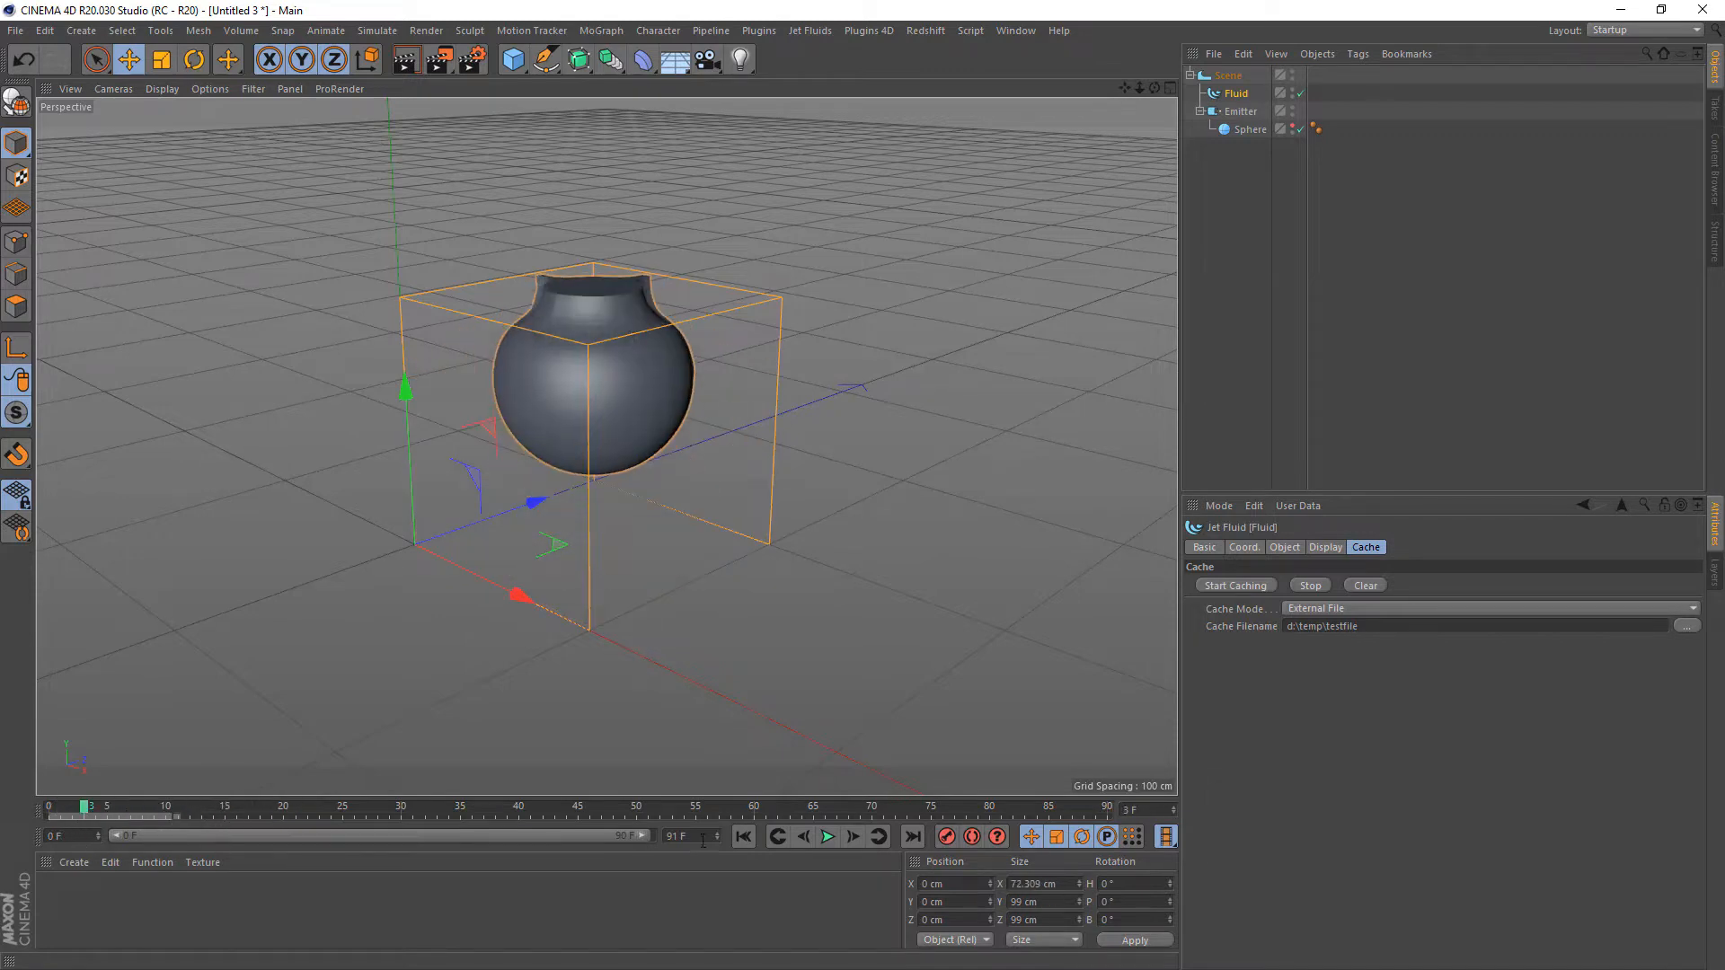
# - Examine the Fluid's object, cache and display settings, including the display types and the expanded Smoke and Temperature Settings
pyautogui.click(1284, 548)
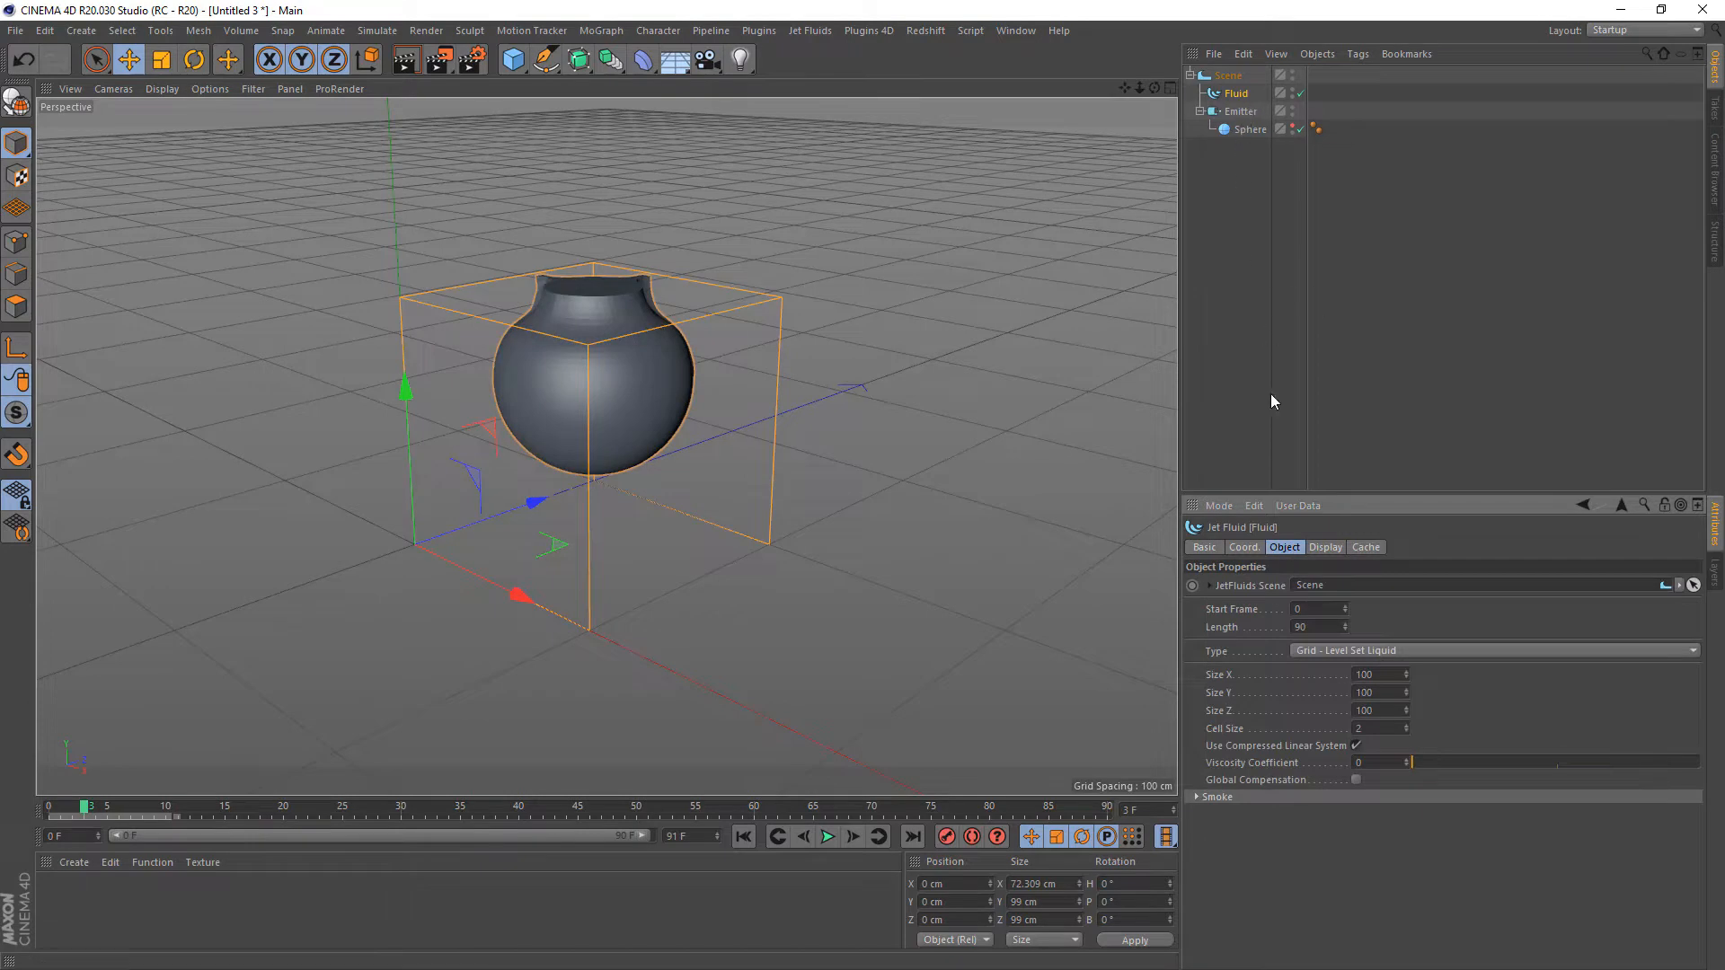
pyautogui.click(1365, 548)
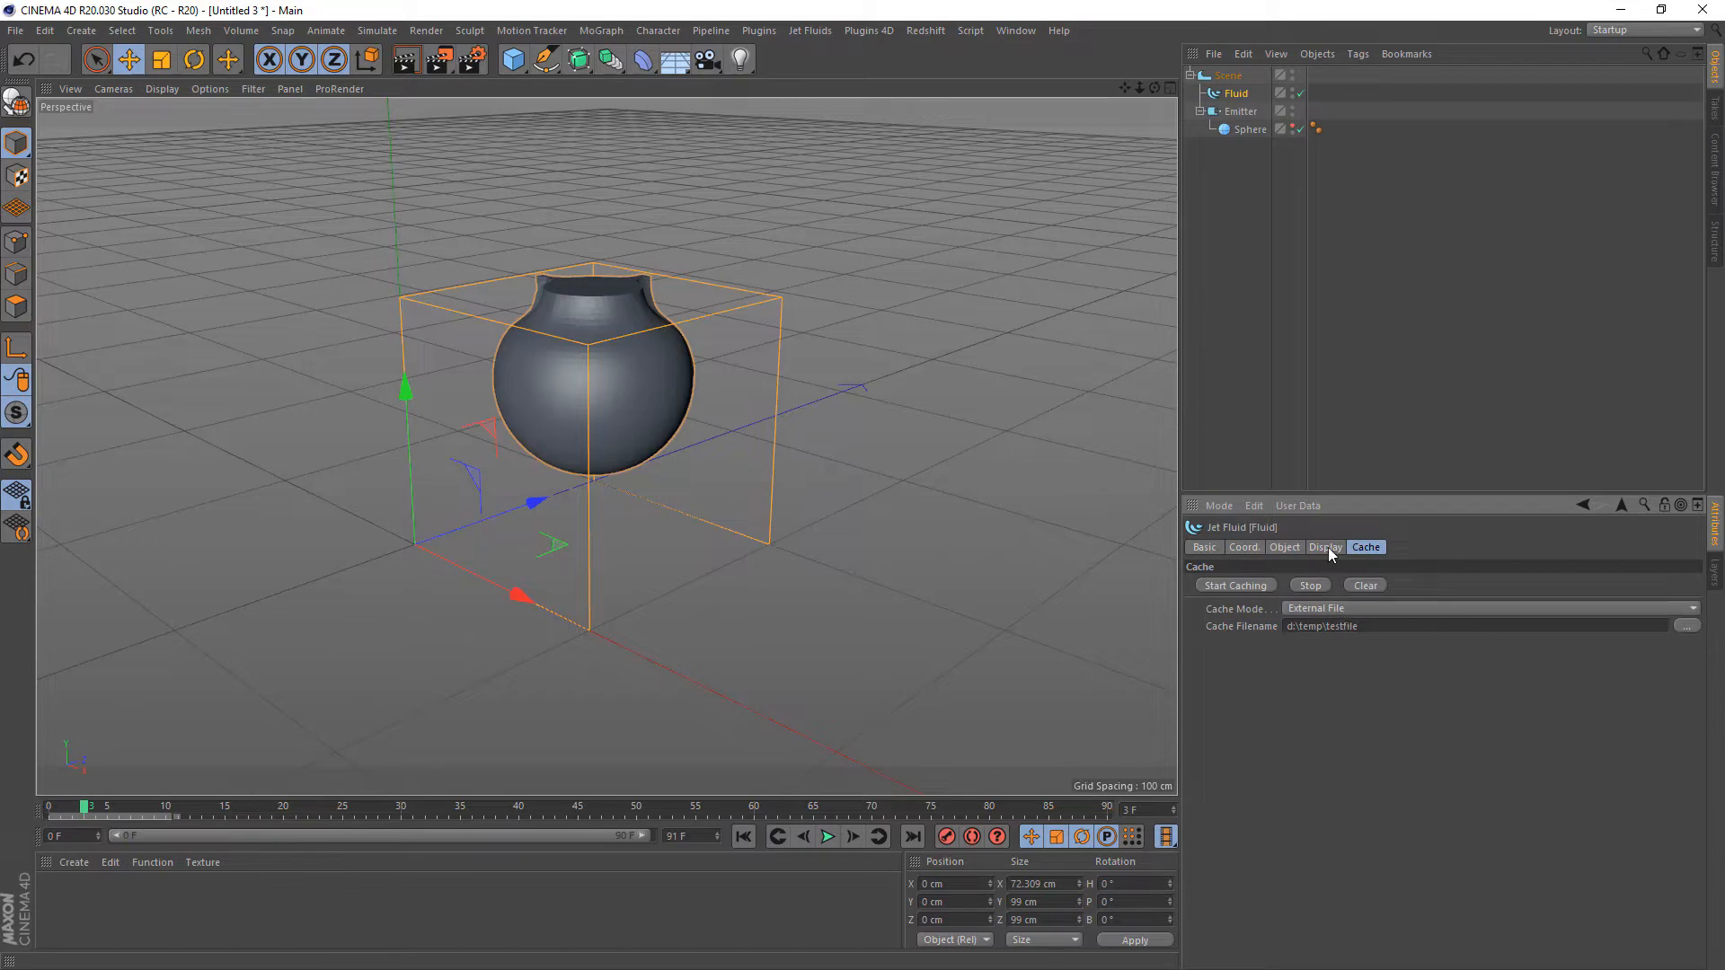
pyautogui.click(1328, 548)
pyautogui.click(1350, 585)
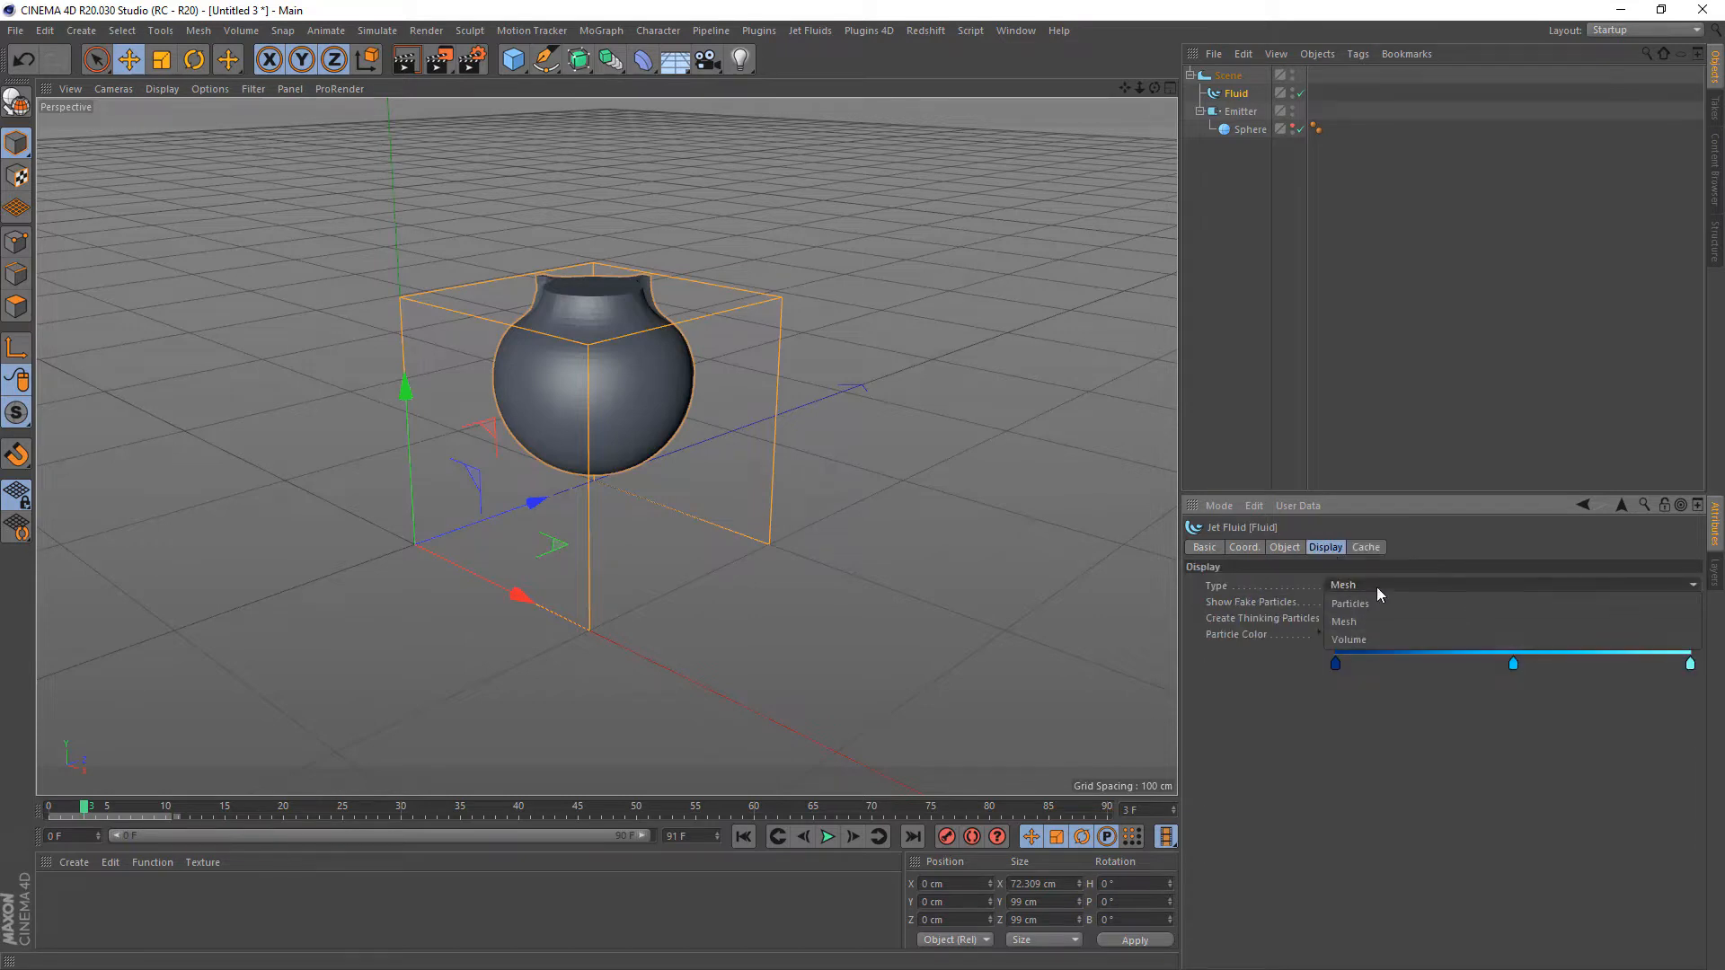
pyautogui.click(1418, 551)
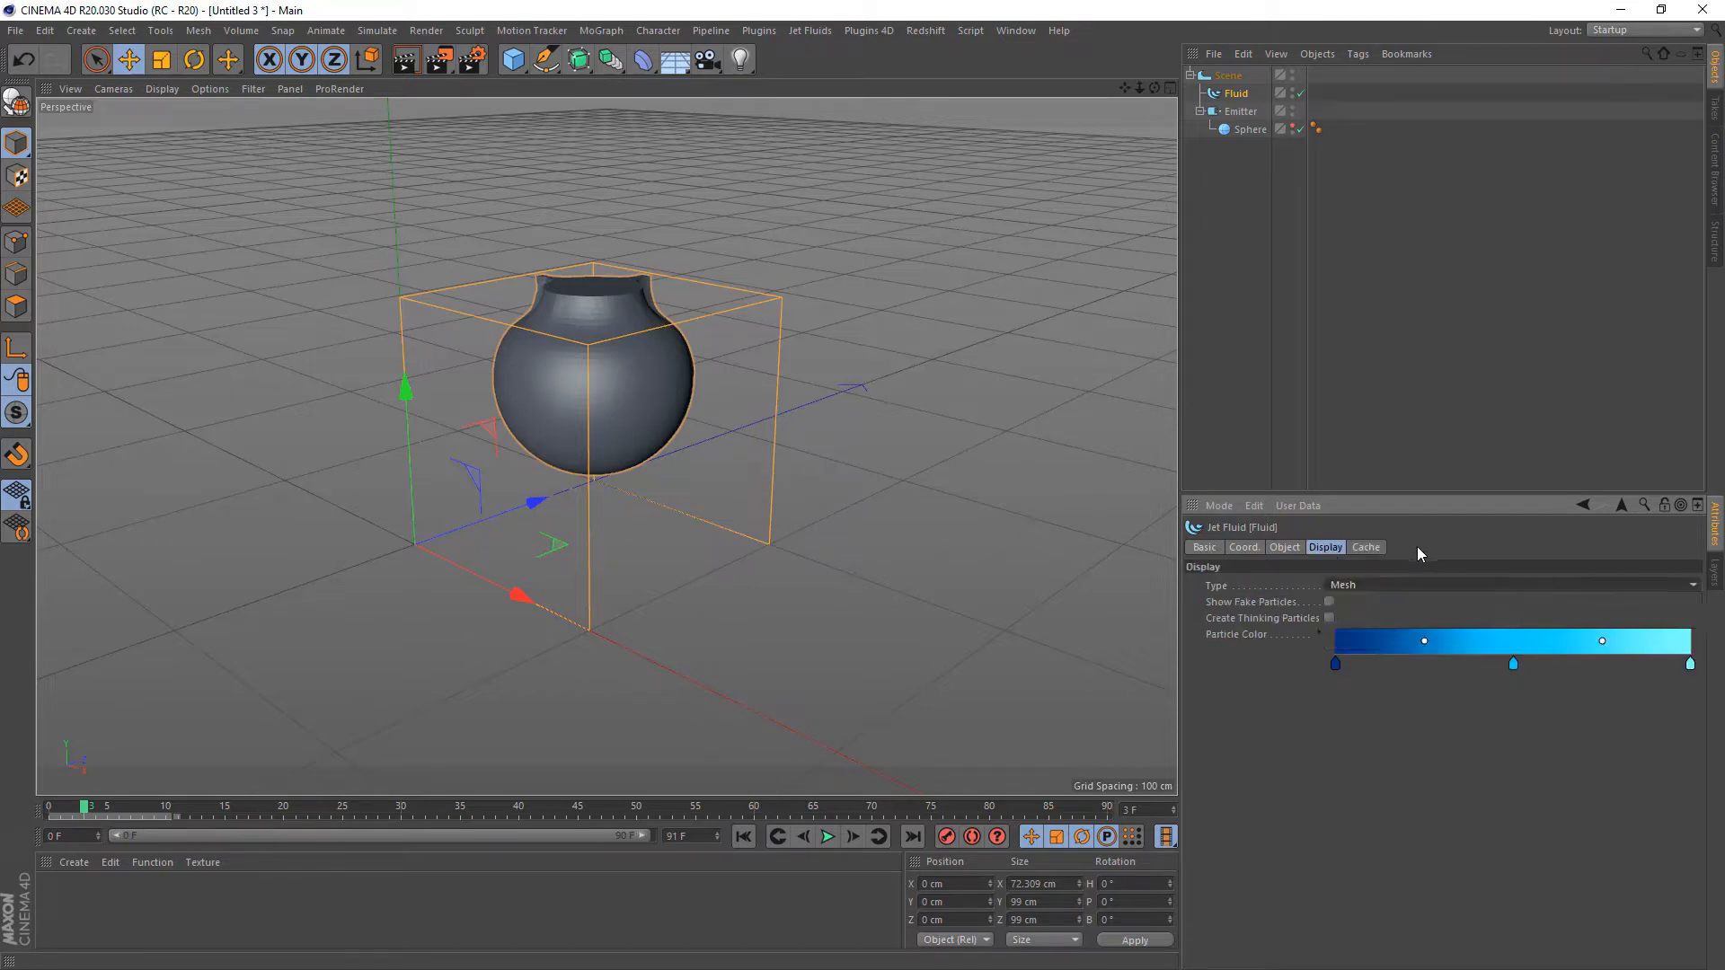
pyautogui.click(1294, 549)
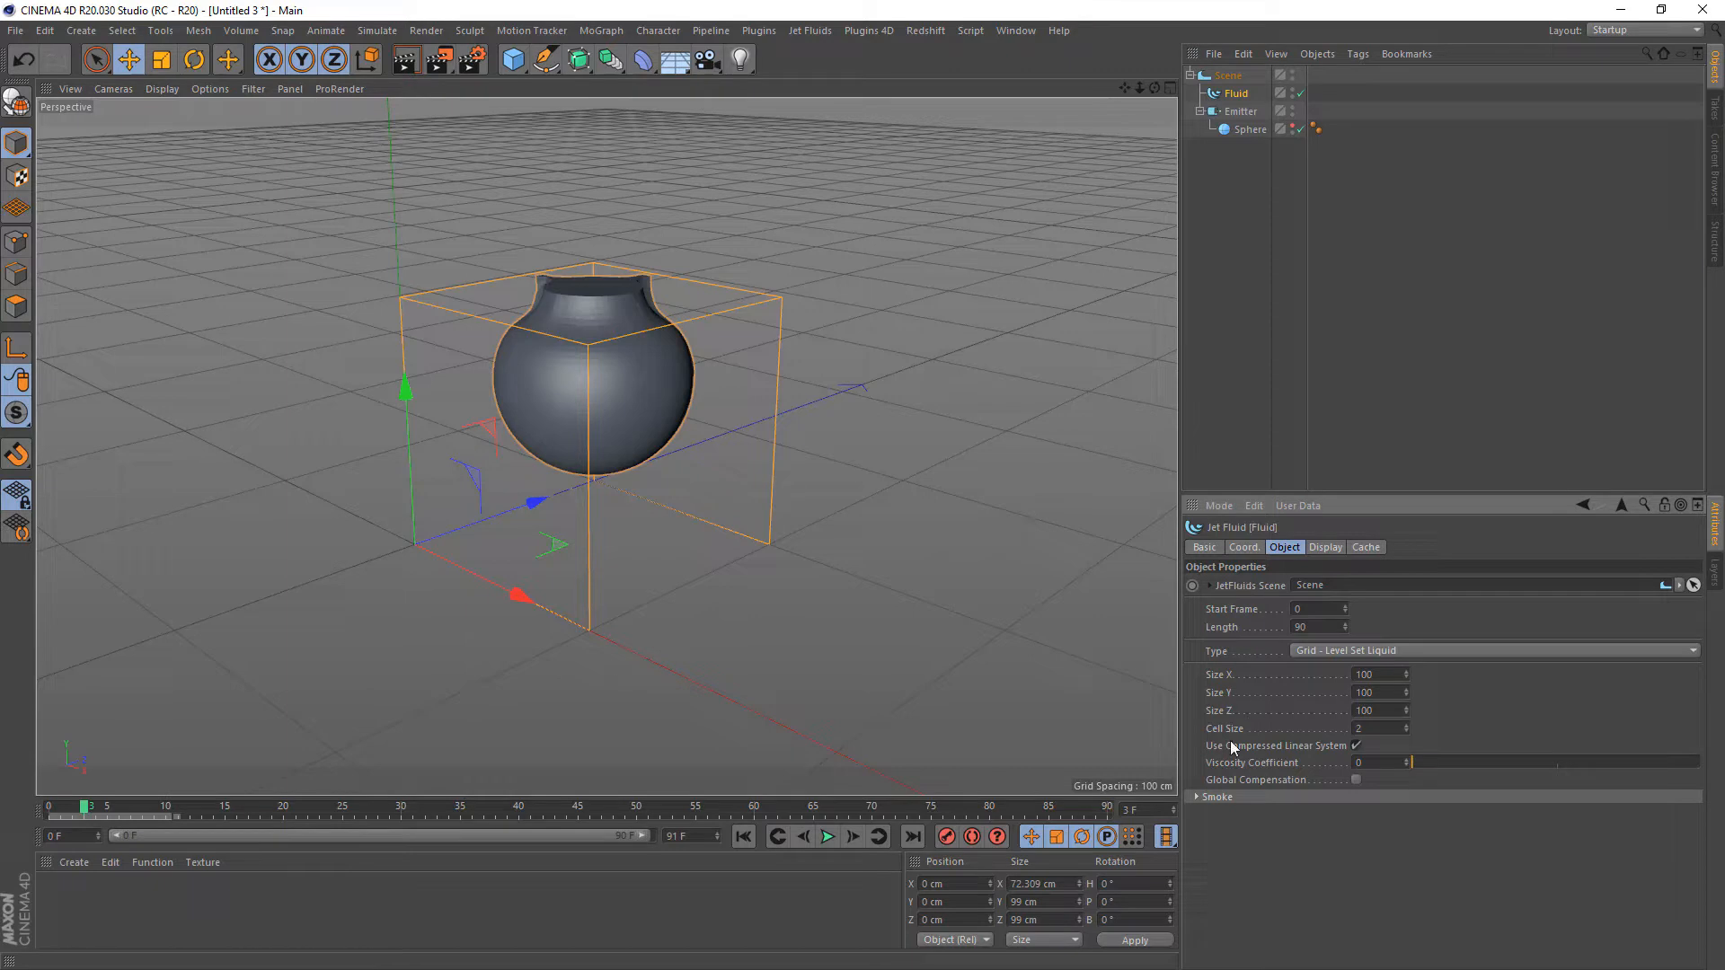
pyautogui.click(1196, 797)
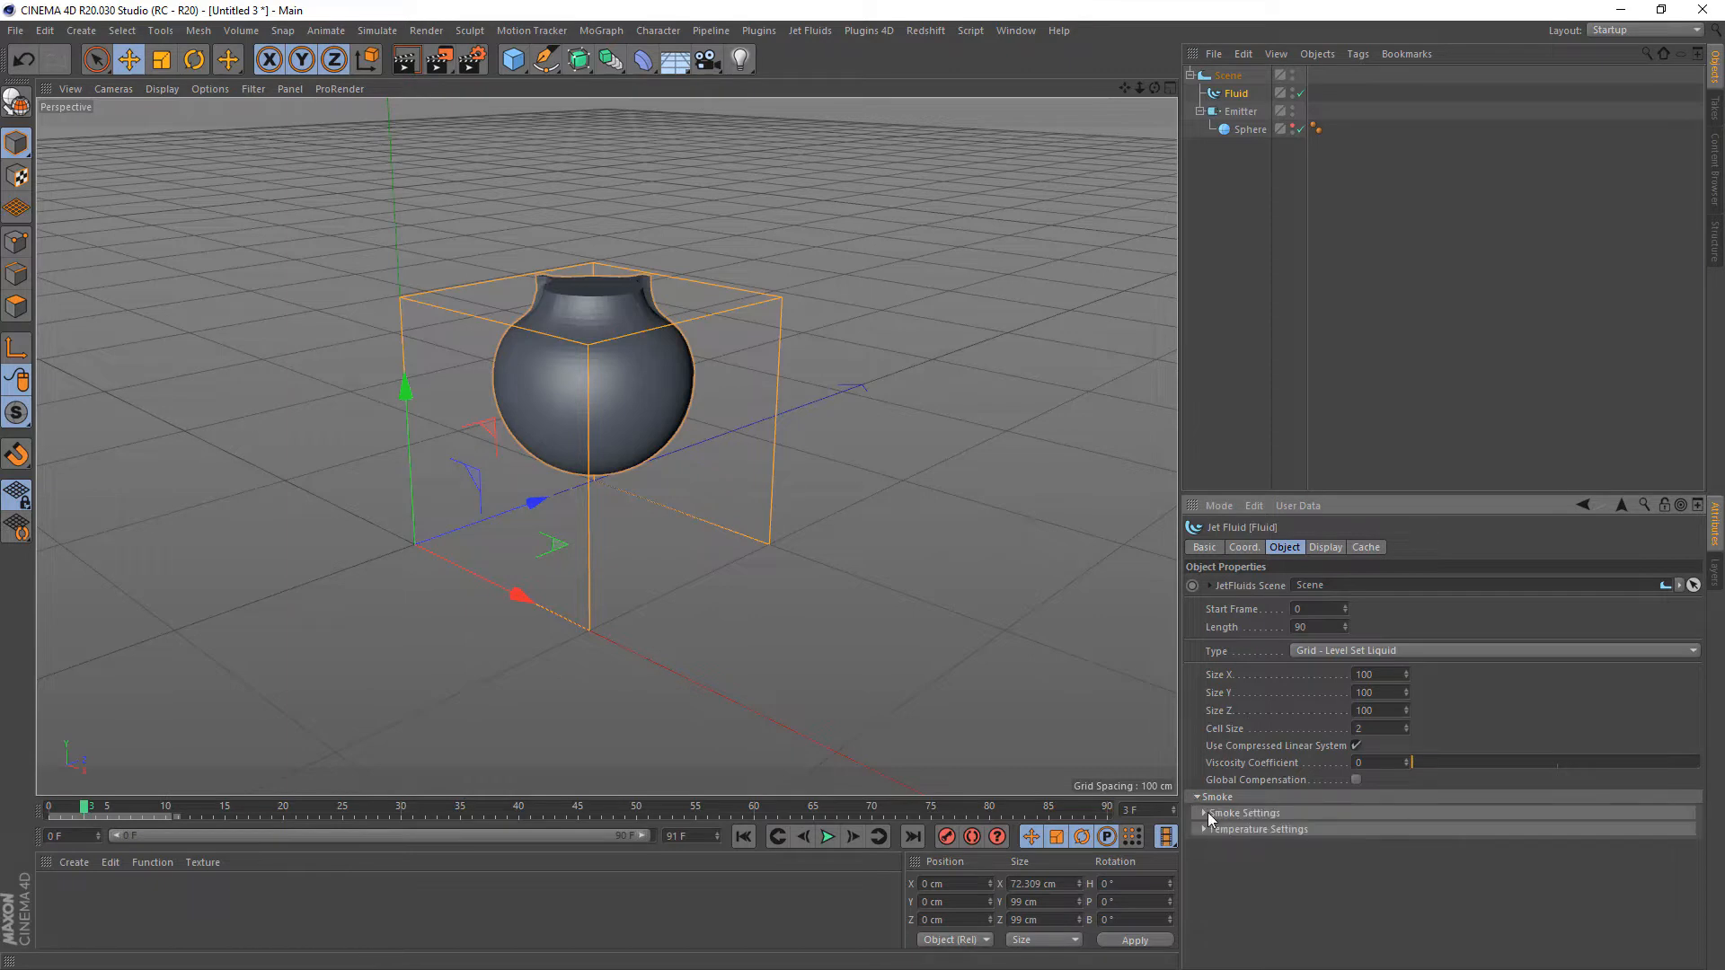
pyautogui.click(1208, 814)
pyautogui.click(1221, 888)
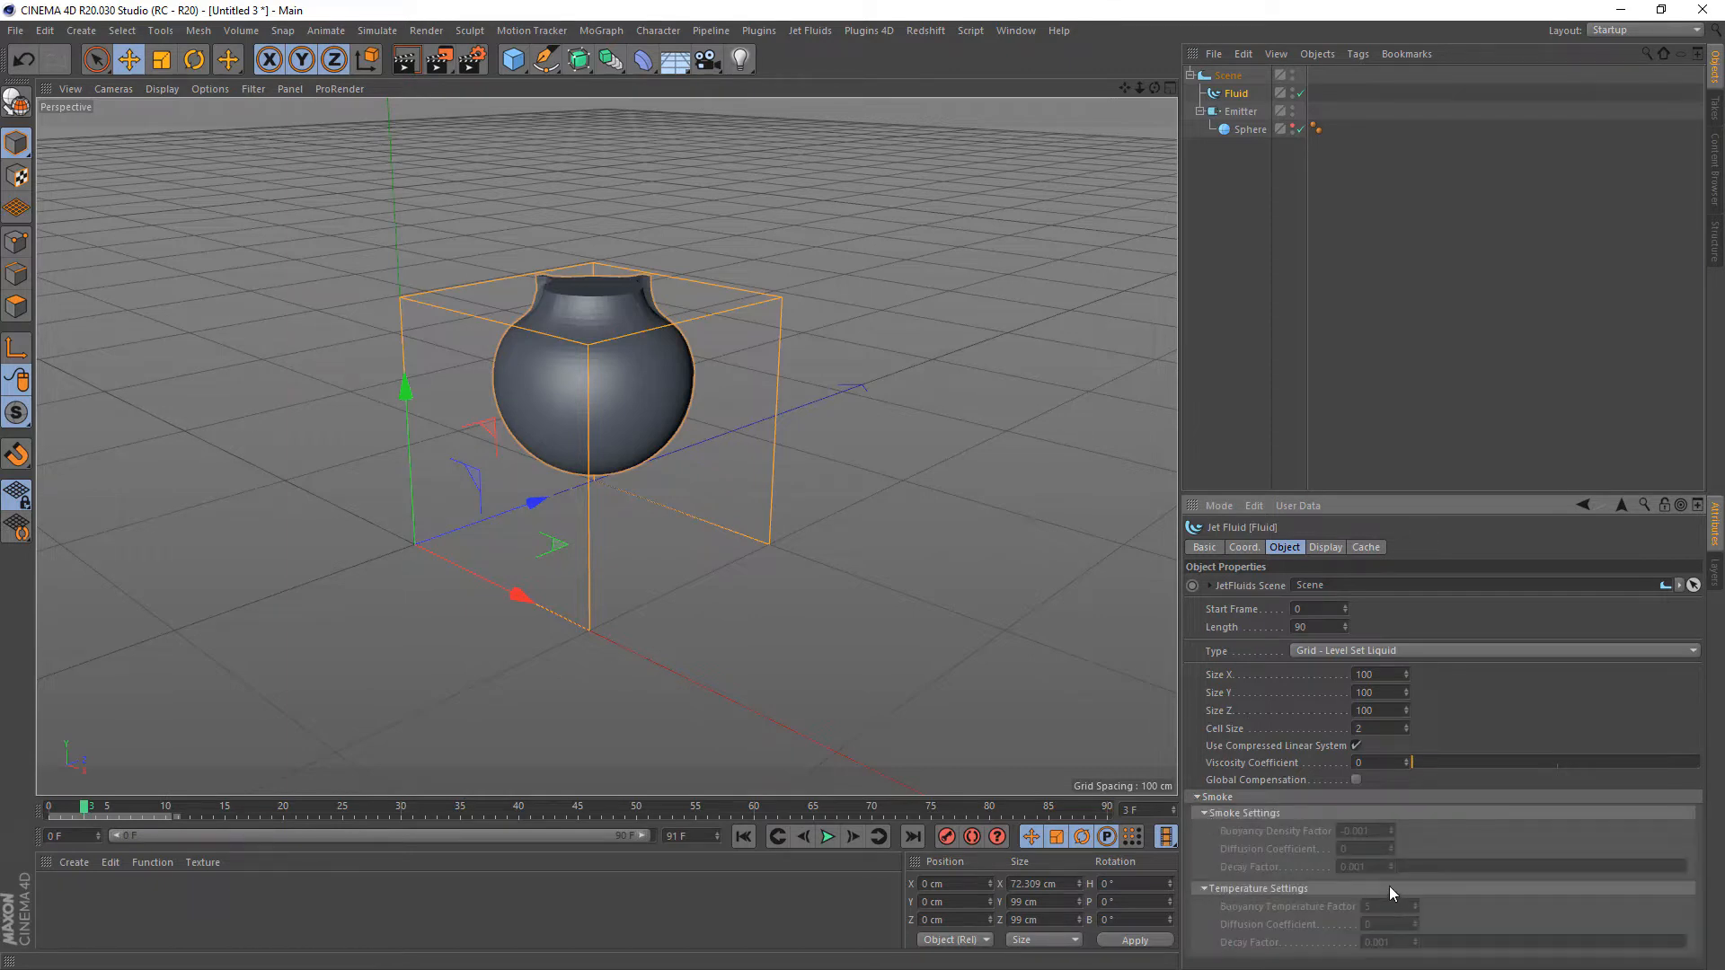